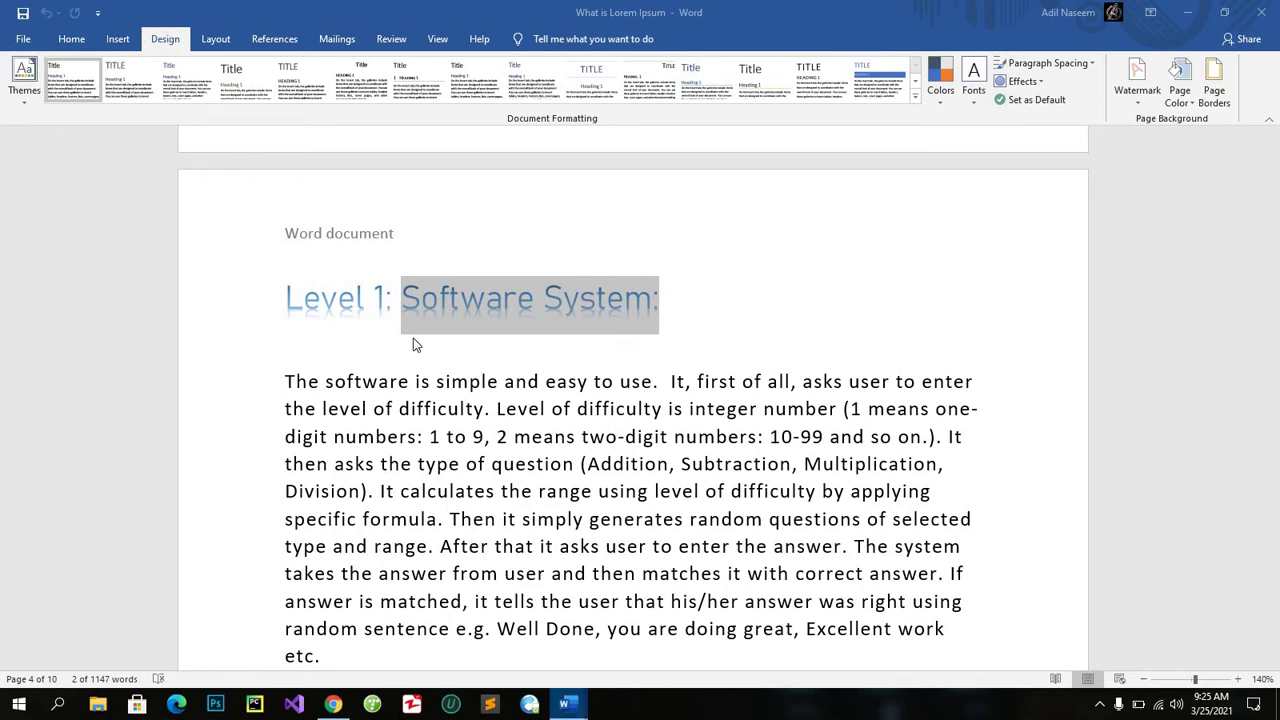
Select the 'Level 1: Software System:' heading, review the pages, and apply the Integral theme.
left_click(363, 408)
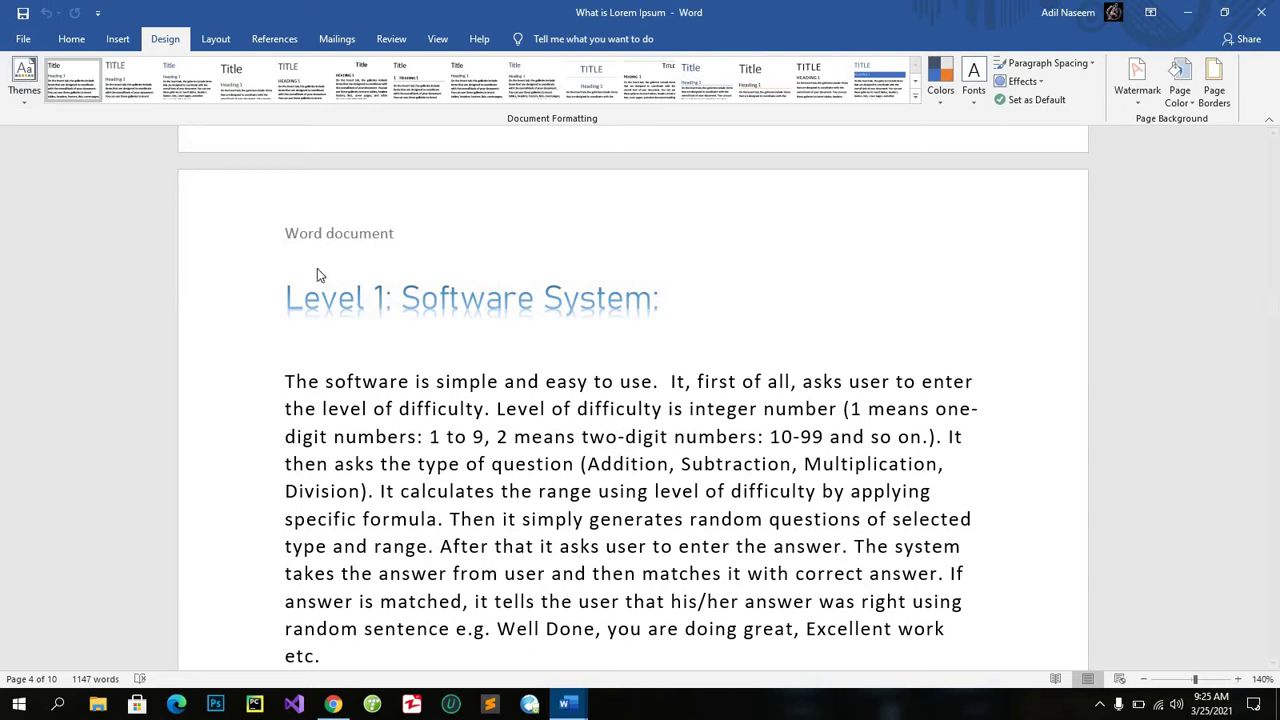
left_click_drag(288, 297, 655, 300)
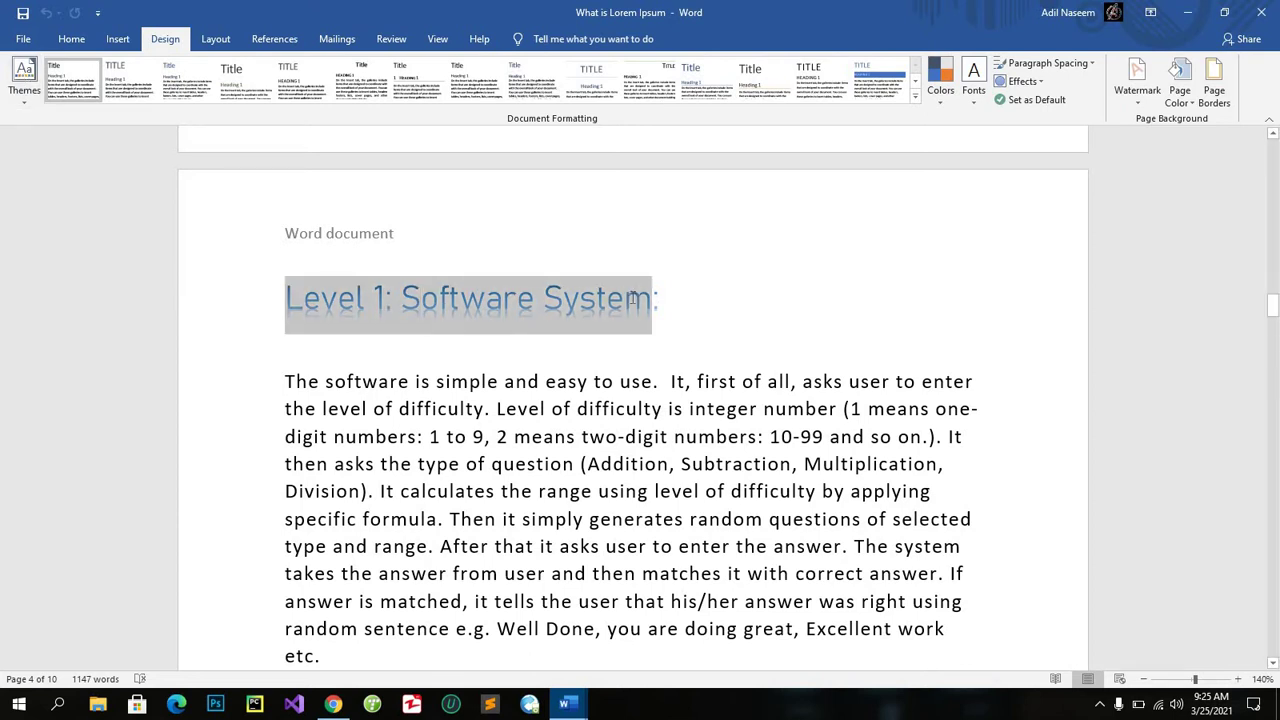
scroll(722, 527, "down", 4)
scroll(722, 527, "down", 2)
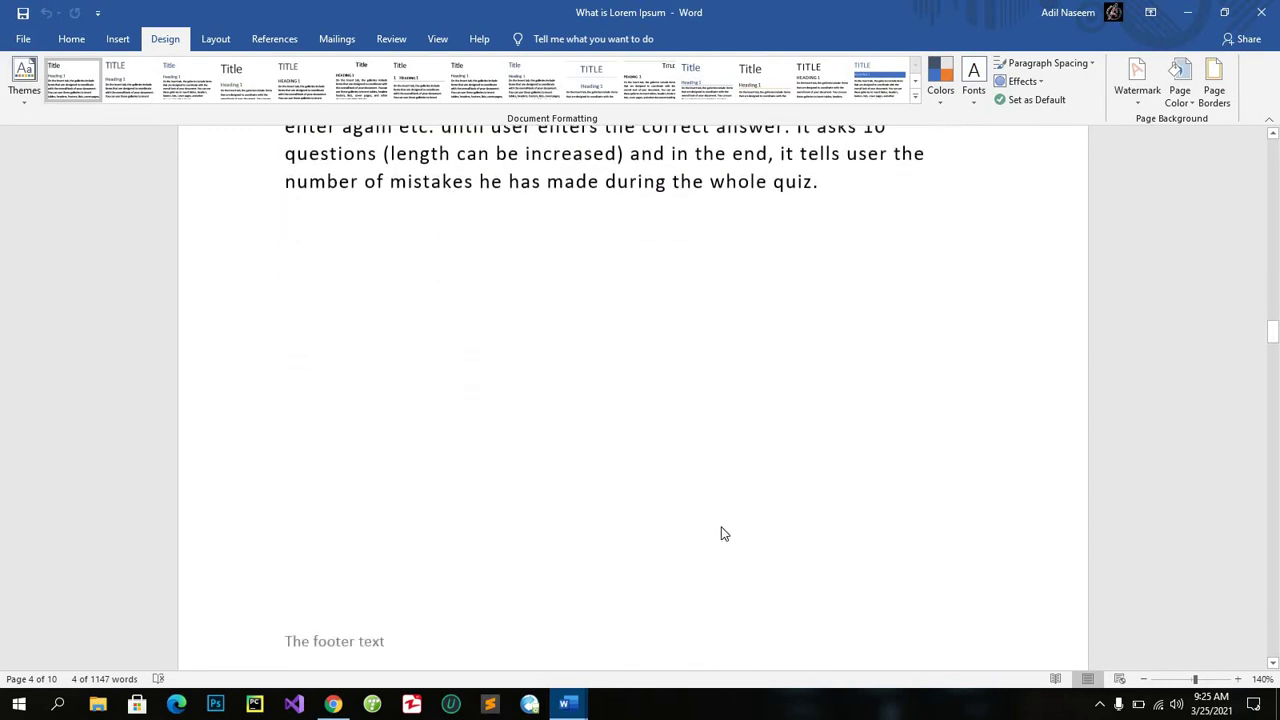
scroll(722, 527, "down", 7)
scroll(722, 527, "down", 2)
scroll(722, 527, "up", 1)
scroll(722, 527, "up", 2)
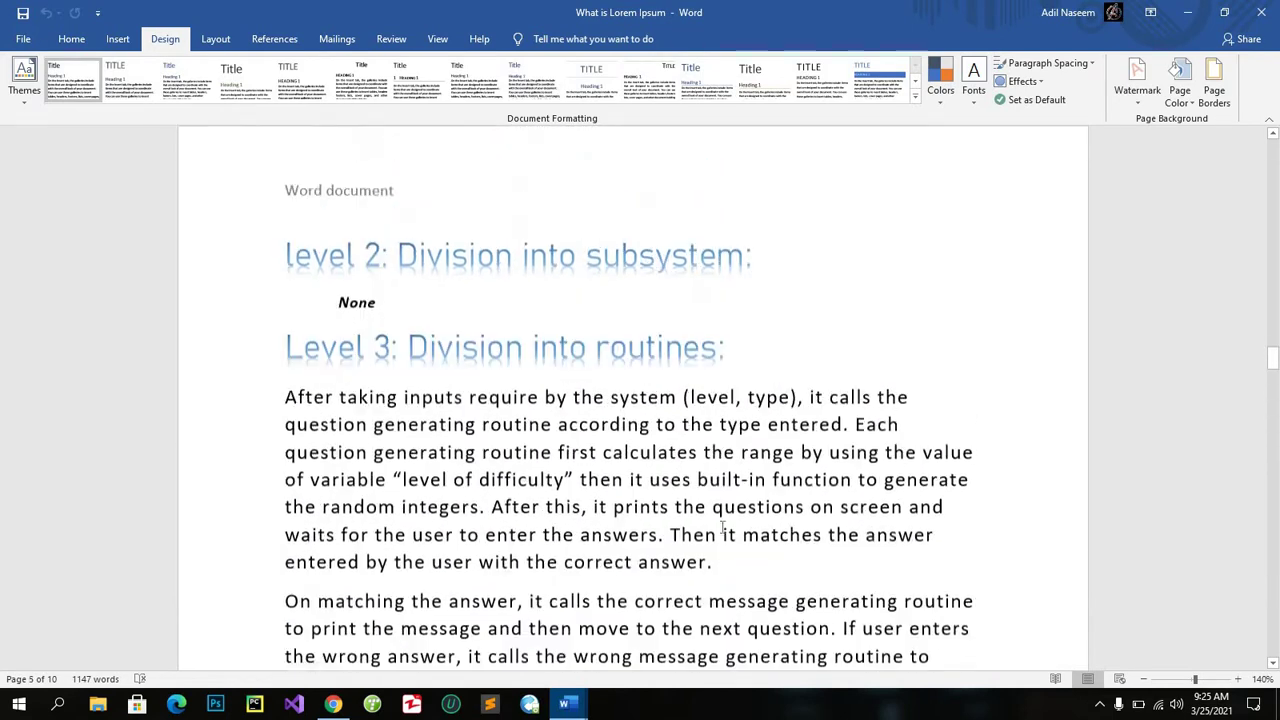
scroll(722, 527, "down", 3)
scroll(722, 527, "down", 3)
scroll(722, 527, "down", 4)
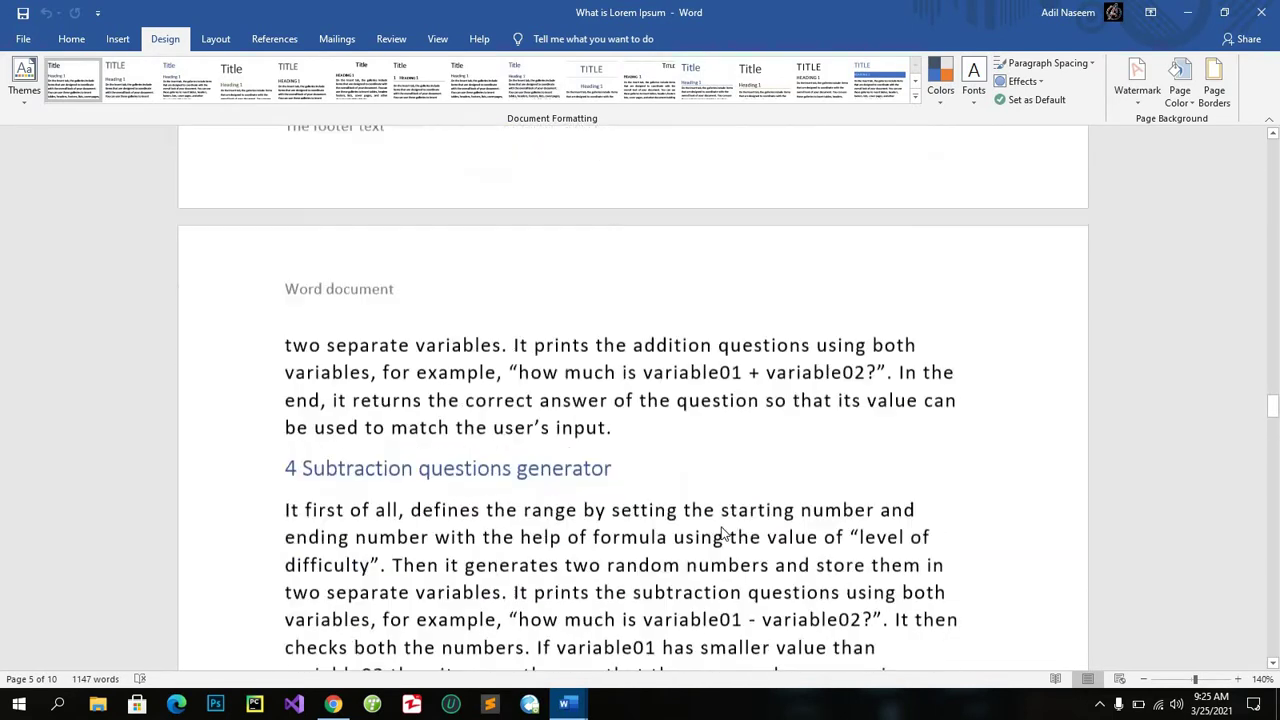
scroll(722, 525, "down", 4)
scroll(718, 530, "down", 3)
scroll(717, 535, "down", 1)
scroll(717, 535, "down", 8)
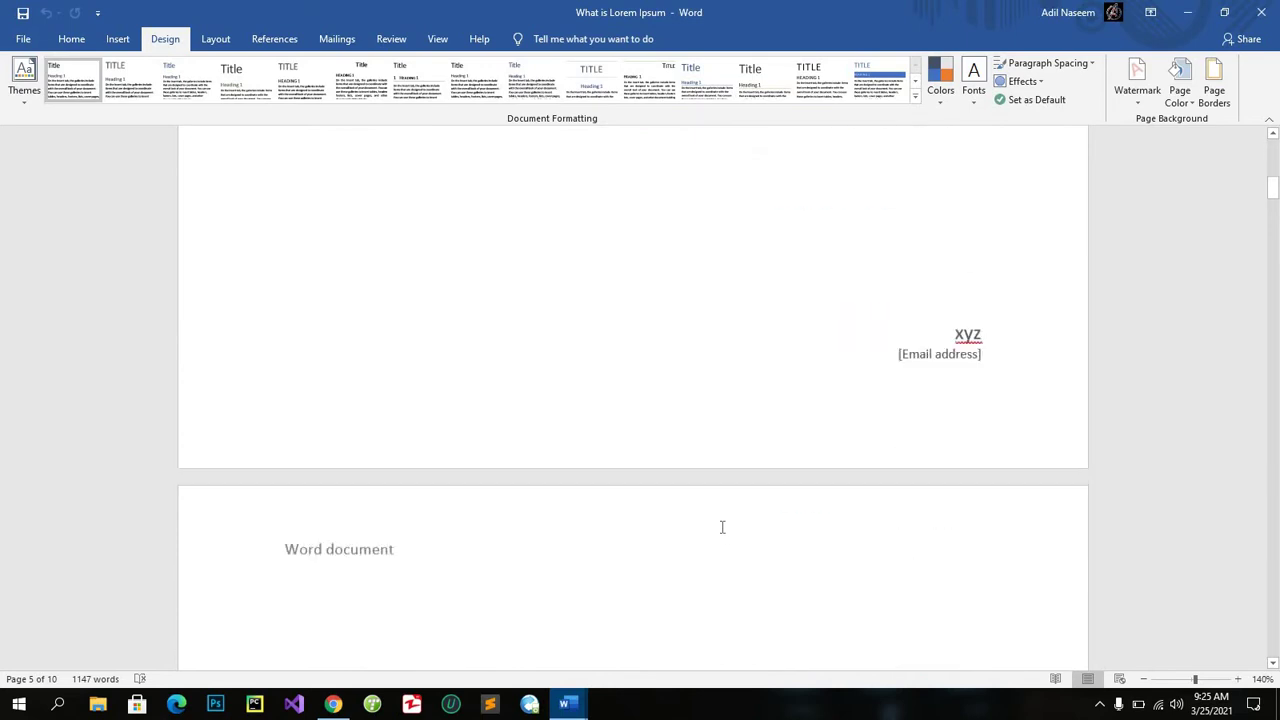
scroll(720, 527, "up", 2)
scroll(720, 527, "up", 1)
scroll(720, 527, "down", 3)
scroll(722, 525, "down", 5)
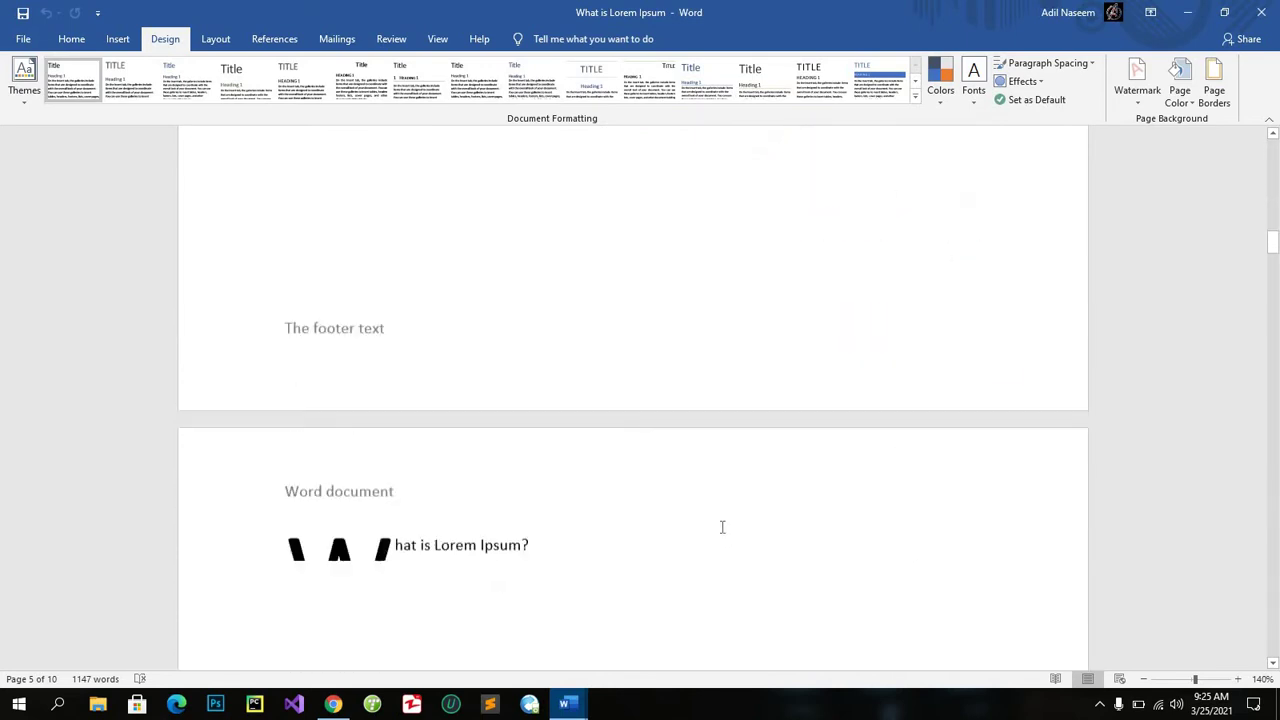
scroll(722, 525, "down", 3)
scroll(724, 534, "down", 4)
scroll(722, 530, "down", 5)
scroll(700, 500, "down", 5)
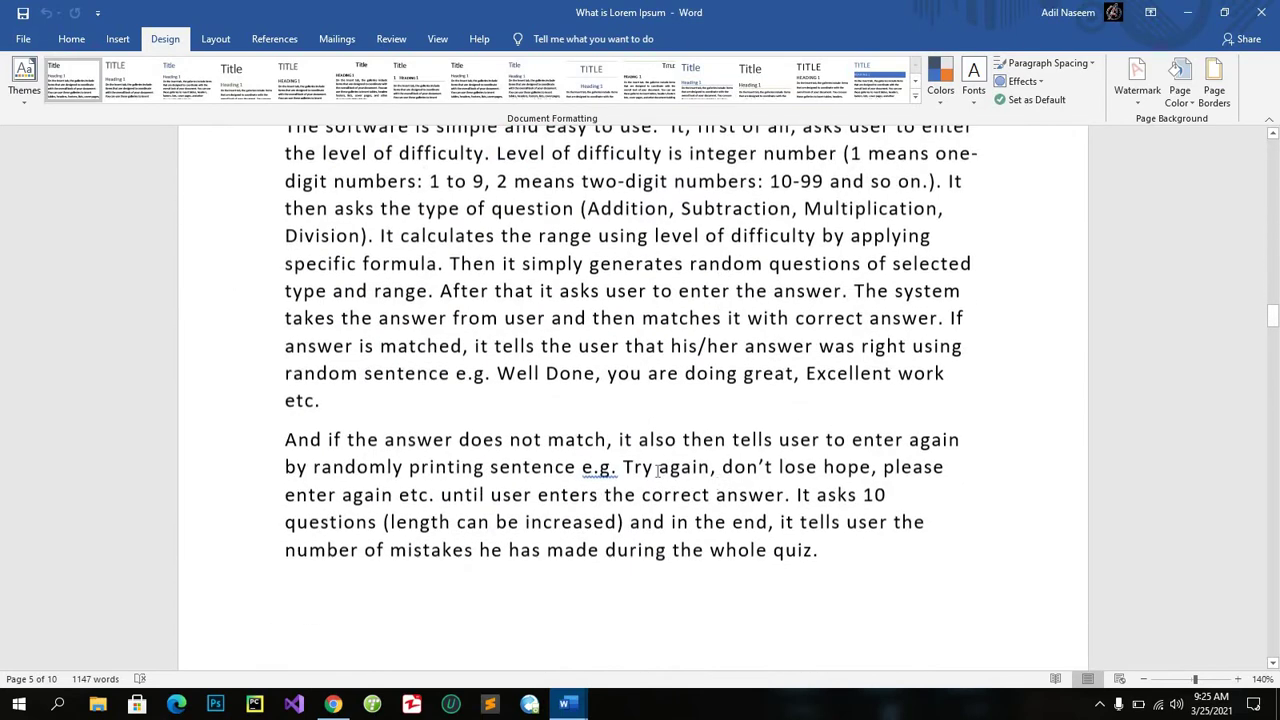
scroll(606, 431, "down", 1)
scroll(602, 428, "up", 2)
scroll(603, 428, "up", 3)
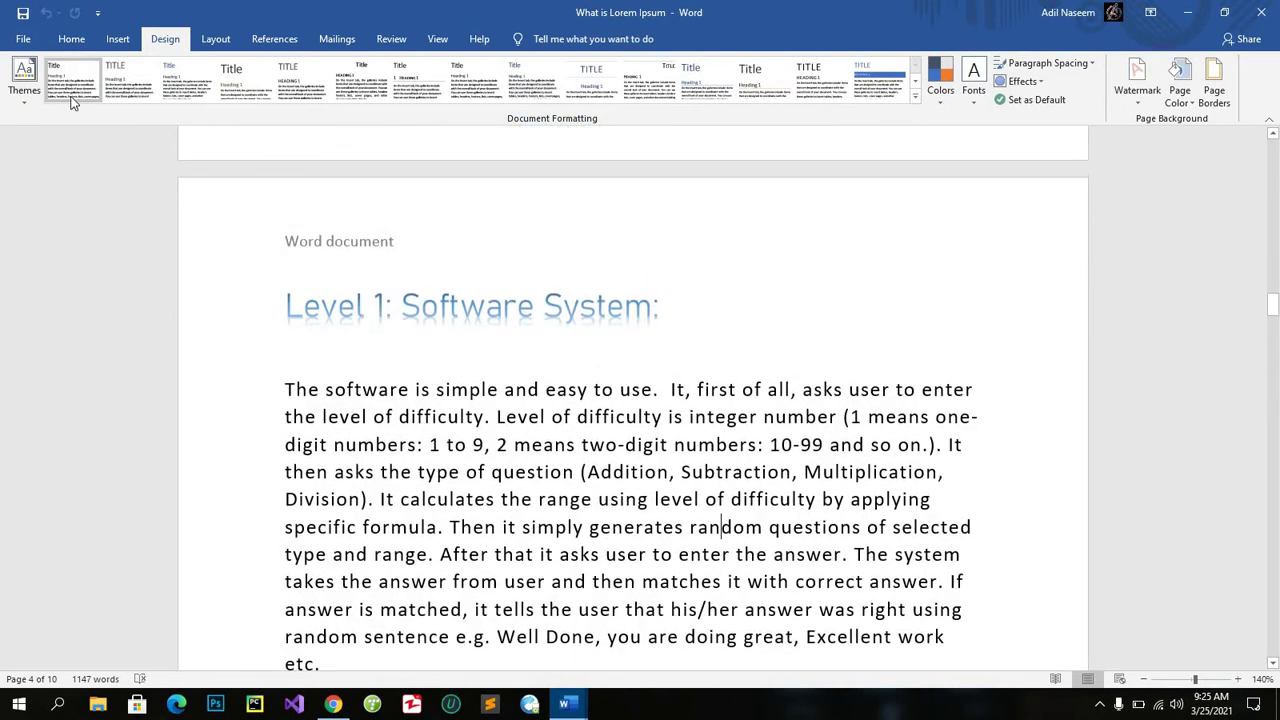
left_click(30, 95)
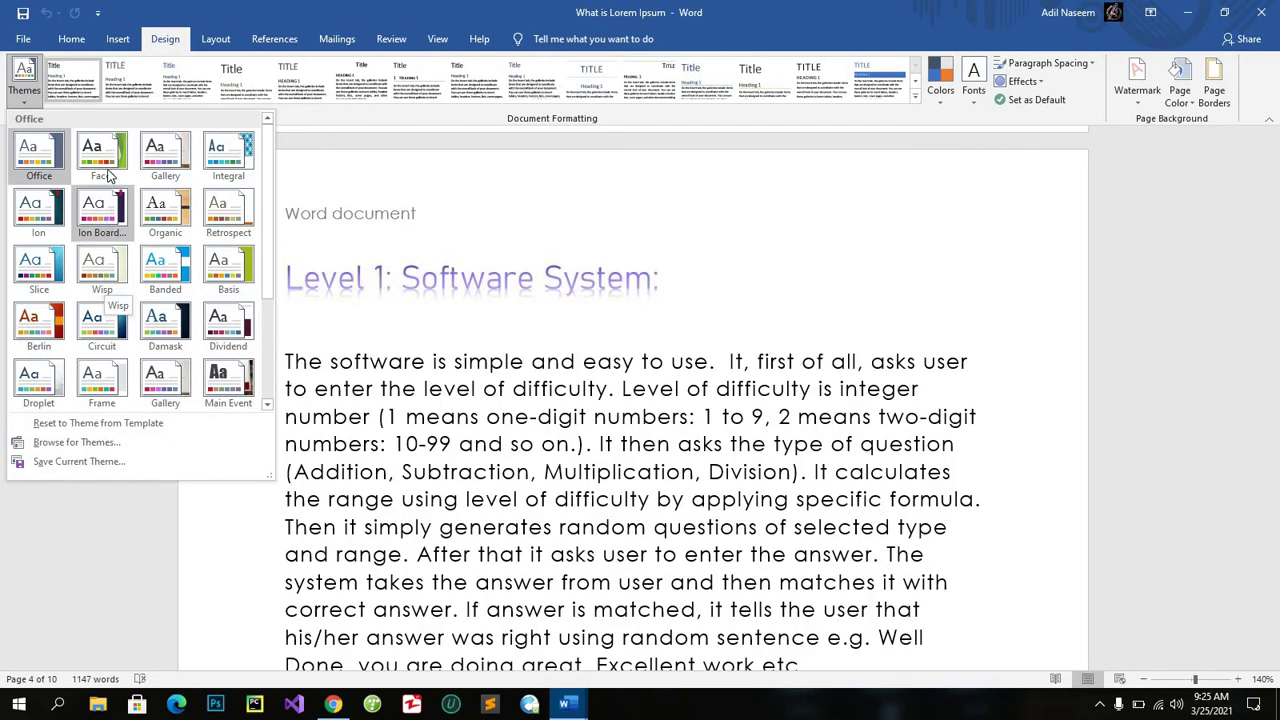
left_click(240, 148)
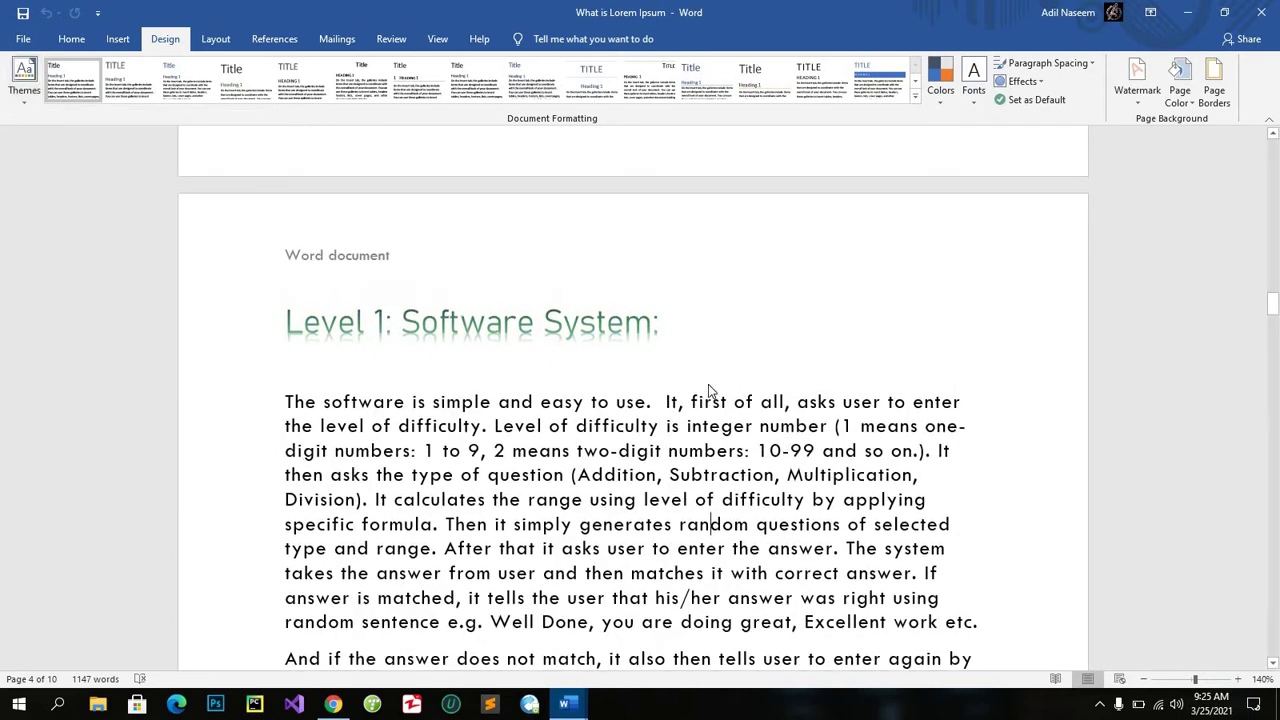
scroll(765, 427, "down", 5)
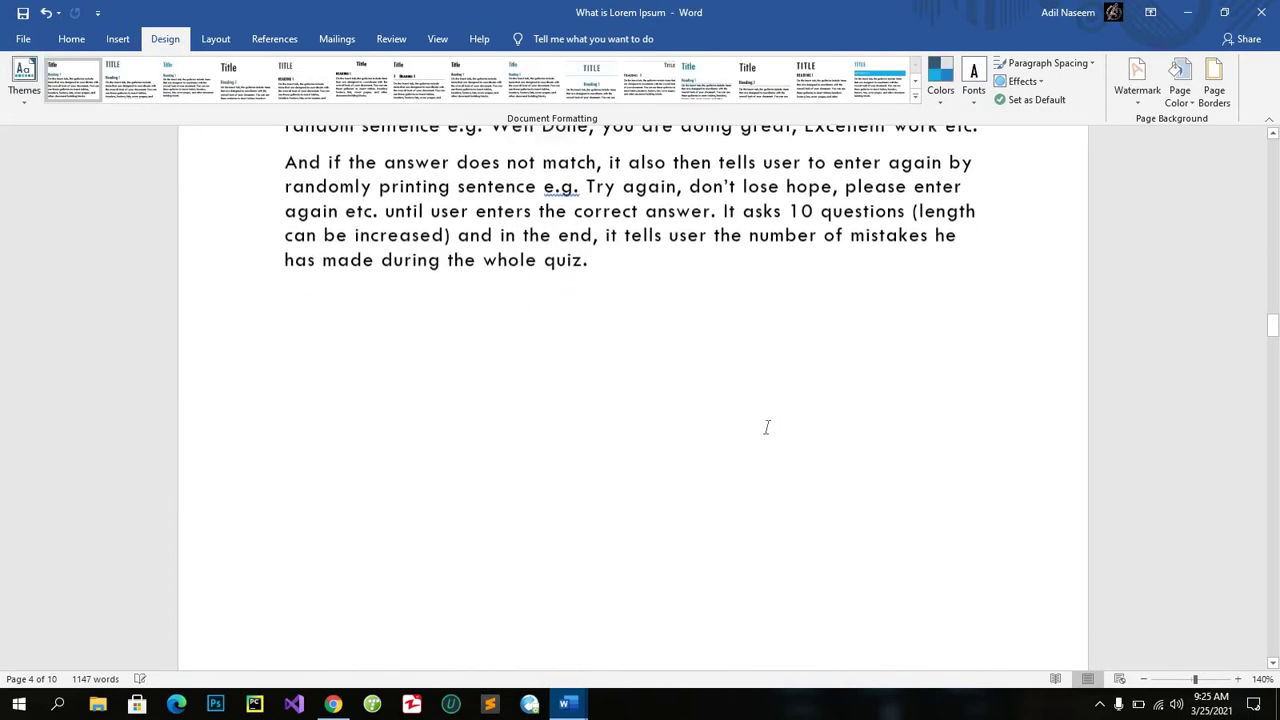
scroll(767, 429, "down", 10)
scroll(767, 429, "down", 5)
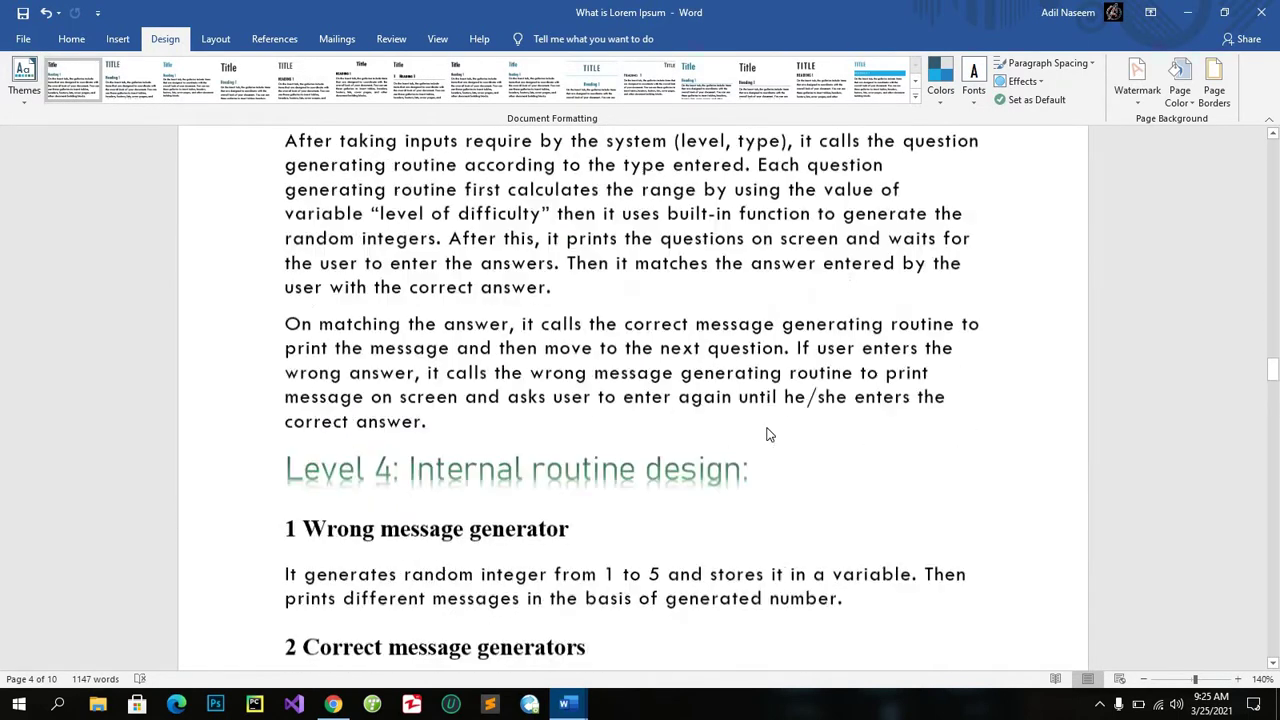
scroll(768, 428, "down", 5)
scroll(768, 428, "up", 5)
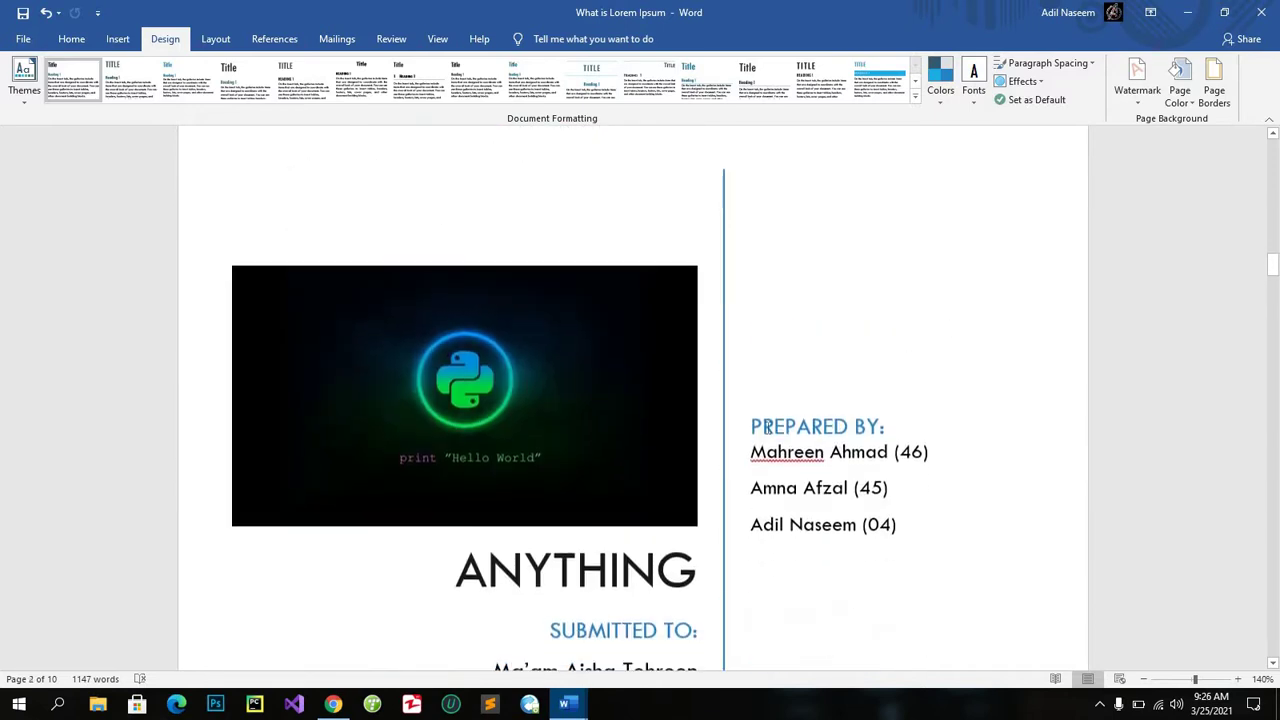
scroll(762, 577, "down", 5)
scroll(762, 577, "down", 3)
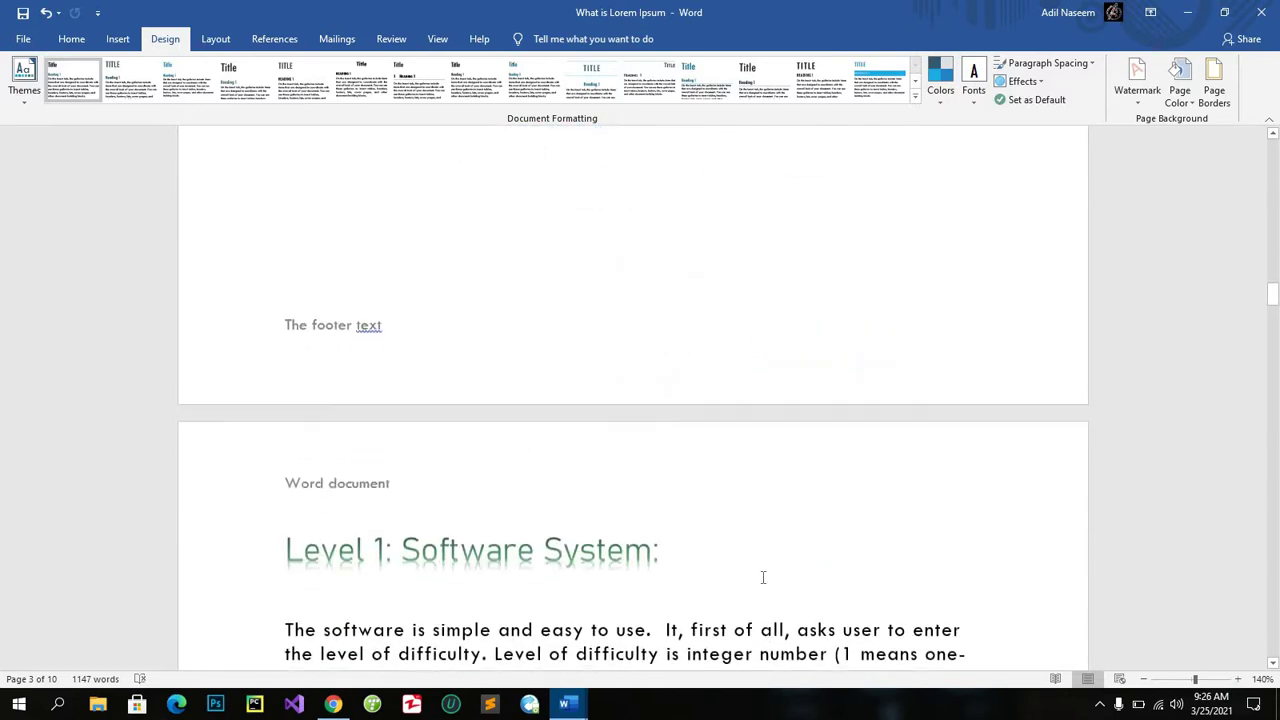
scroll(763, 577, "down", 2)
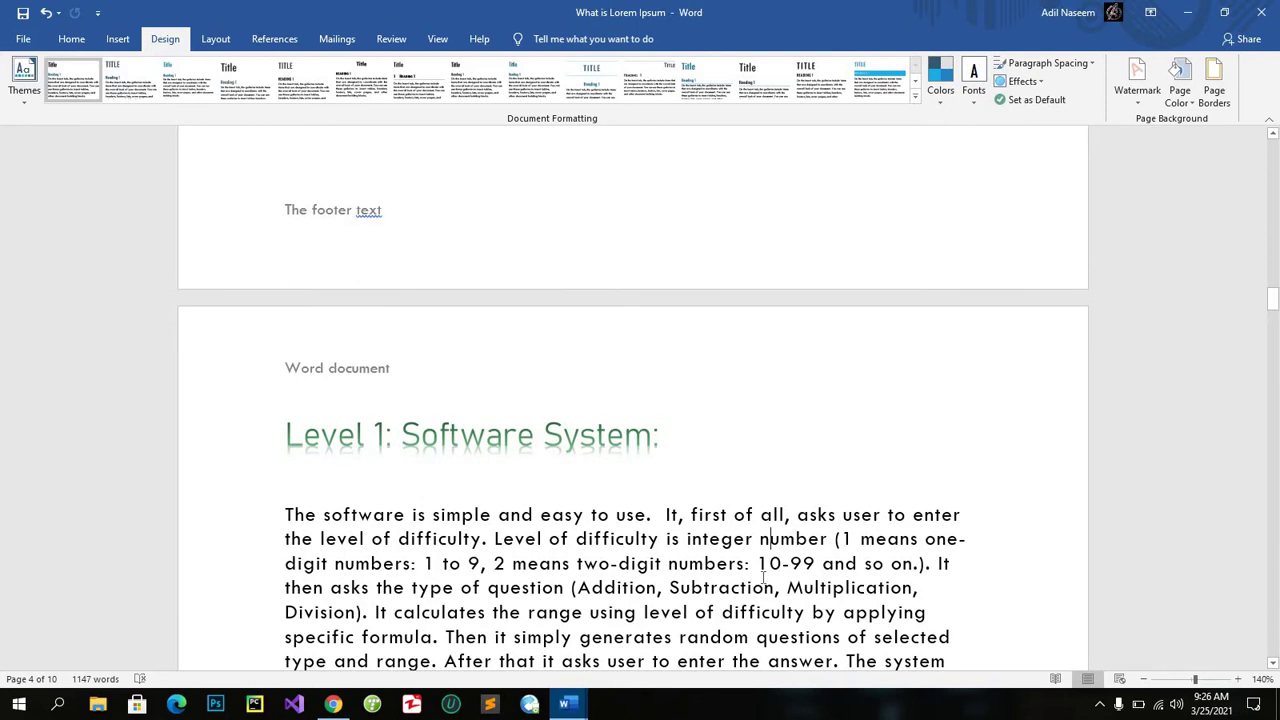
scroll(763, 577, "down", 1)
scroll(763, 577, "down", 1)
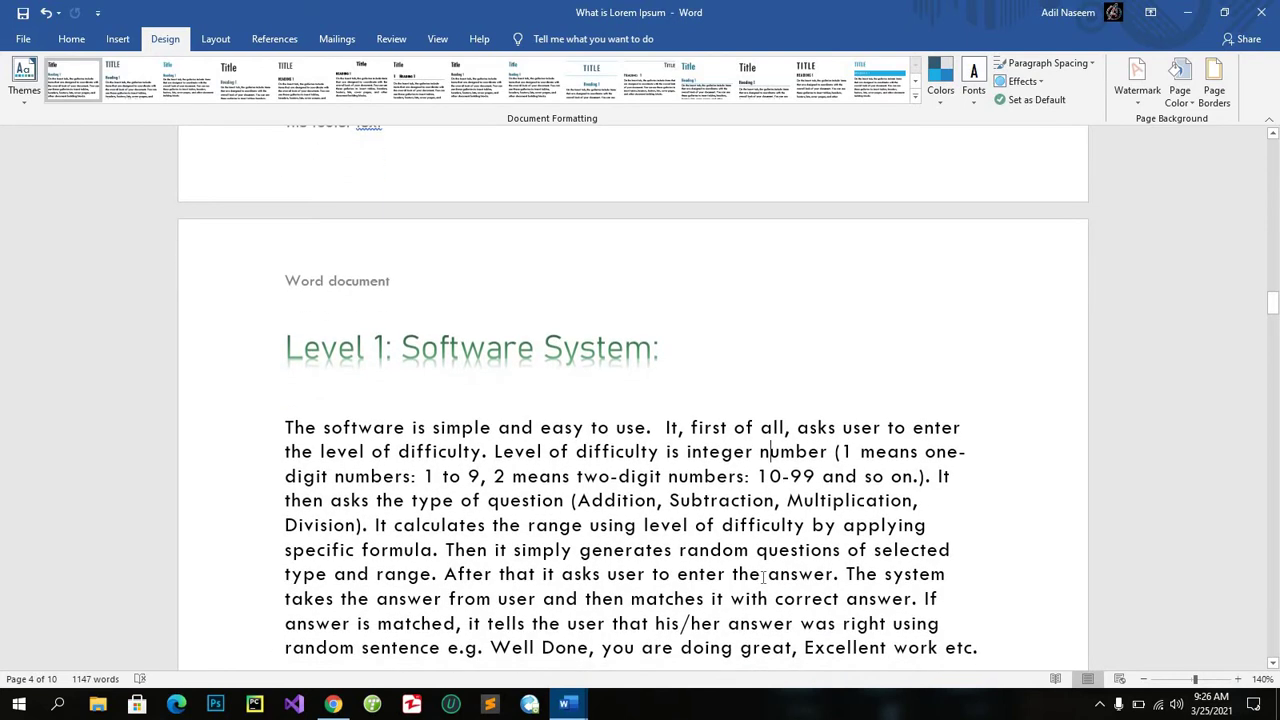
scroll(763, 577, "down", 1)
scroll(763, 577, "down", 1)
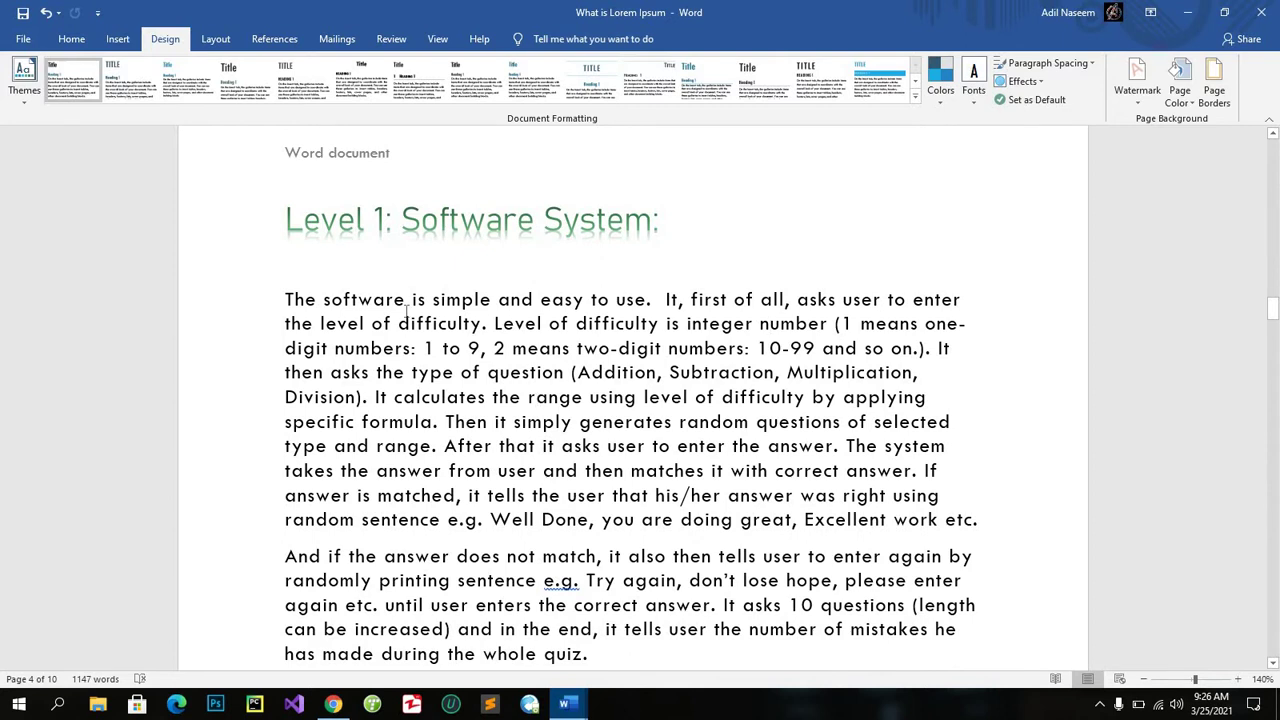
scroll(412, 372, "down", 3)
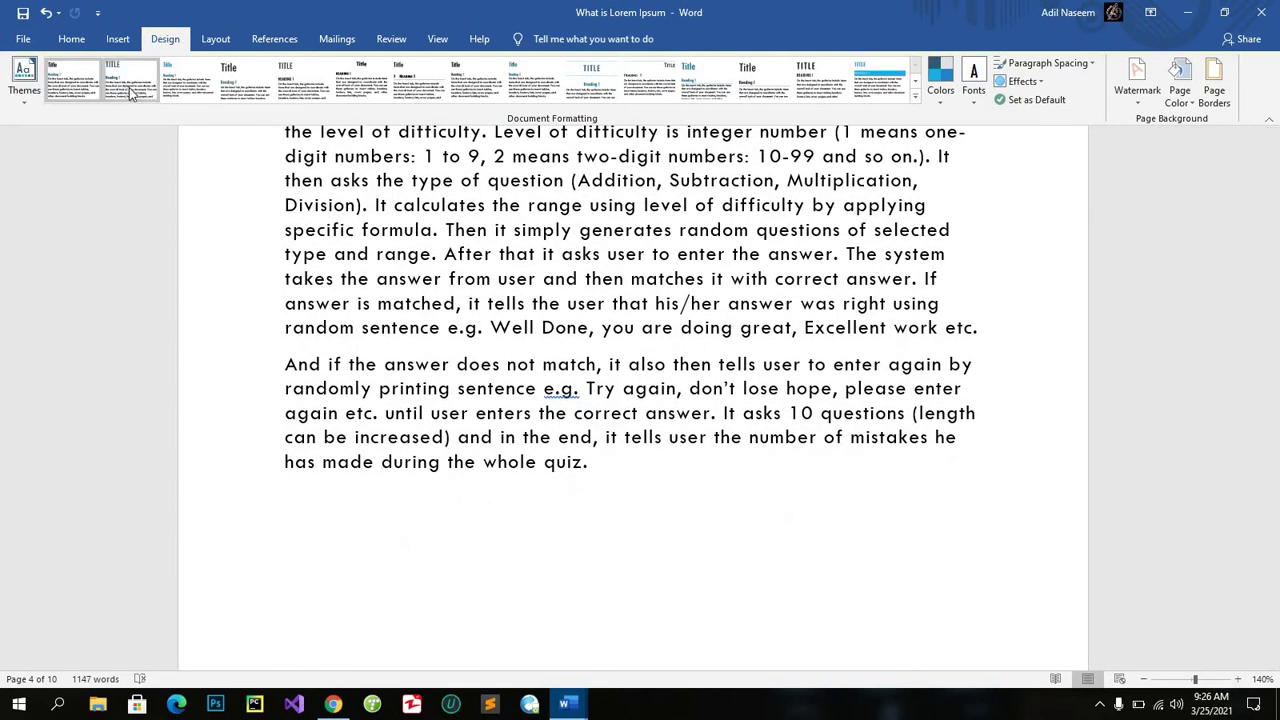
scroll(648, 456, "up", 4)
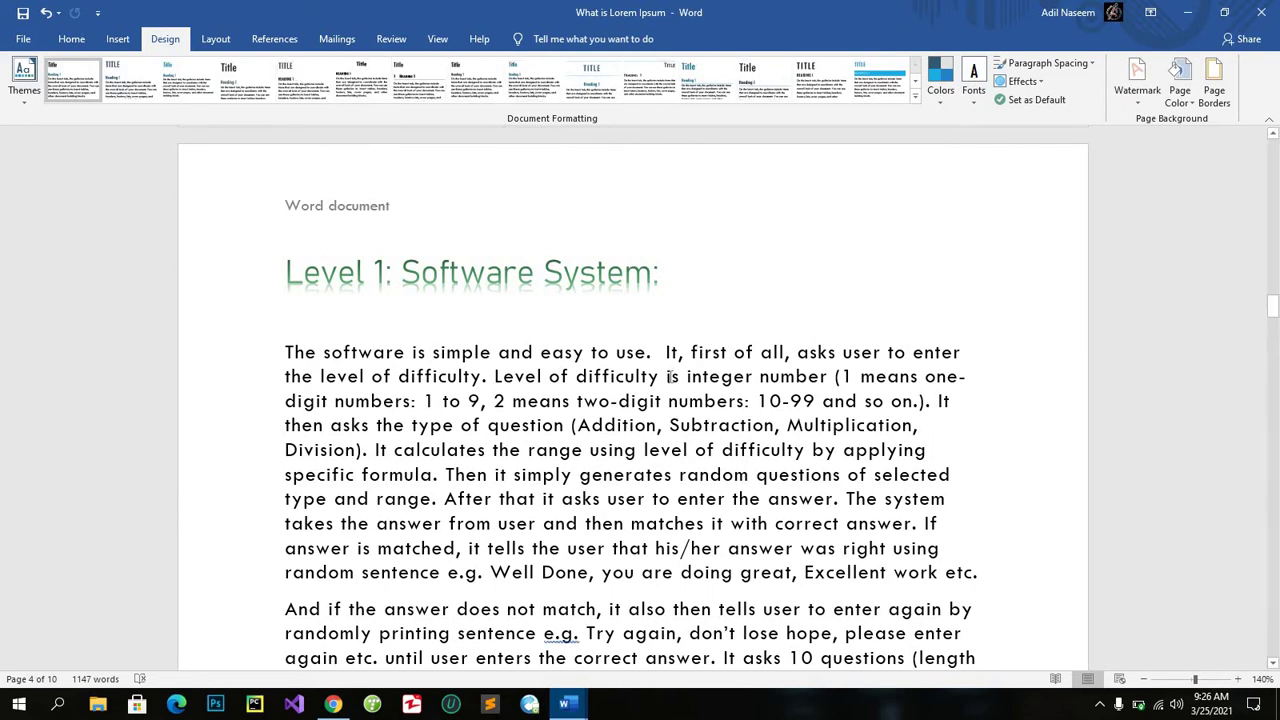
Apply the Shaded style set from the expanded Document Formatting gallery.
scroll(897, 253, "up", 1)
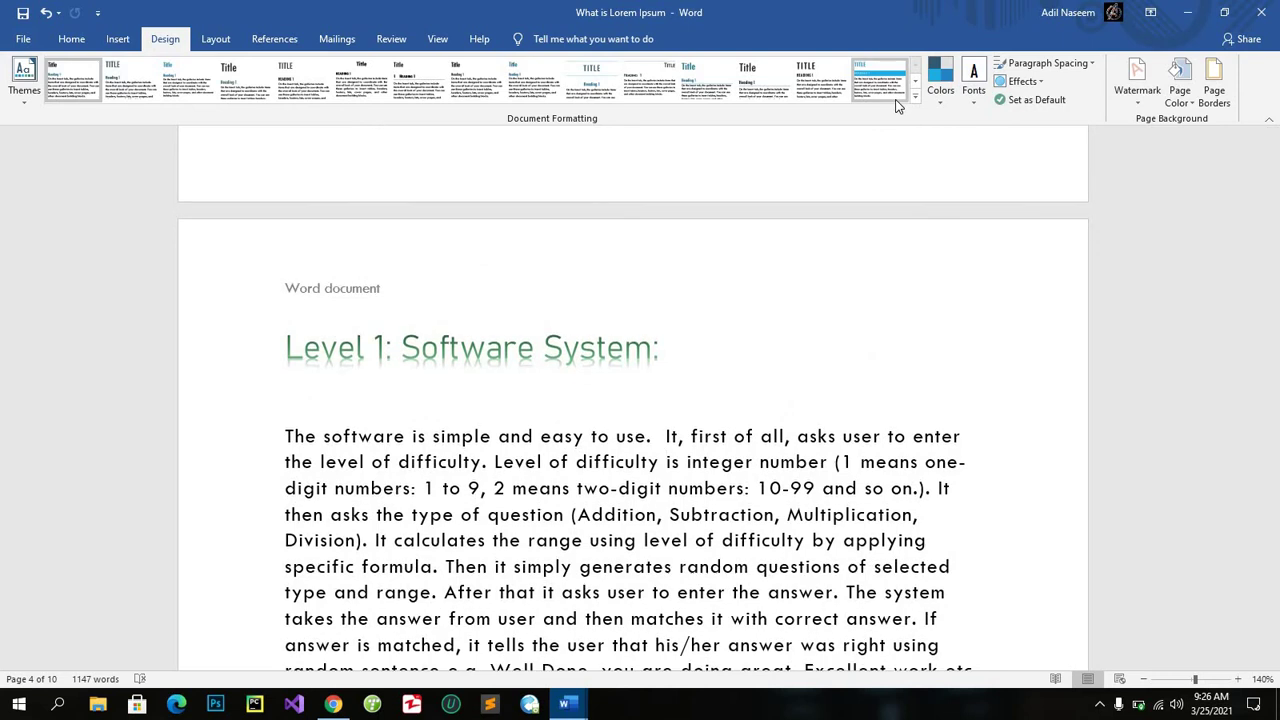
left_click(915, 92)
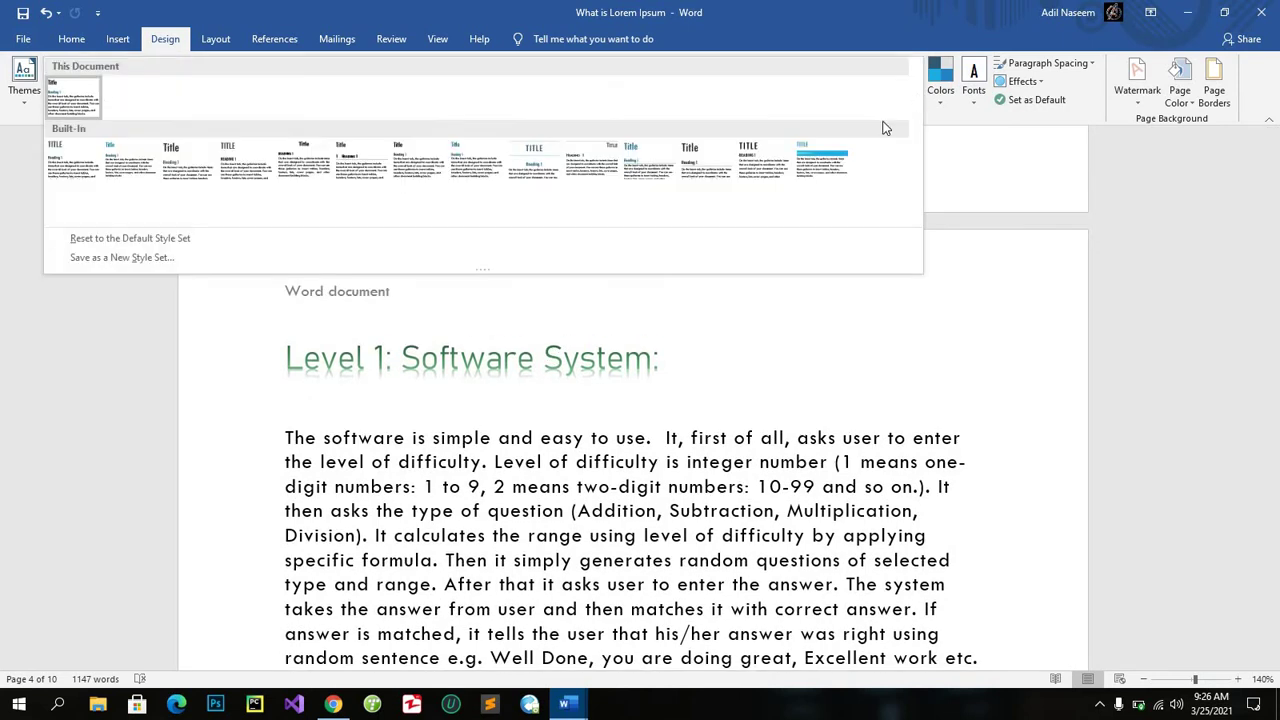
left_click(826, 166)
scroll(763, 352, "down", 1)
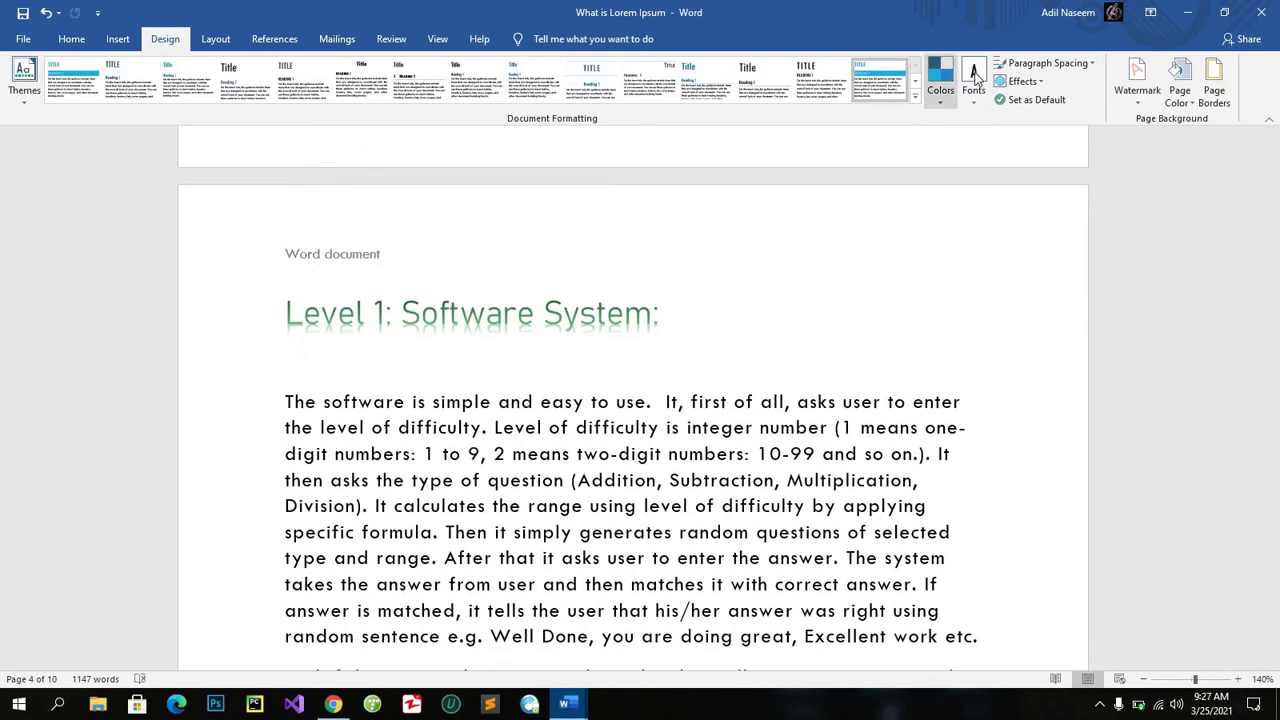
Choose the Paper theme colour set, turning the Level 1 heading muted violet.
left_click(937, 100)
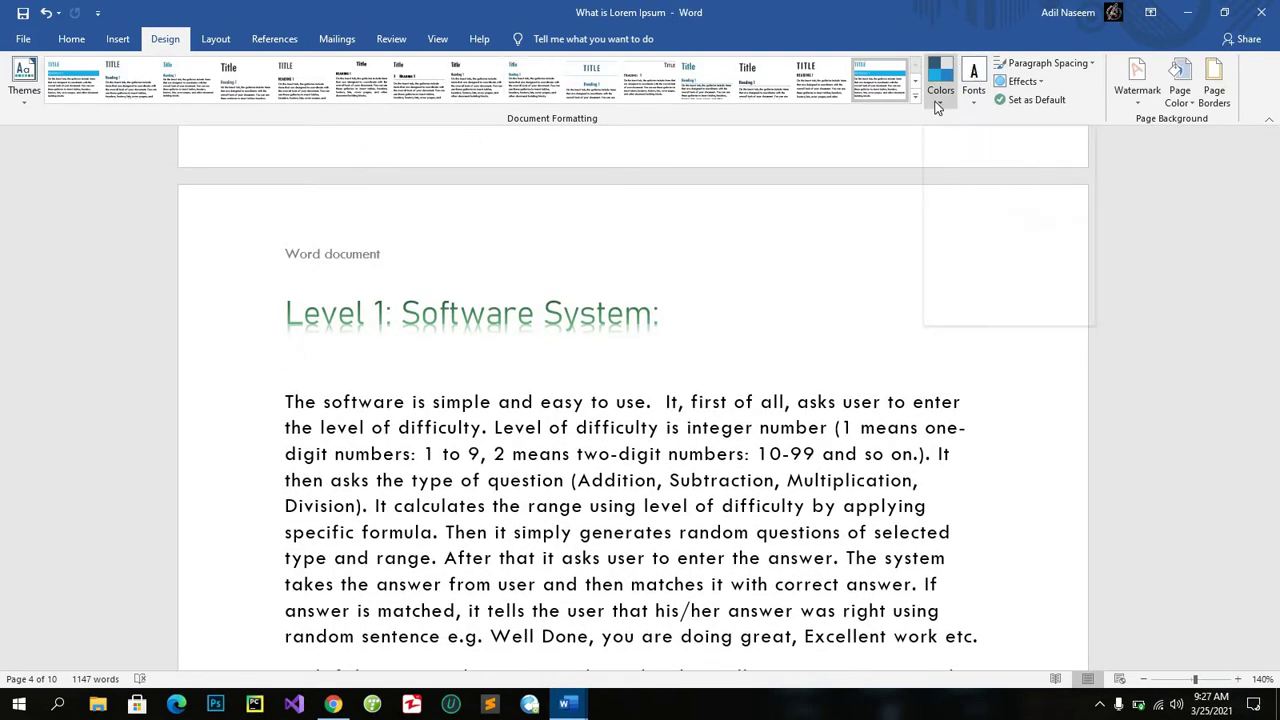
left_click(762, 360)
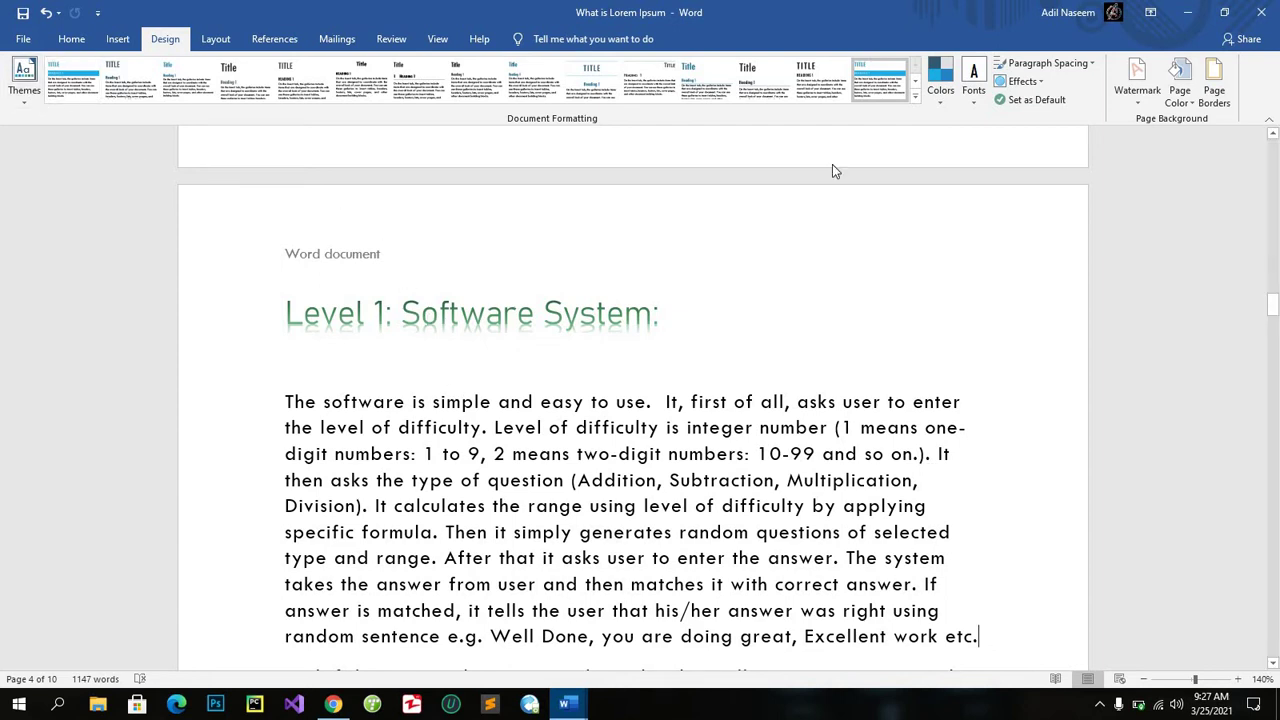
left_click(943, 104)
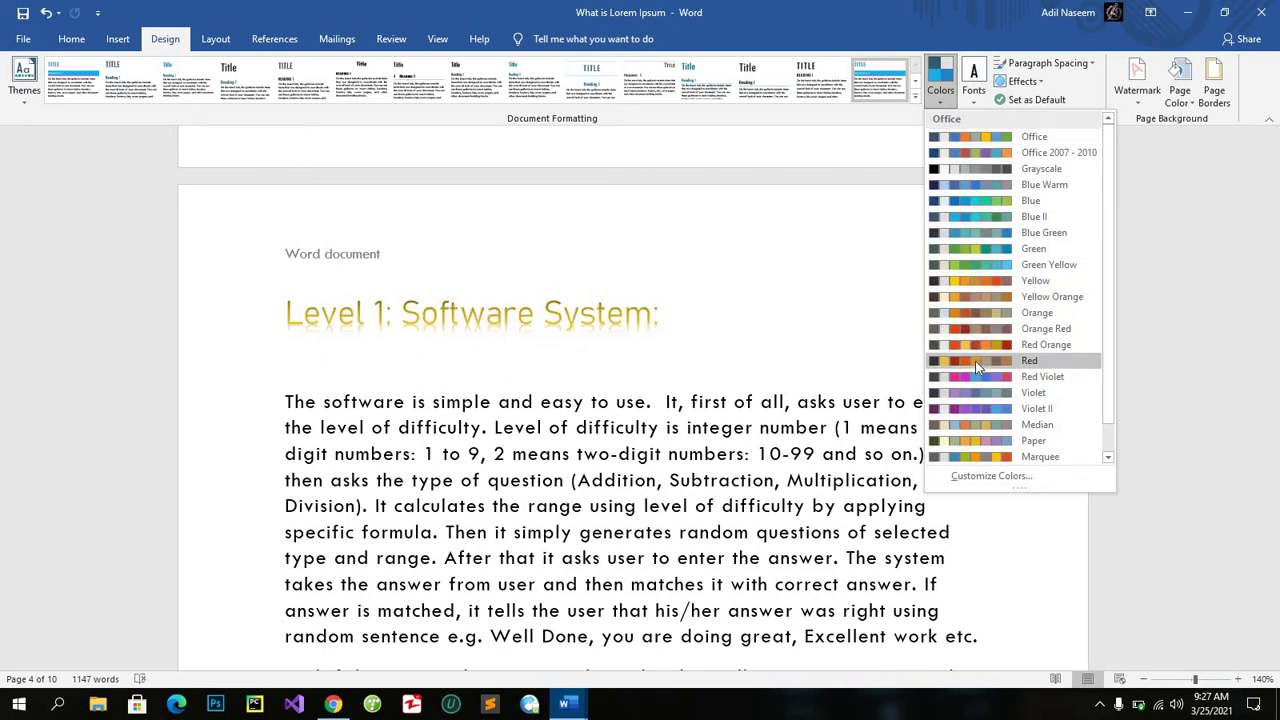
left_click(970, 444)
scroll(893, 486, "down", 2)
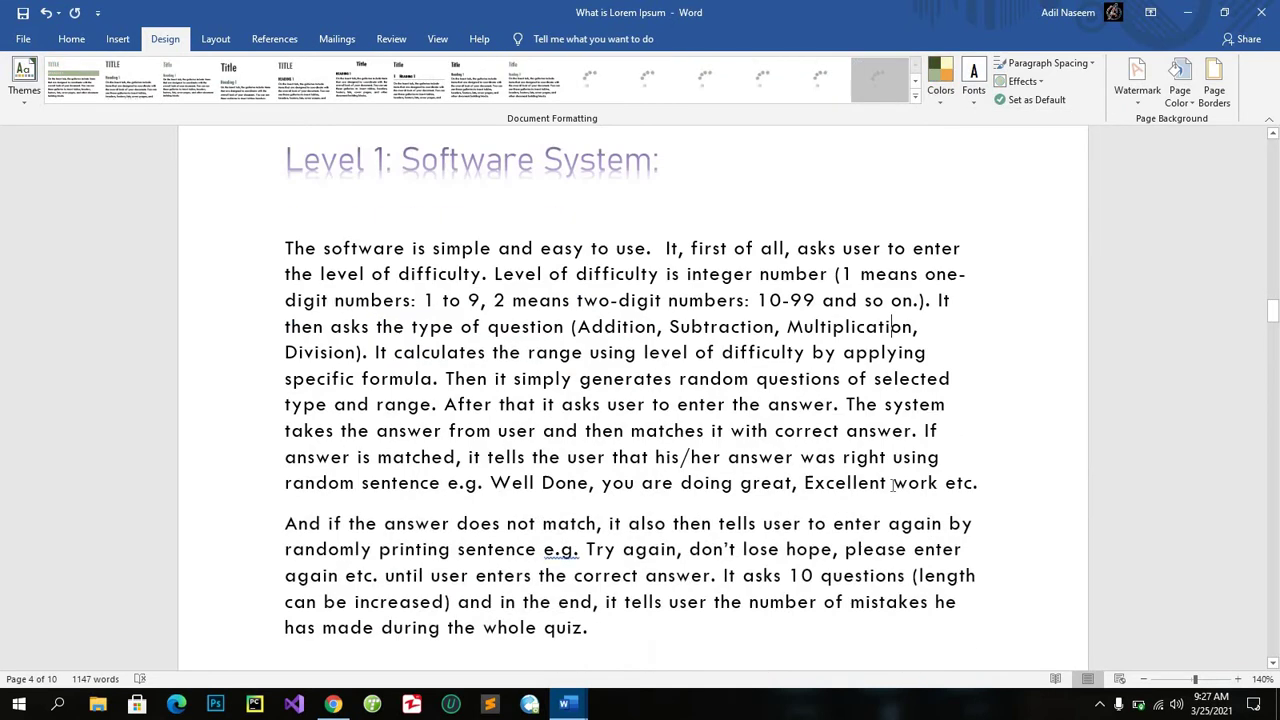
scroll(893, 486, "down", 8)
scroll(893, 486, "down", 4)
scroll(893, 486, "down", 6)
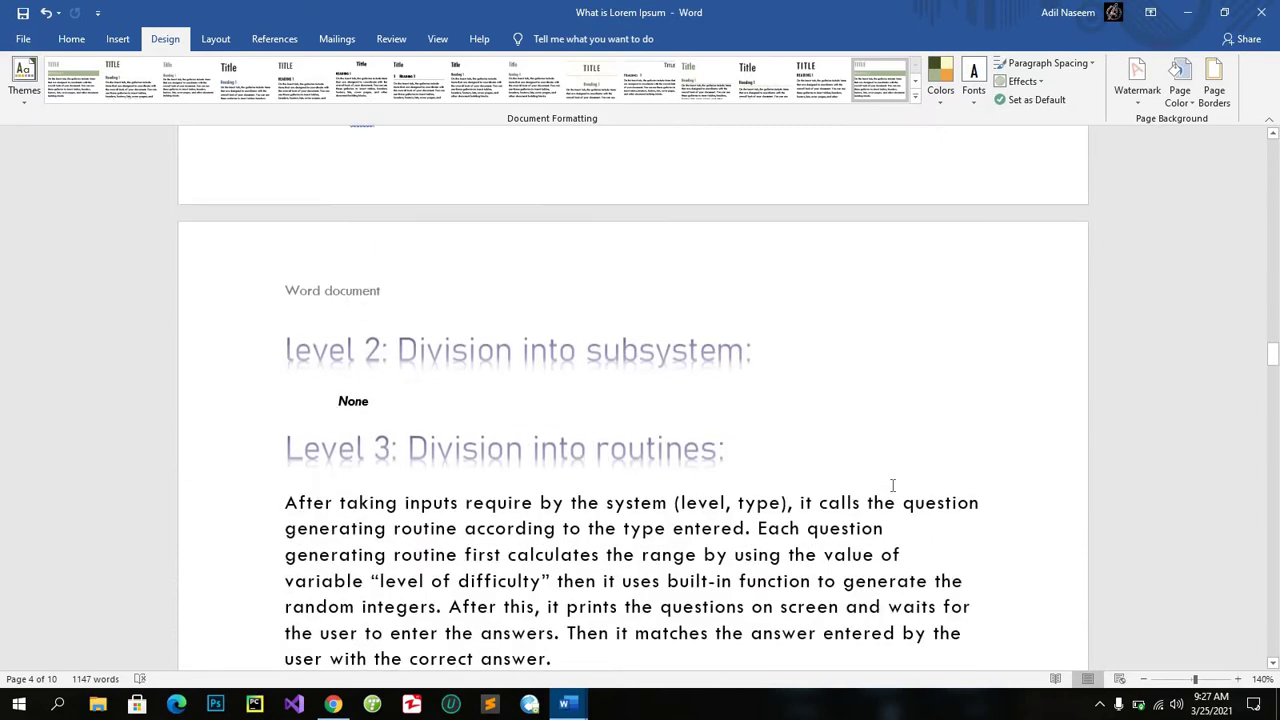
scroll(893, 486, "down", 5)
scroll(893, 486, "down", 2)
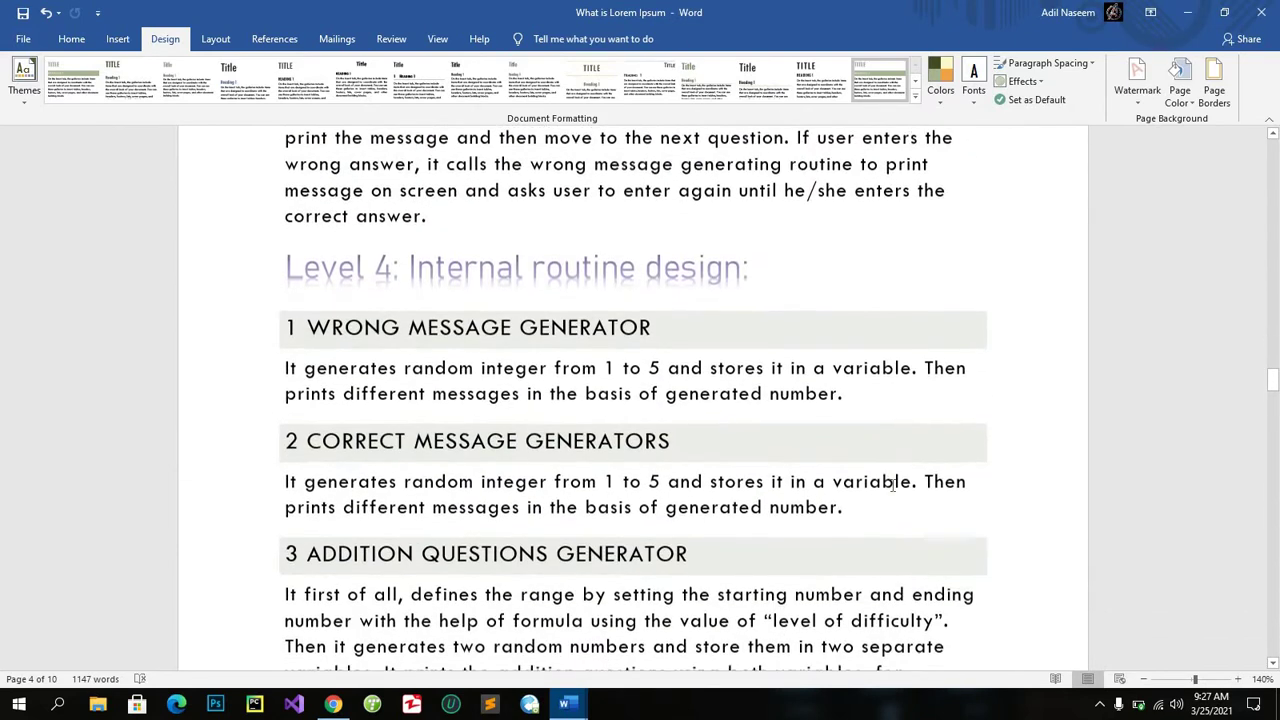
scroll(893, 486, "up", 1)
scroll(893, 486, "down", 1)
scroll(893, 486, "down", 5)
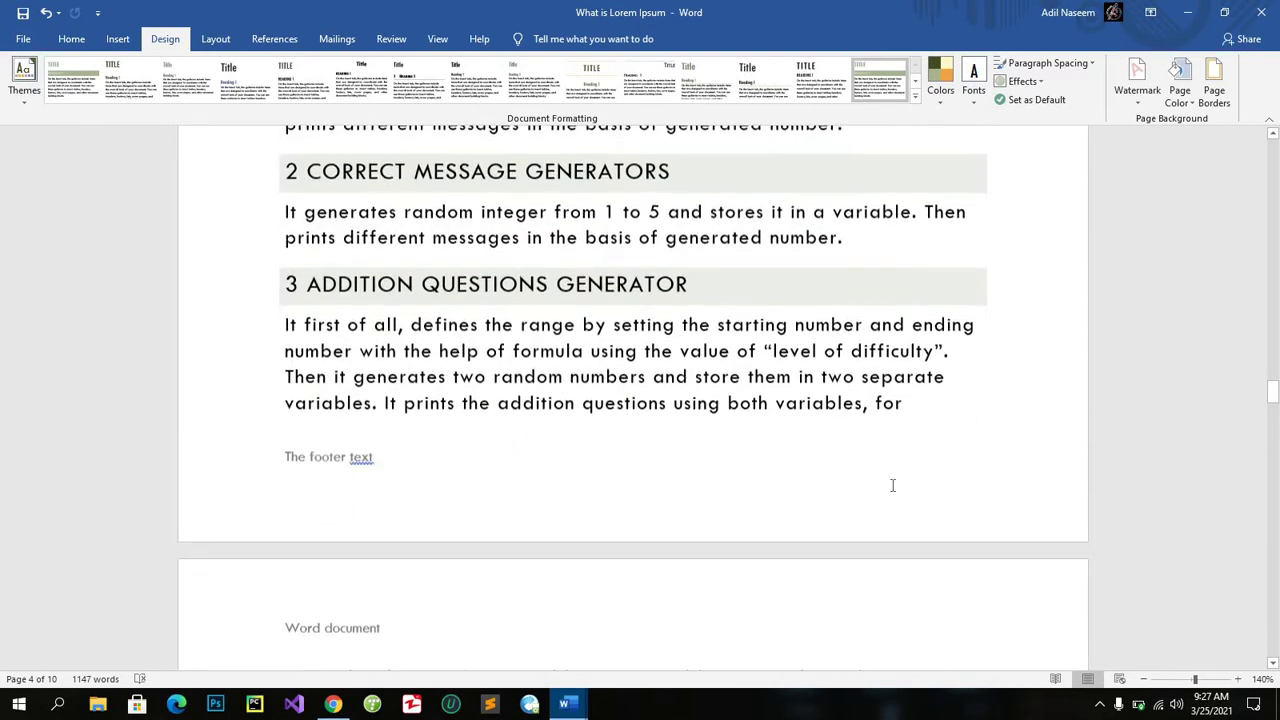
scroll(893, 486, "down", 9)
scroll(893, 486, "down", 3)
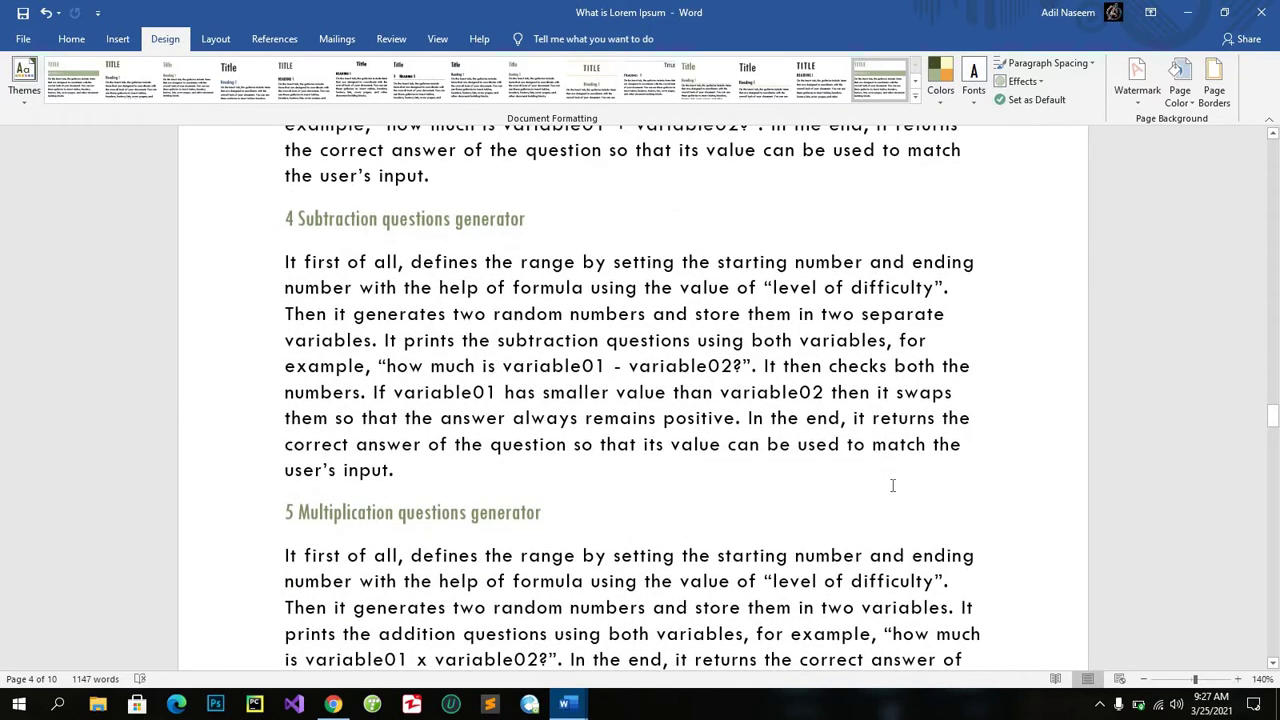
scroll(893, 486, "up", 3)
scroll(893, 486, "up", 4)
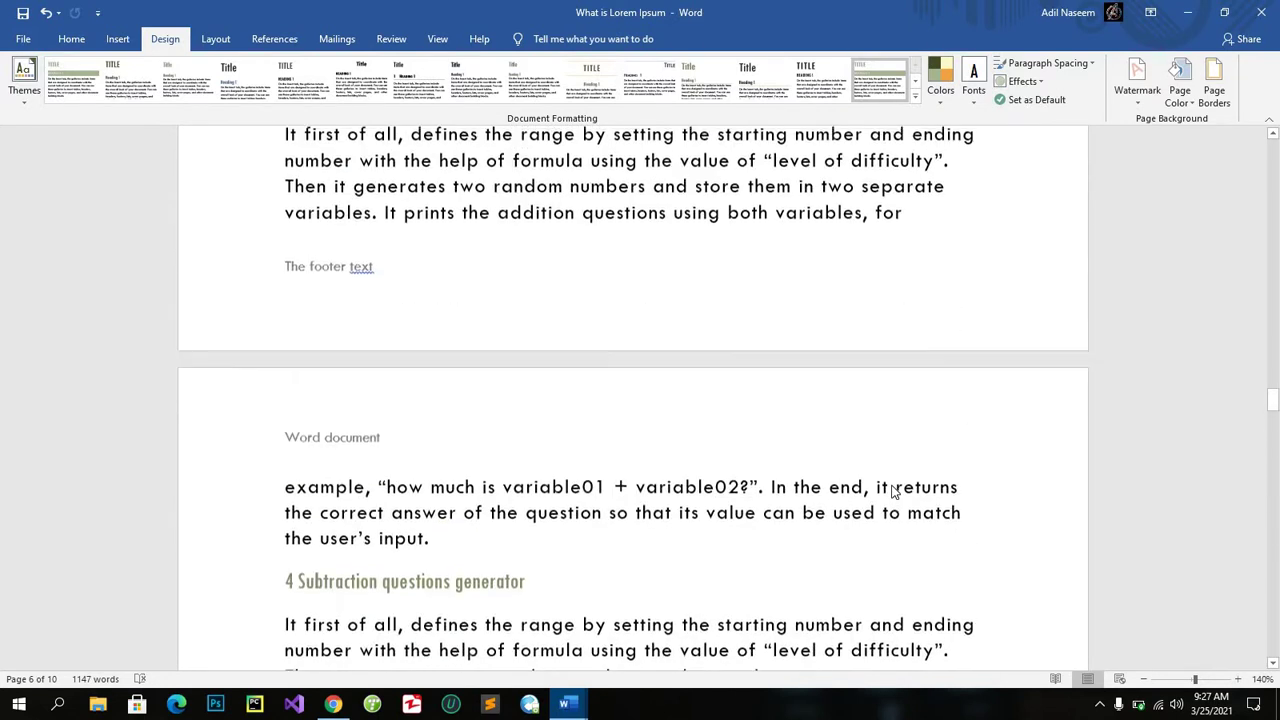
scroll(895, 492, "up", 2)
scroll(894, 492, "up", 1)
scroll(894, 492, "up", 1)
scroll(894, 492, "up", 1)
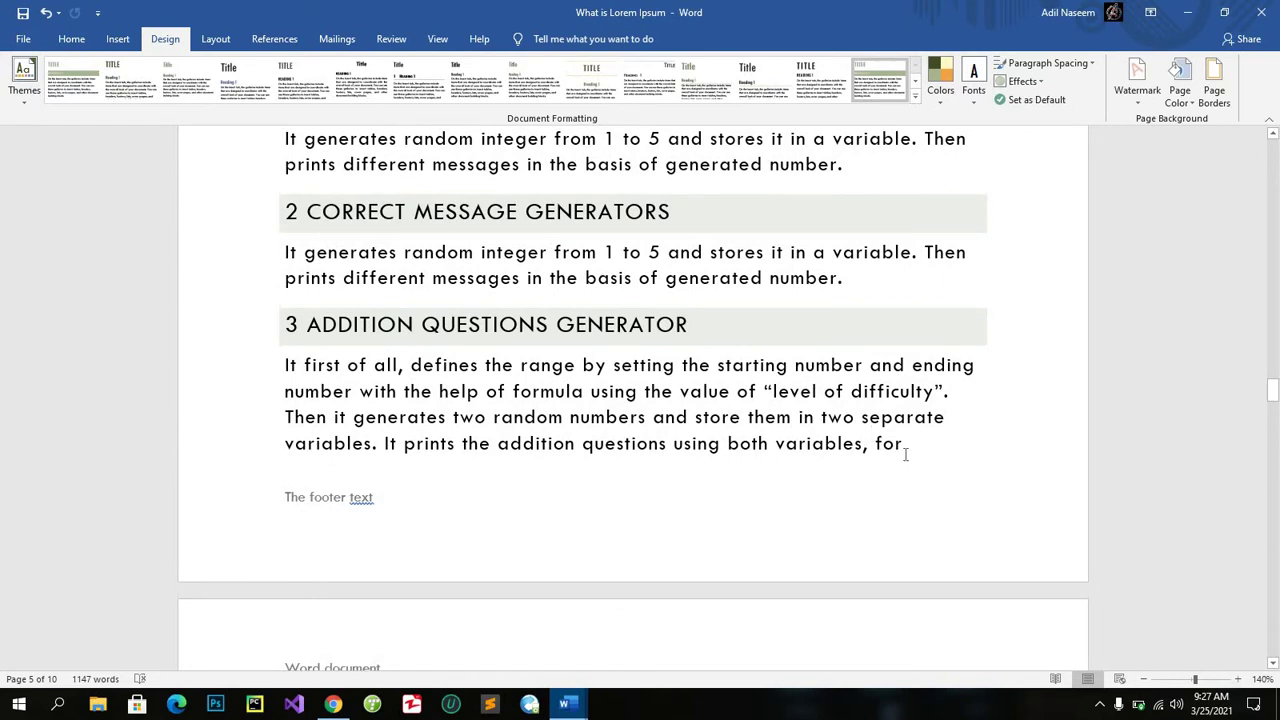
scroll(910, 451, "up", 2)
scroll(910, 451, "up", 1)
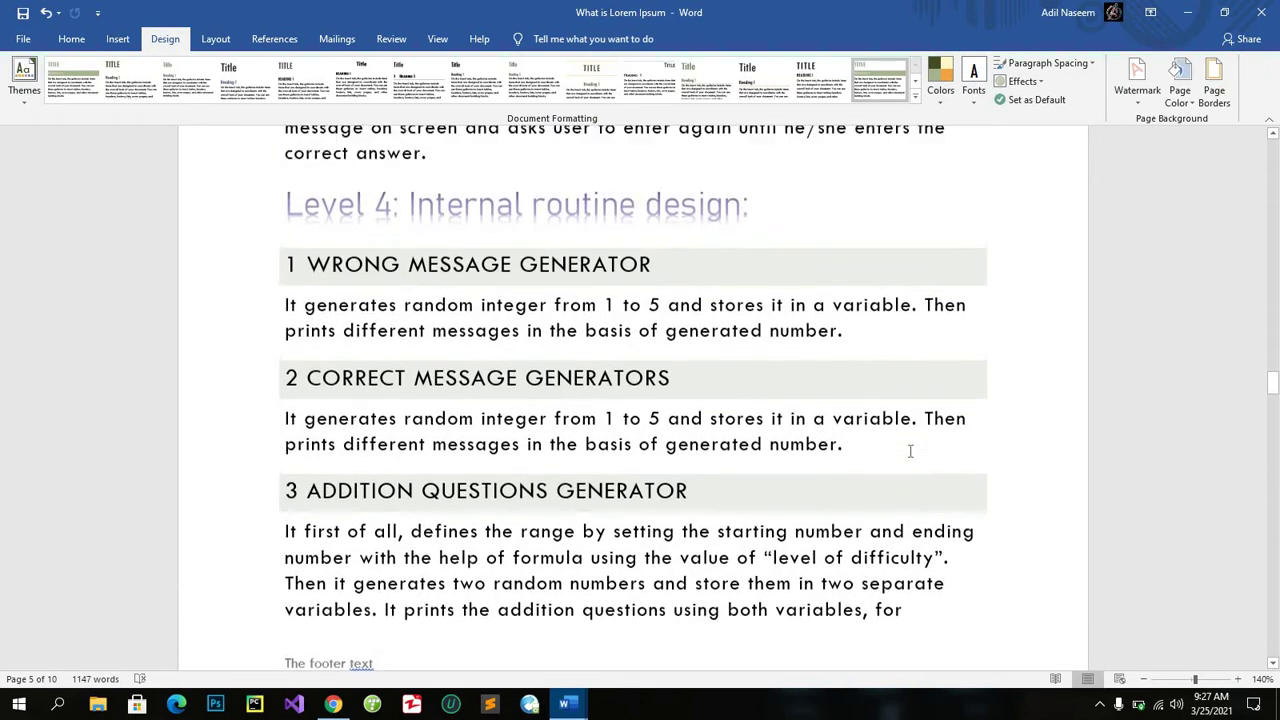
scroll(910, 451, "up", 4)
scroll(910, 451, "up", 1)
scroll(910, 451, "up", 1)
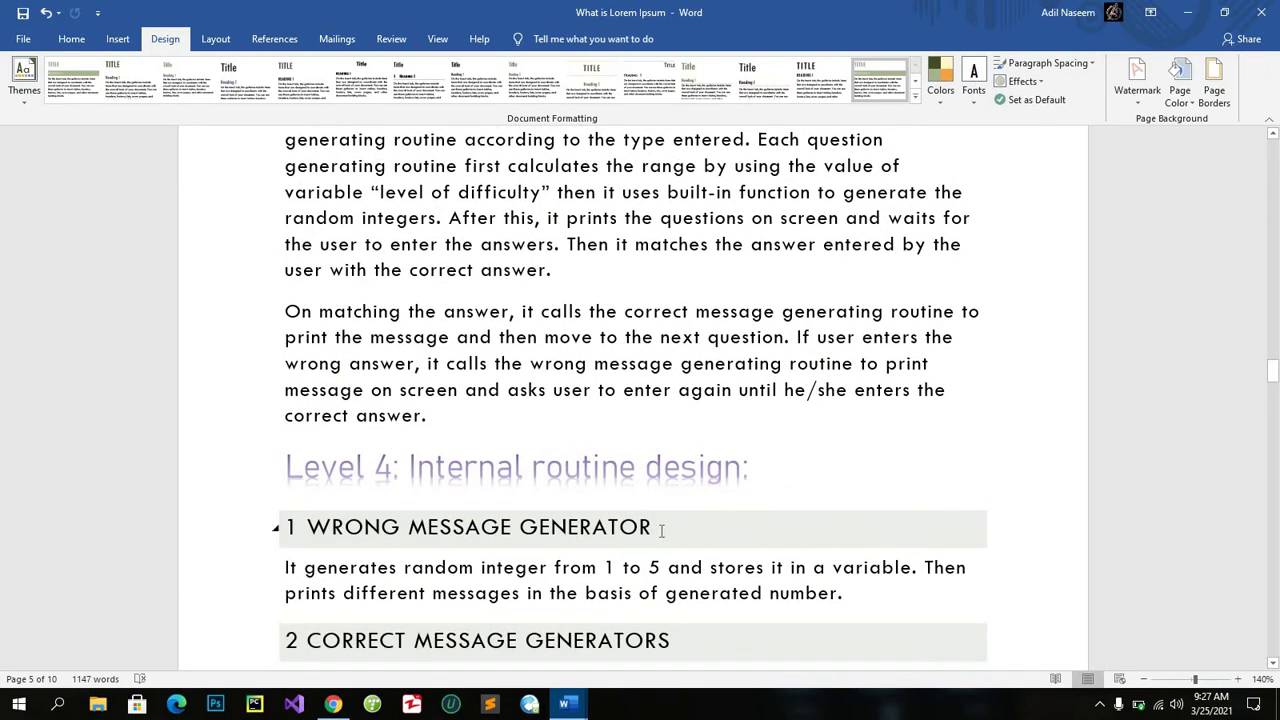
left_click_drag(436, 428, 606, 523)
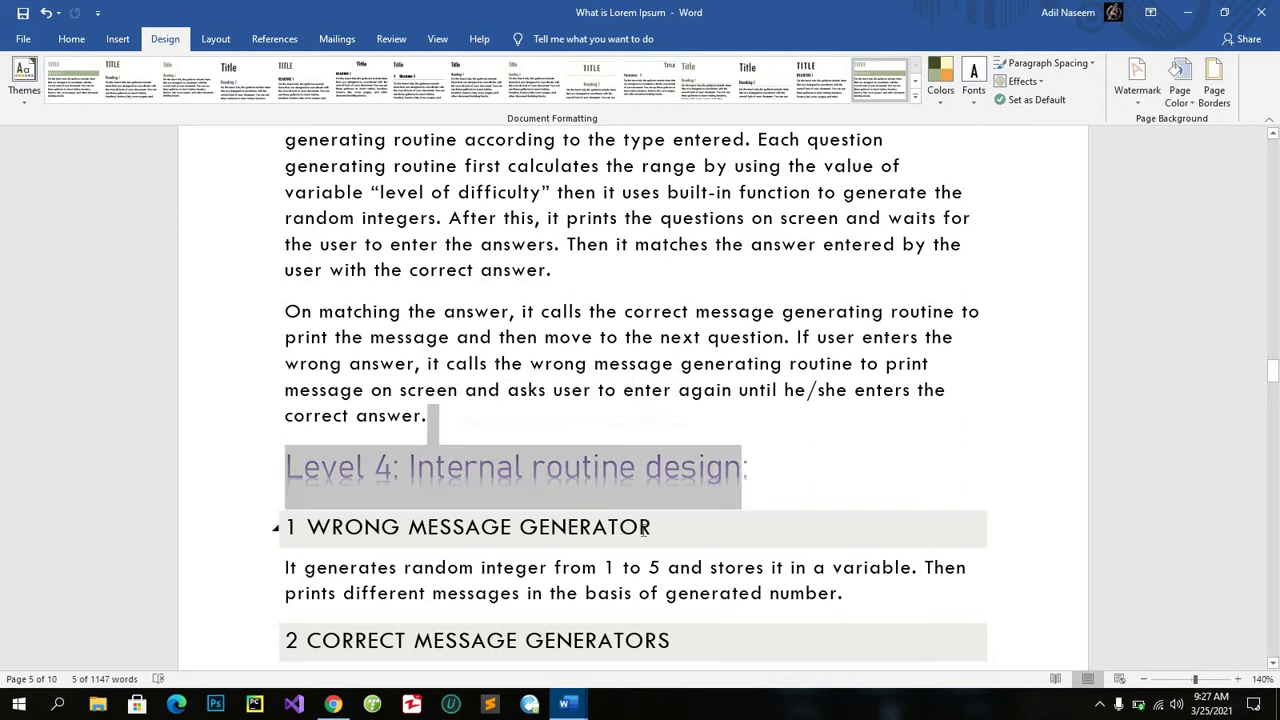
left_click_drag(520, 526, 307, 527)
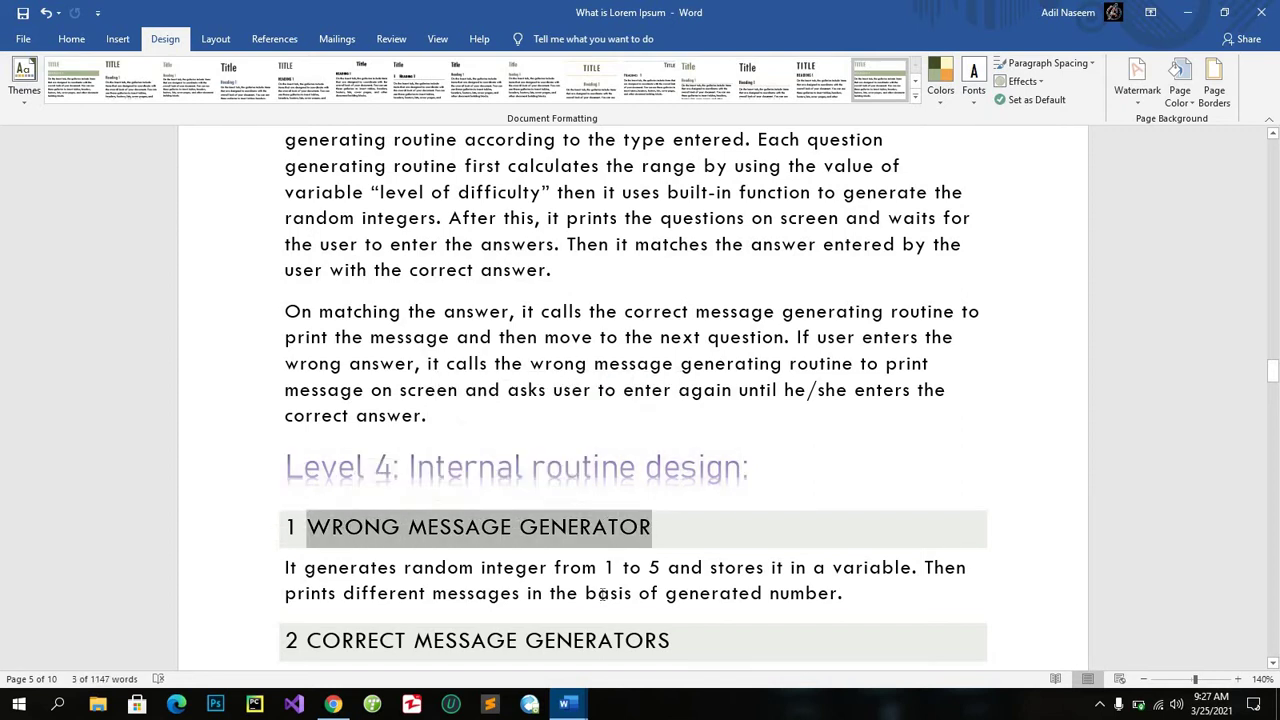
left_click(853, 600)
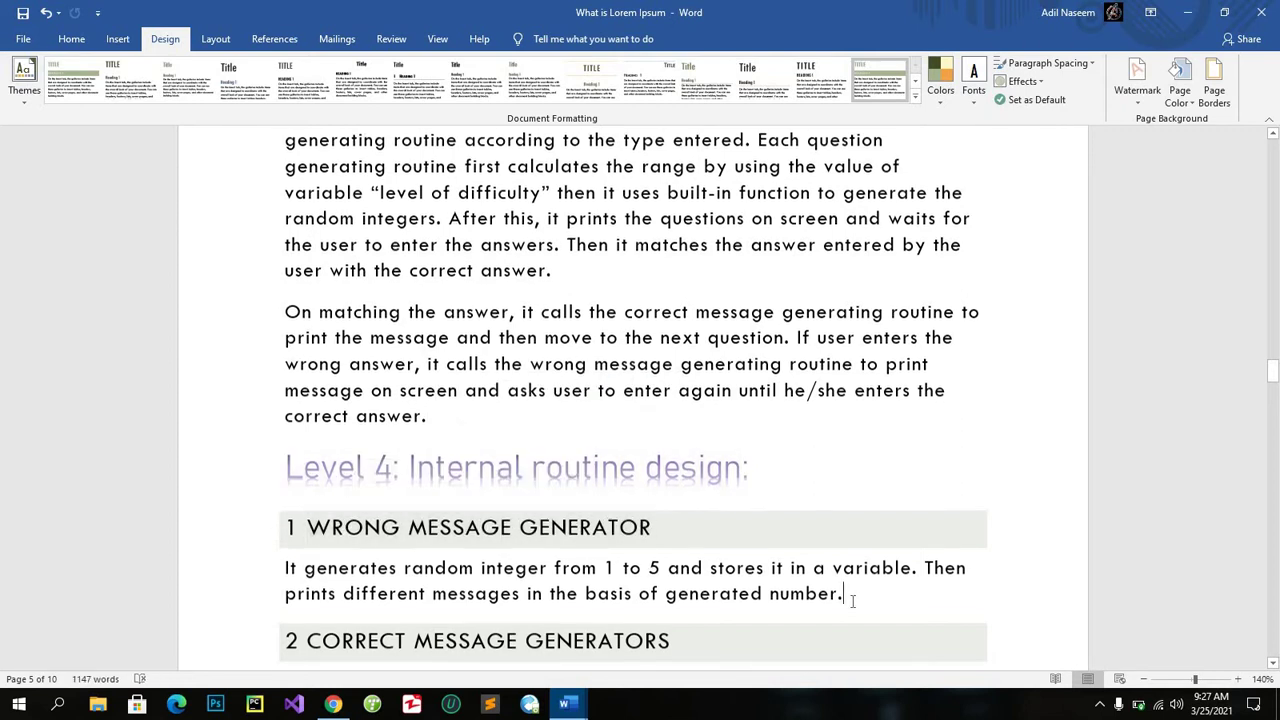
scroll(850, 597, "up", 3)
scroll(1000, 300, "up", 5)
Apply the Red Violet colour scheme and check the pink subheading bands.
left_click(948, 102)
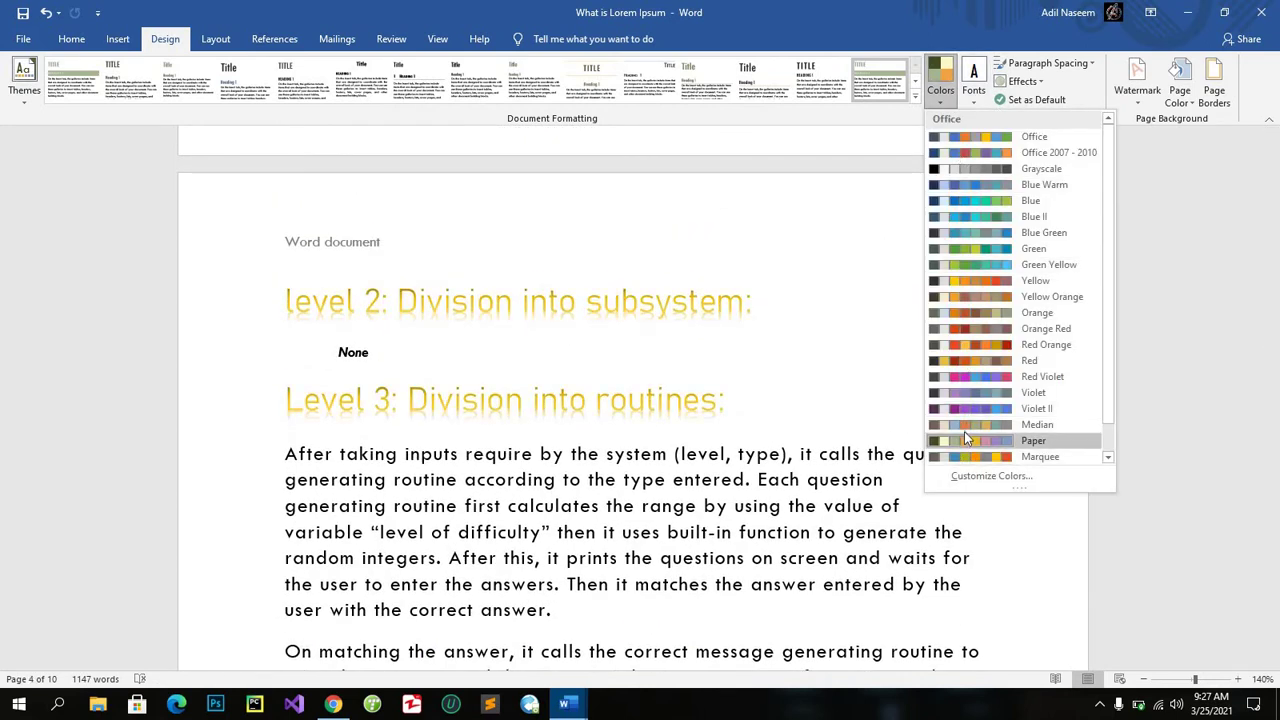
left_click(964, 376)
scroll(781, 470, "down", 1)
scroll(781, 470, "down", 5)
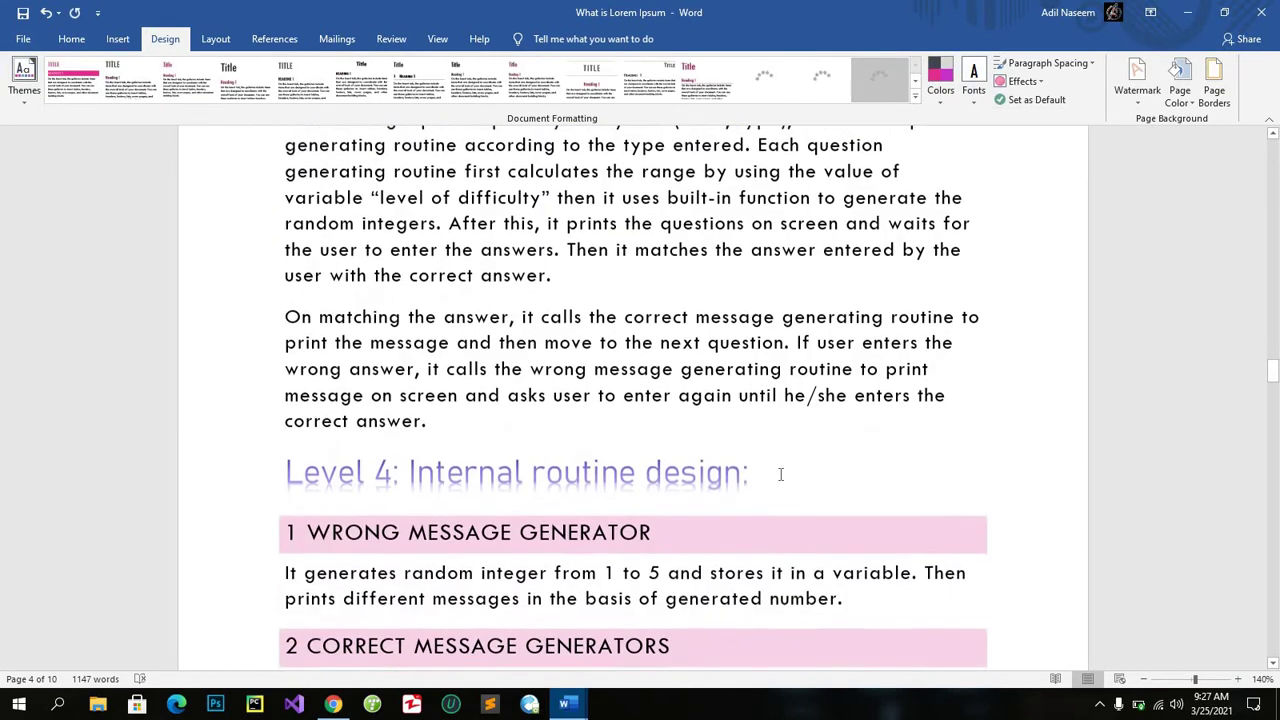
scroll(781, 470, "down", 1)
scroll(781, 472, "up", 5)
scroll(781, 475, "up", 2)
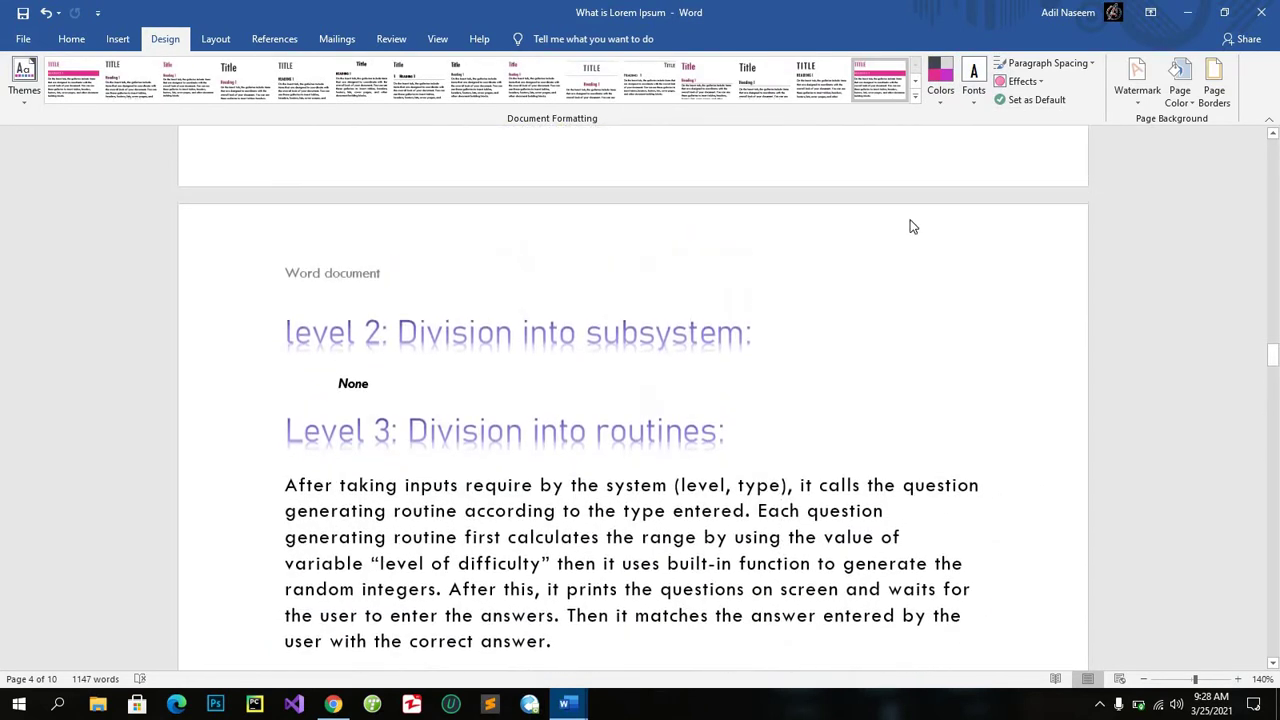
Pick the Gill Sans MT theme font set from the Fonts list.
left_click(964, 104)
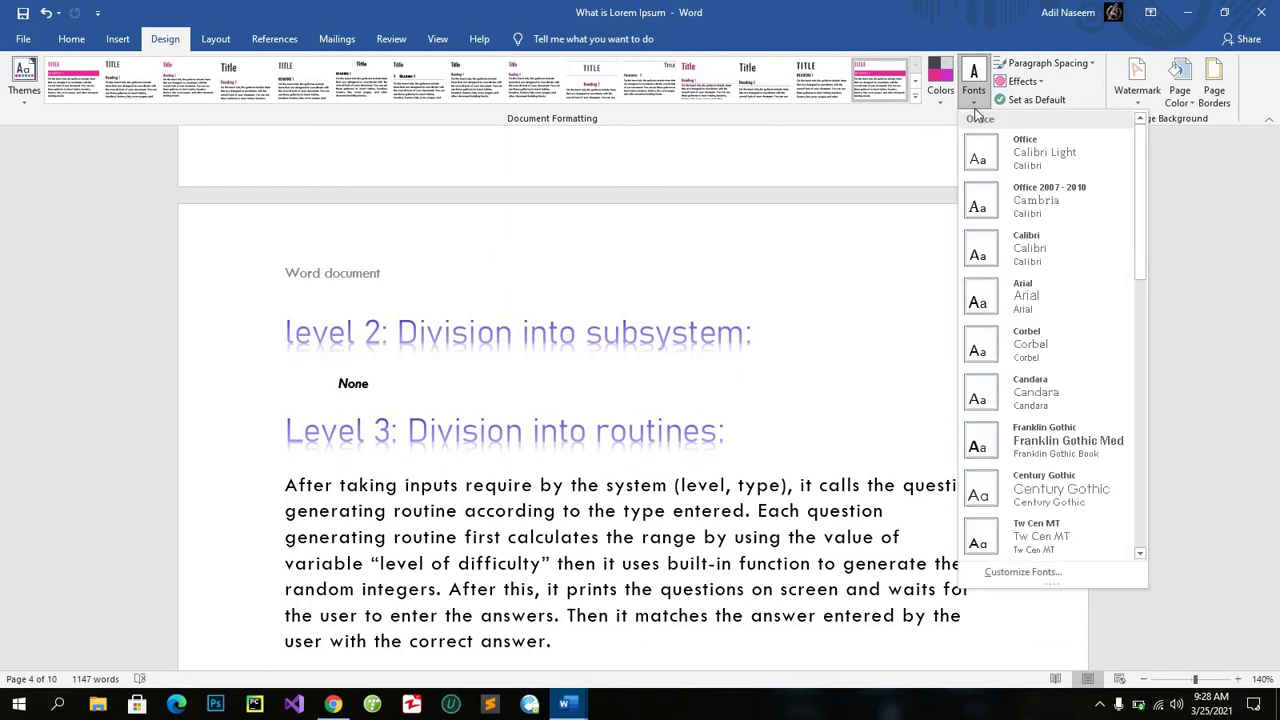
scroll(1029, 495, "down", 3)
scroll(1029, 495, "down", 3)
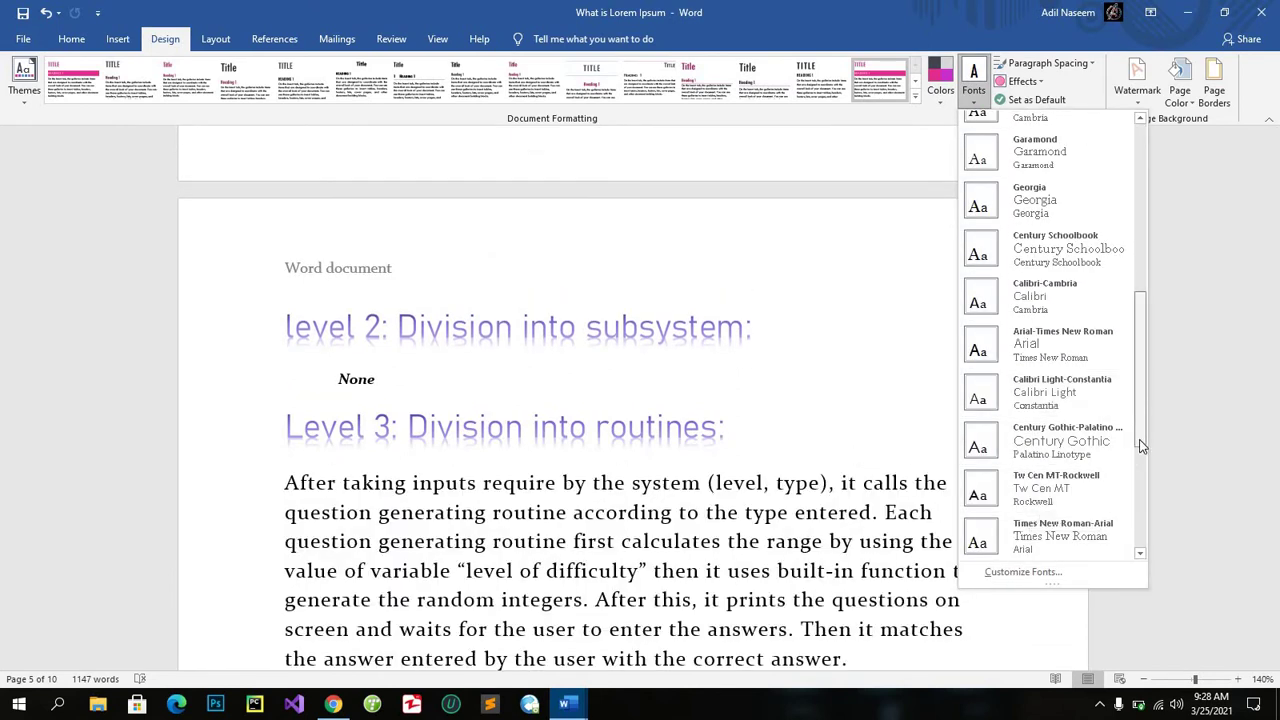
scroll(1143, 447, "down", 3)
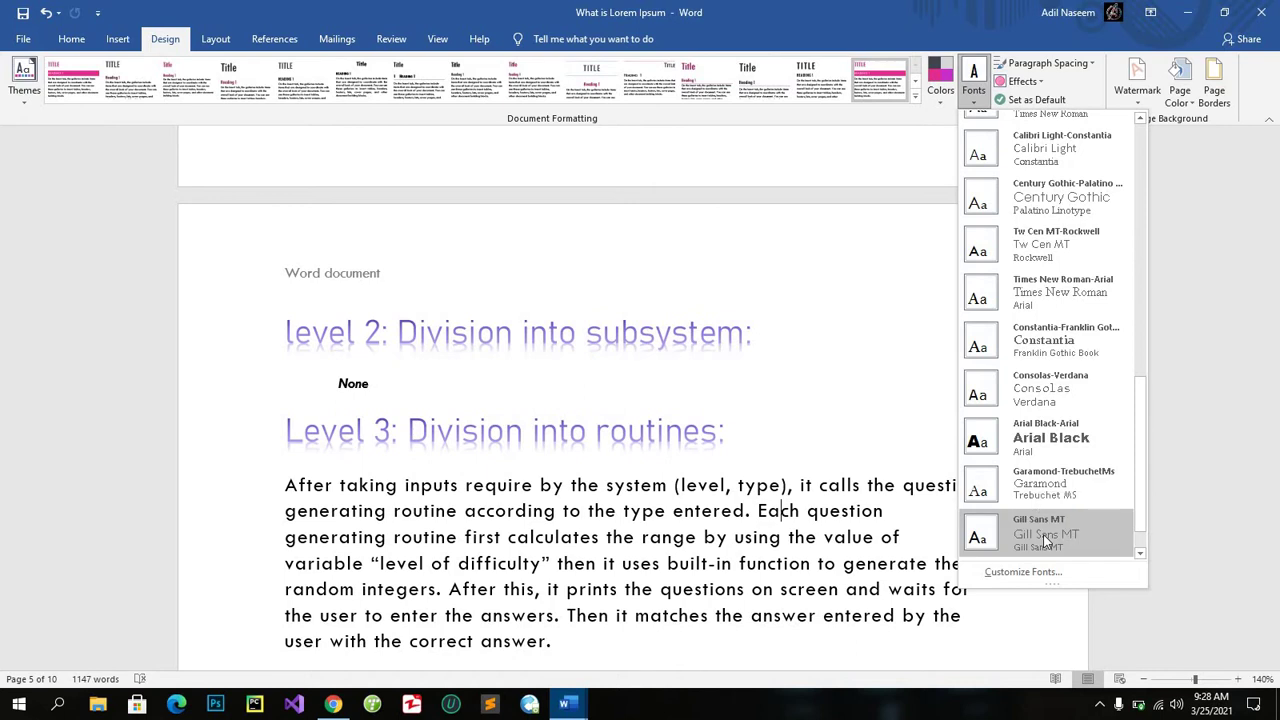
left_click(1043, 534)
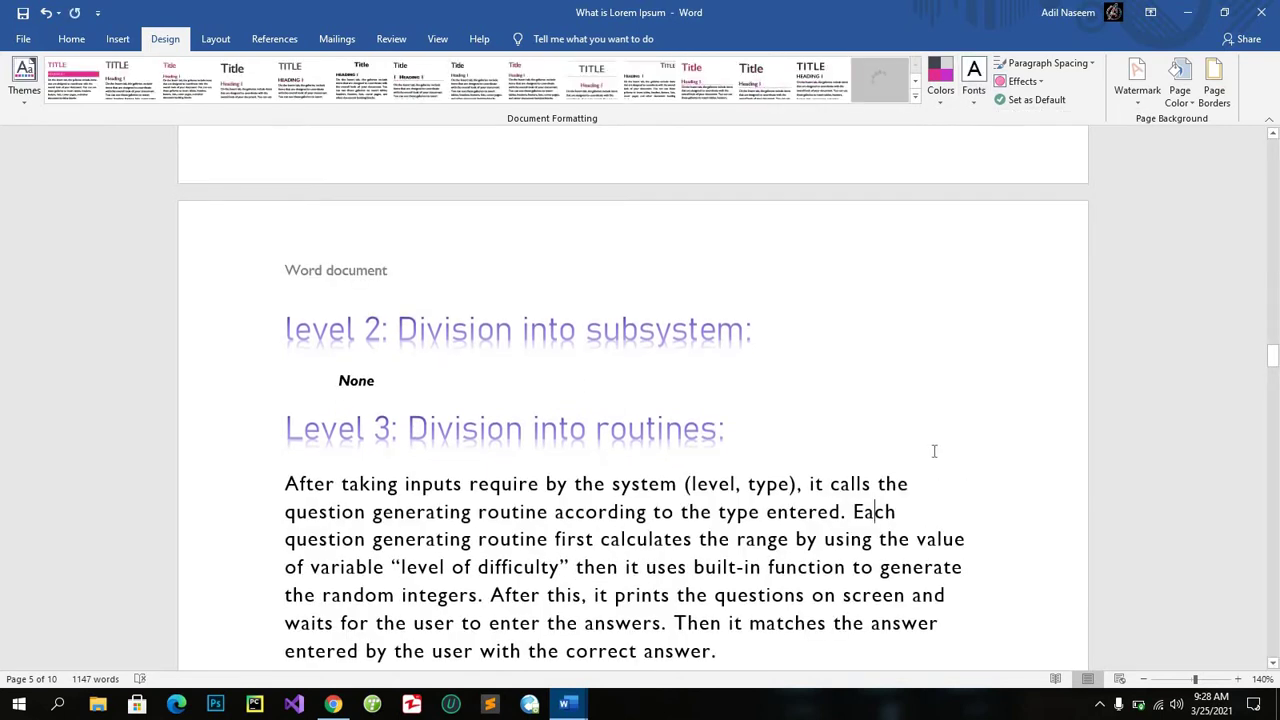
left_click(931, 430)
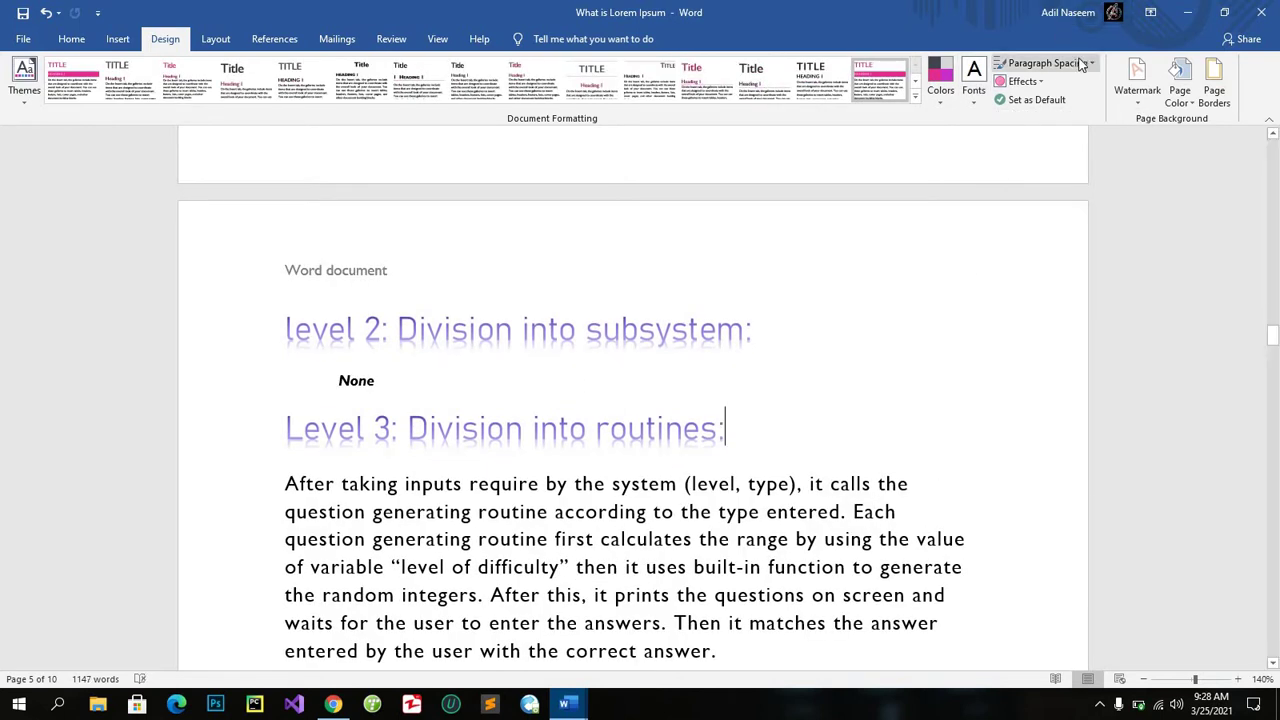
left_click(1093, 67)
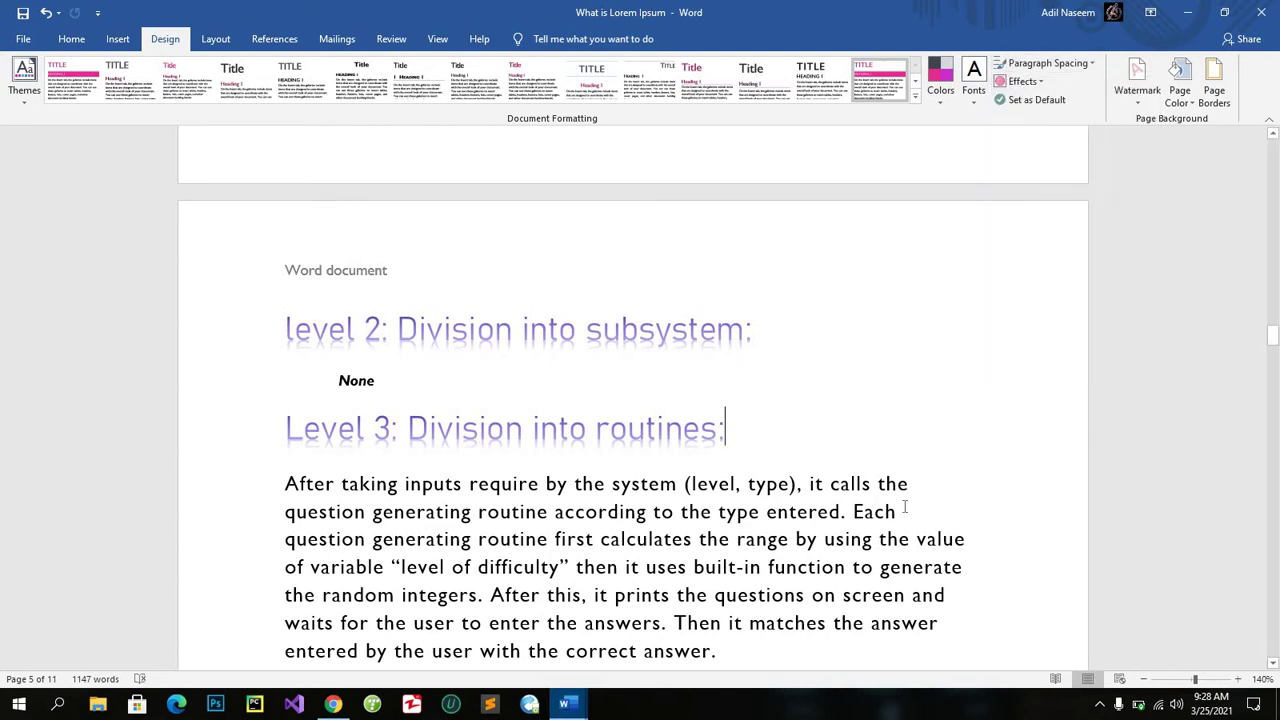
scroll(904, 510, "down", 2)
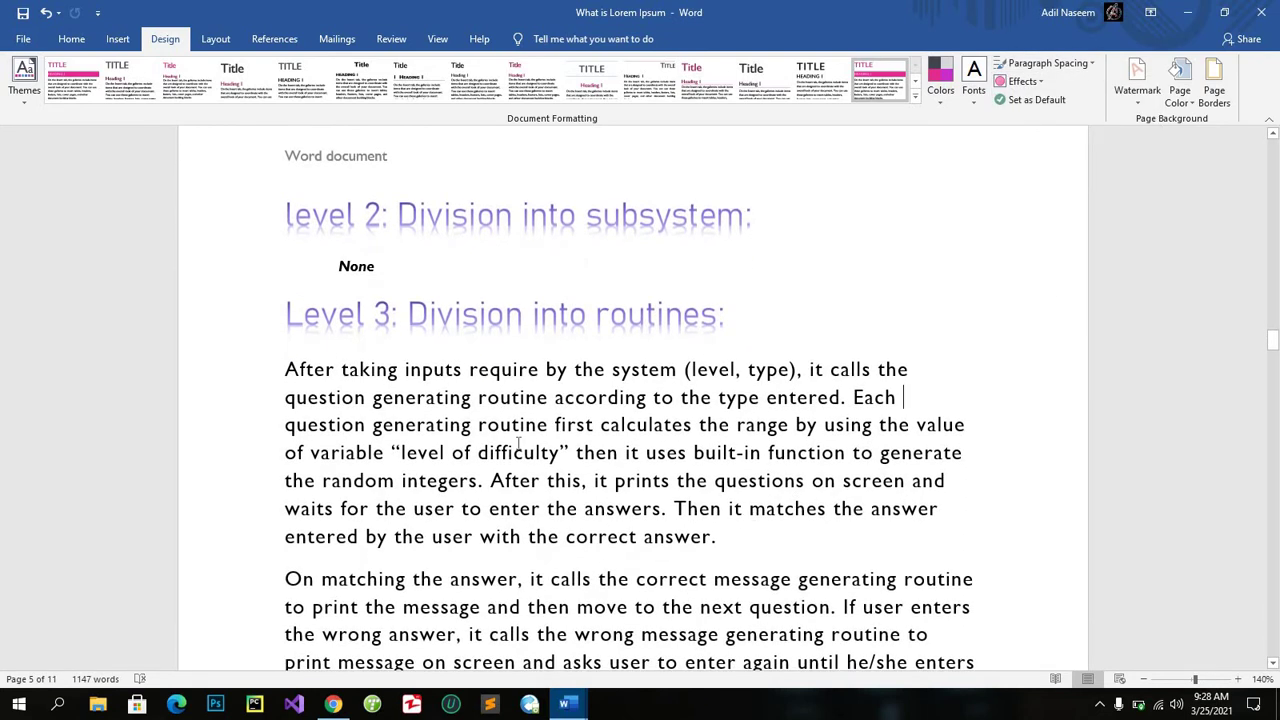
left_click_drag(736, 540, 285, 369)
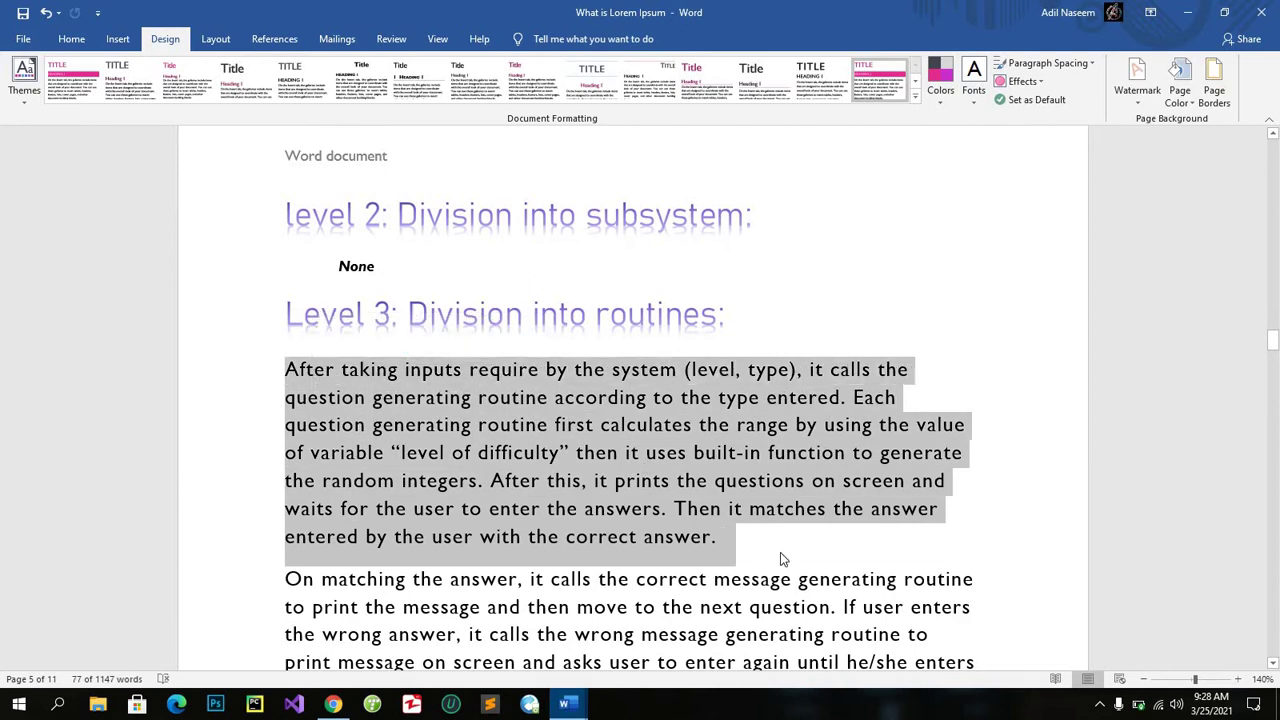
left_click(936, 633)
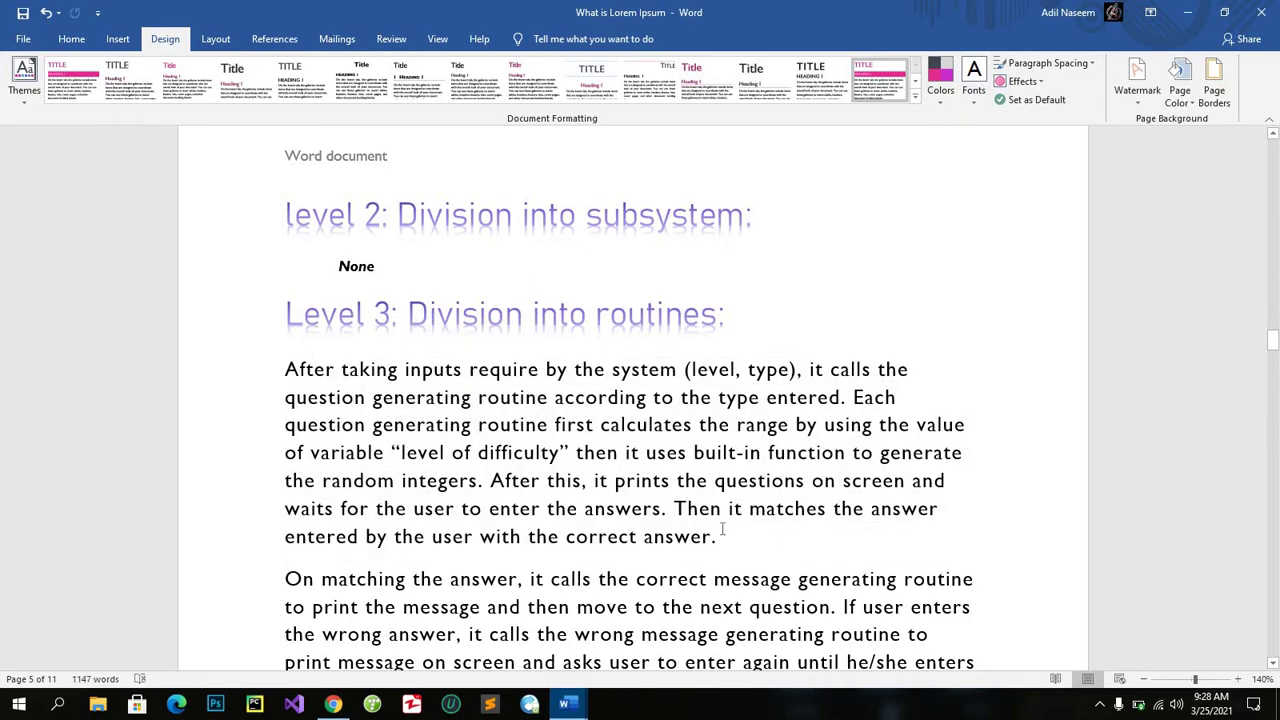
left_click(1095, 66)
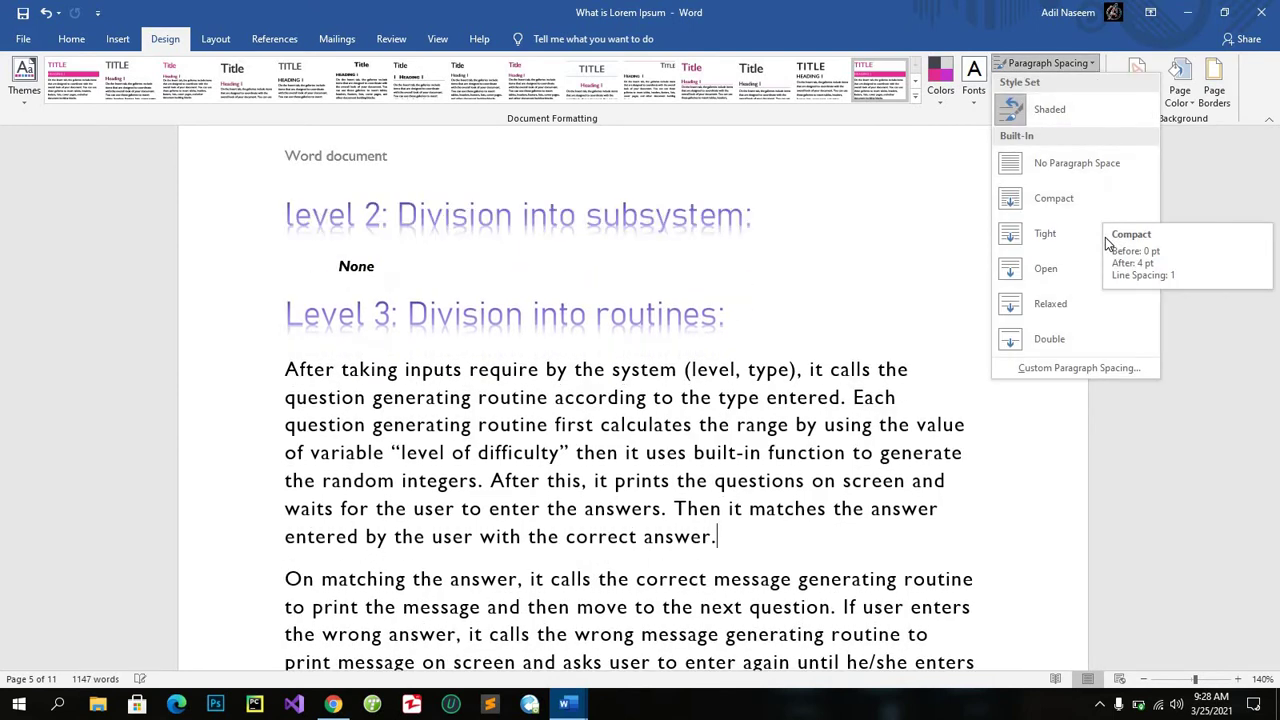
scroll(738, 427, "down", 3)
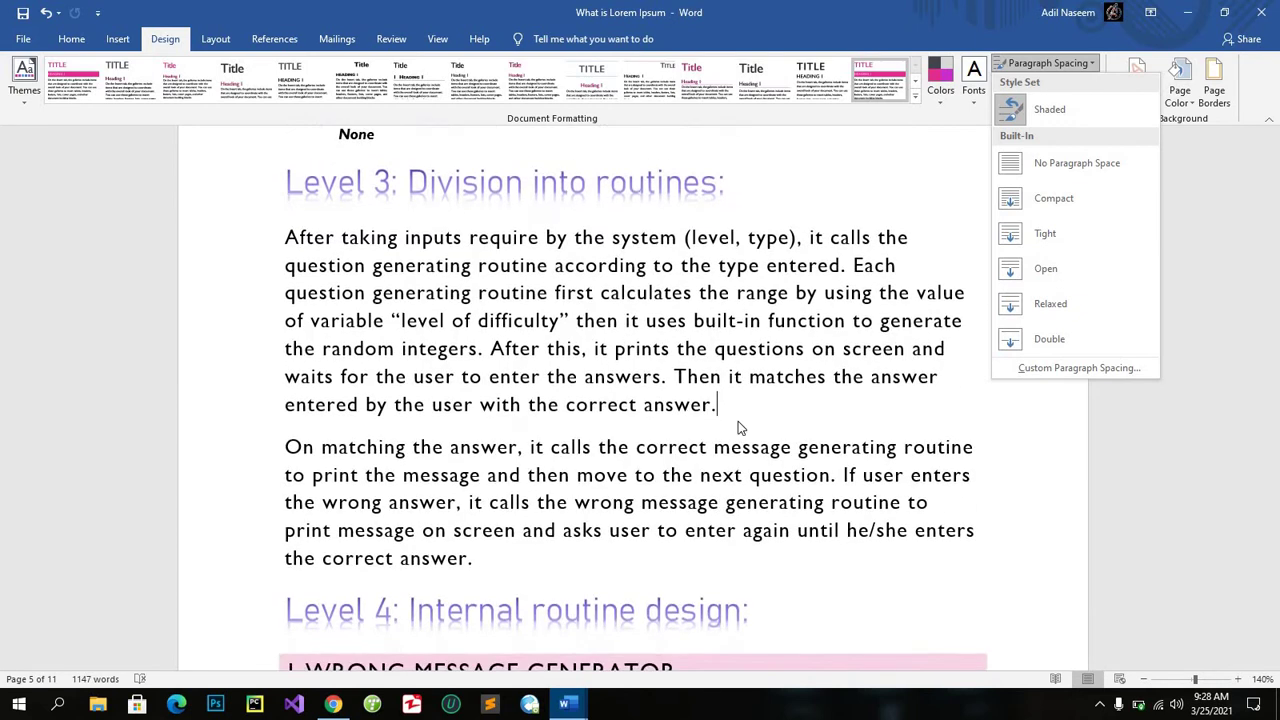
left_click(506, 553)
left_click_drag(477, 553, 285, 237)
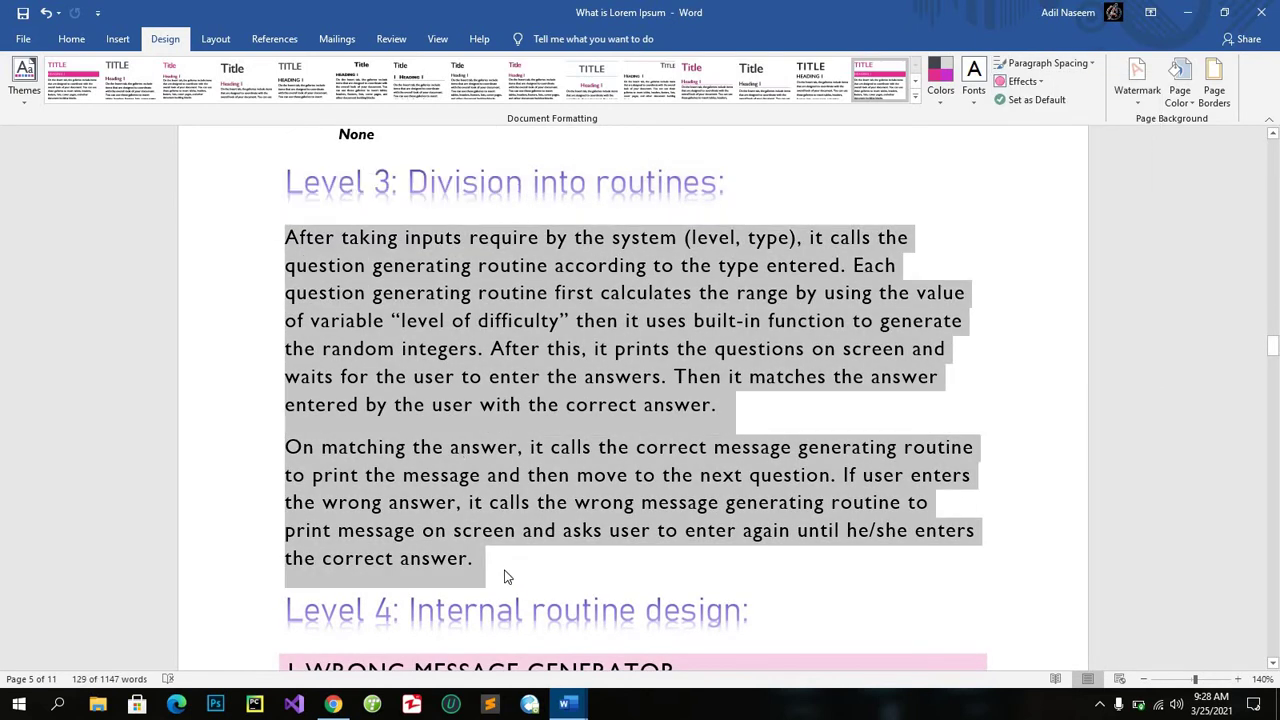
left_click(506, 577)
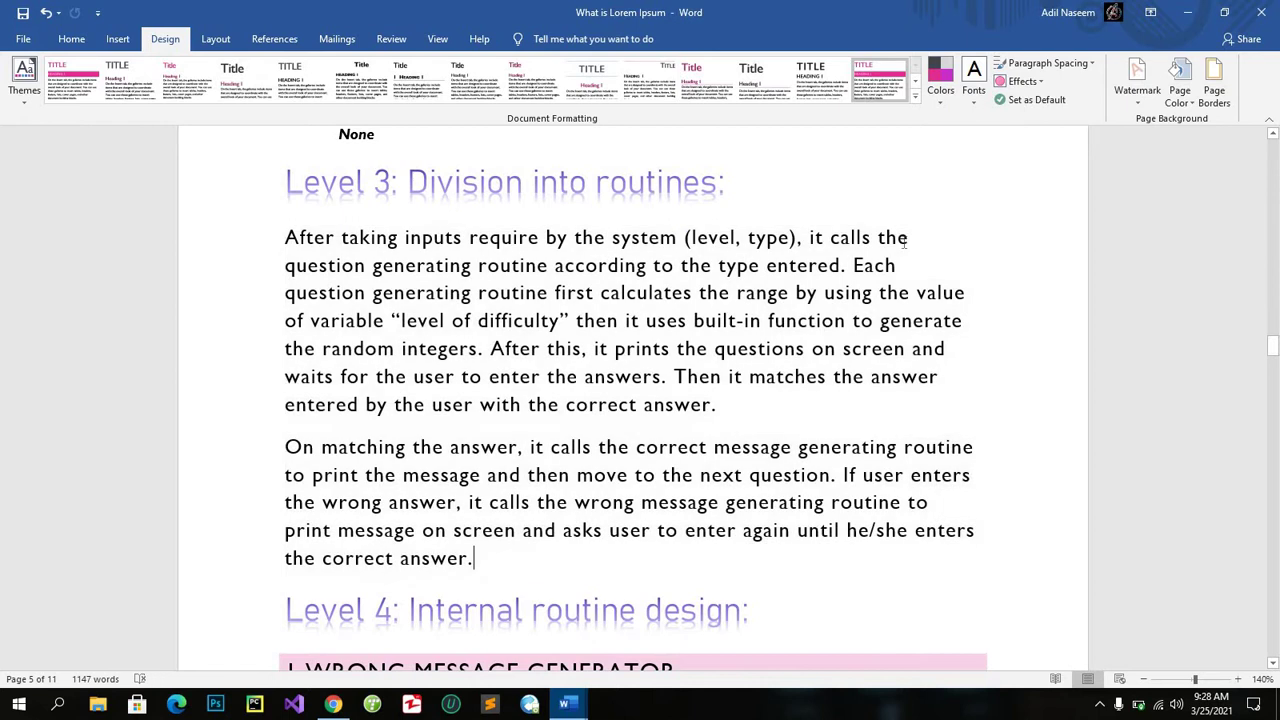
left_click(1093, 64)
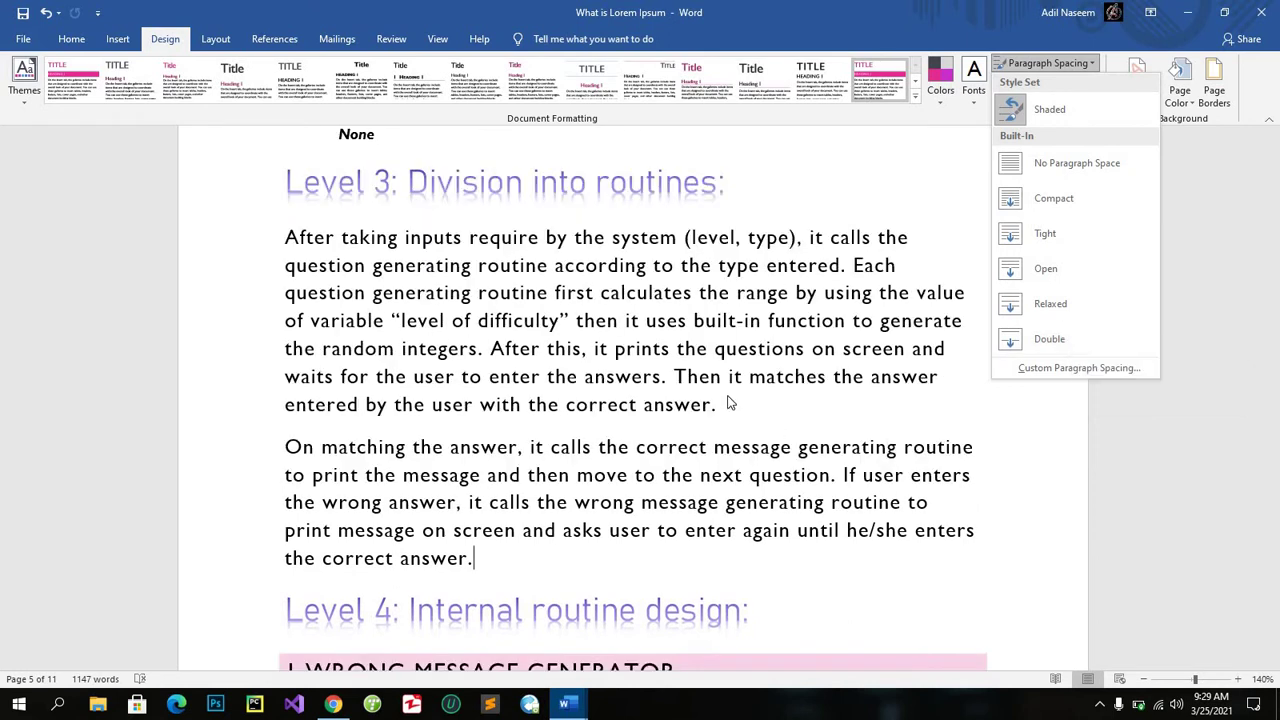
left_click(722, 393)
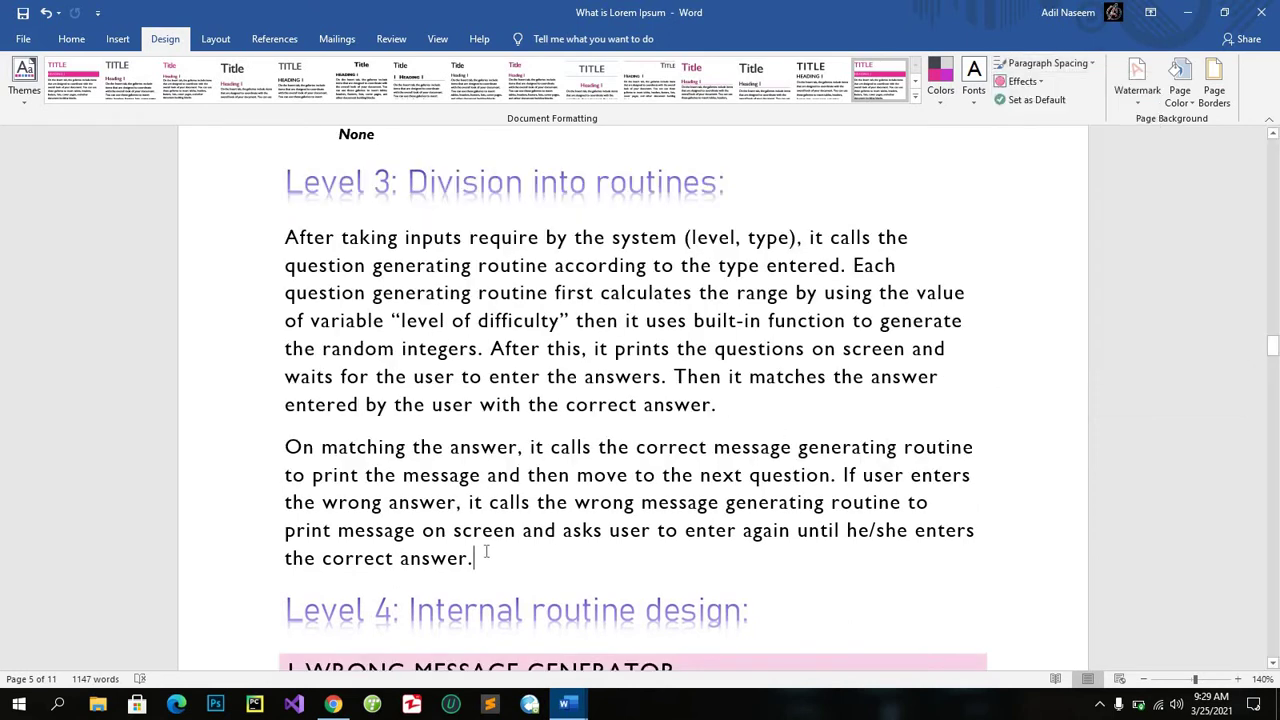
Choose Glossy from the theme Effects gallery.
left_click(1038, 84)
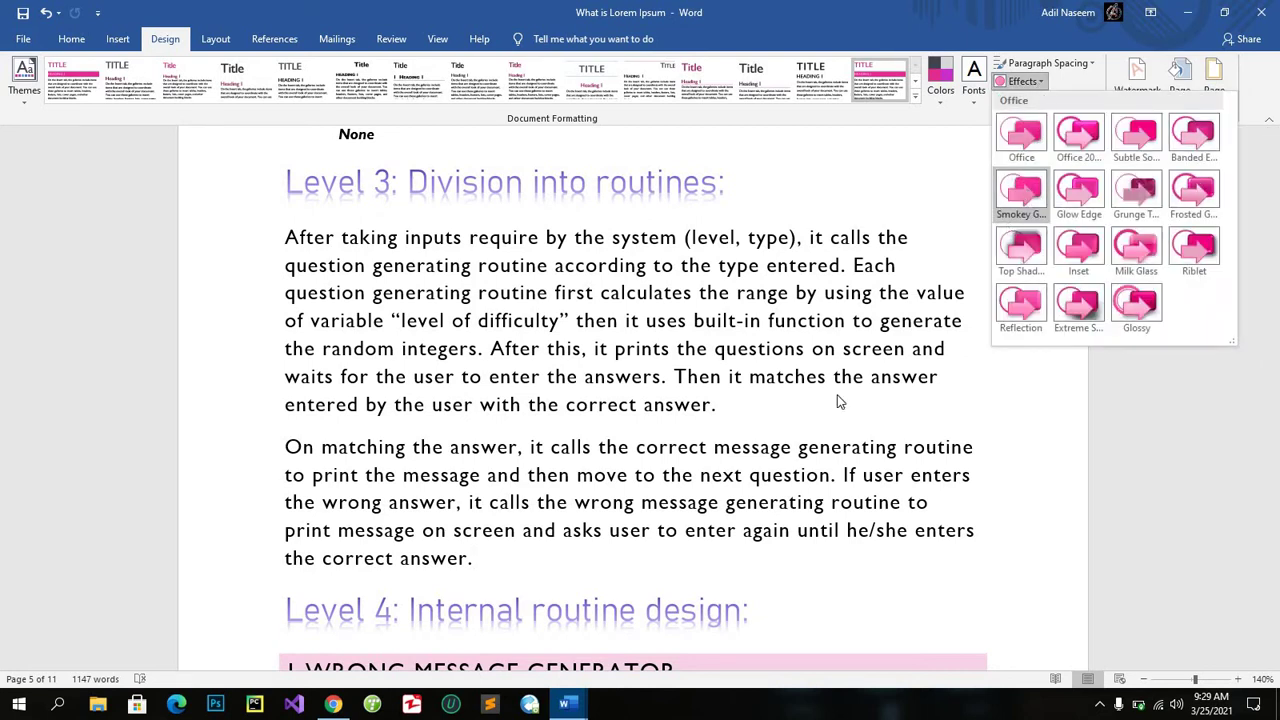
left_click(481, 560)
left_click_drag(481, 560, 265, 409)
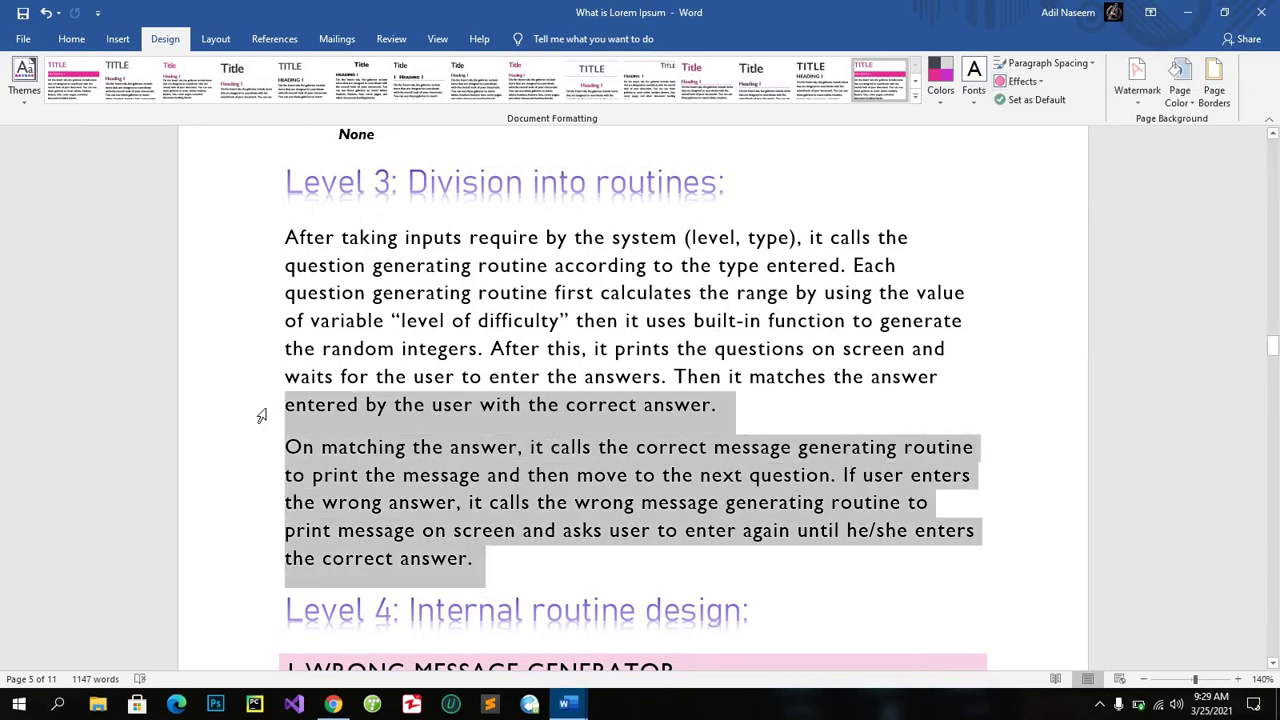
left_click(1040, 84)
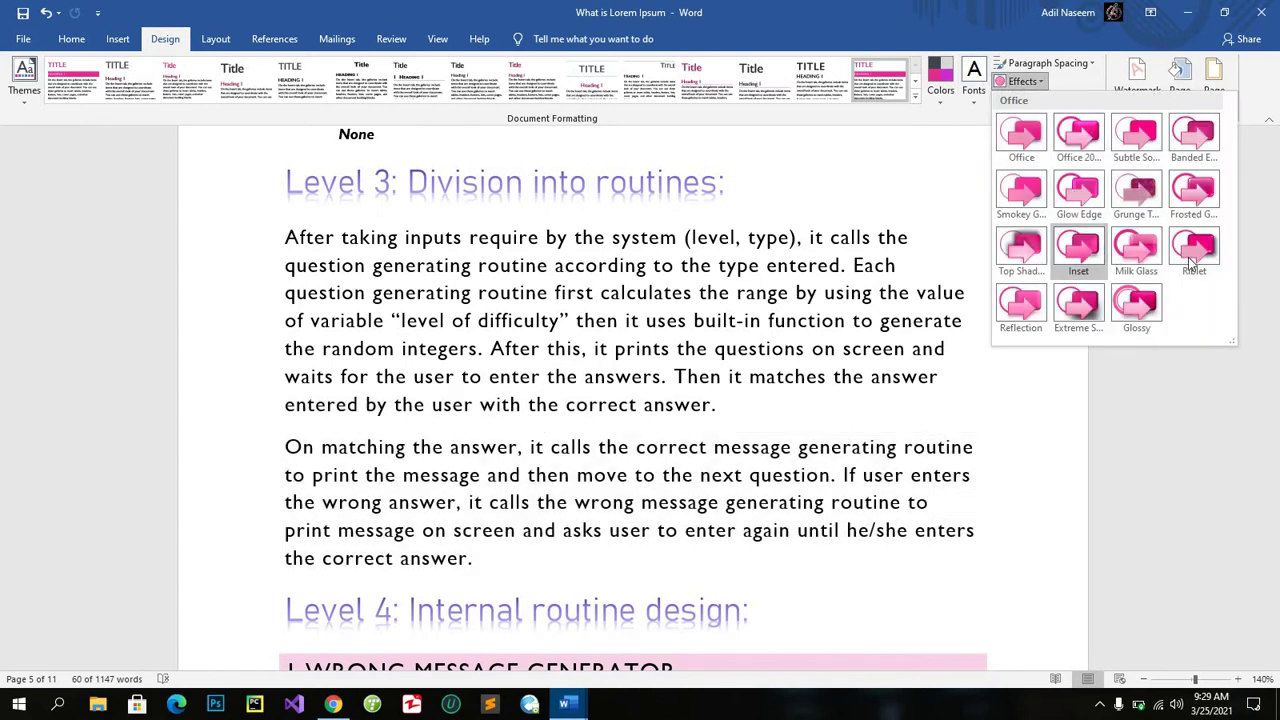
left_click(1153, 310)
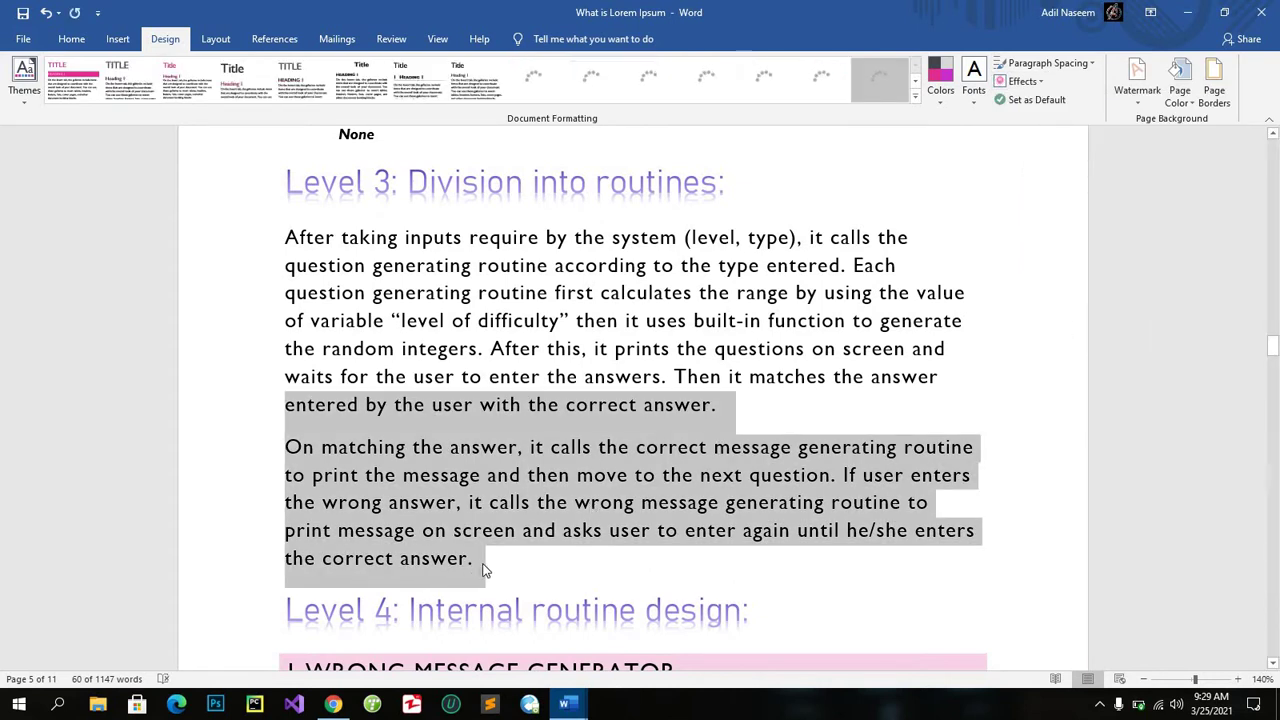
left_click_drag(482, 566, 286, 447)
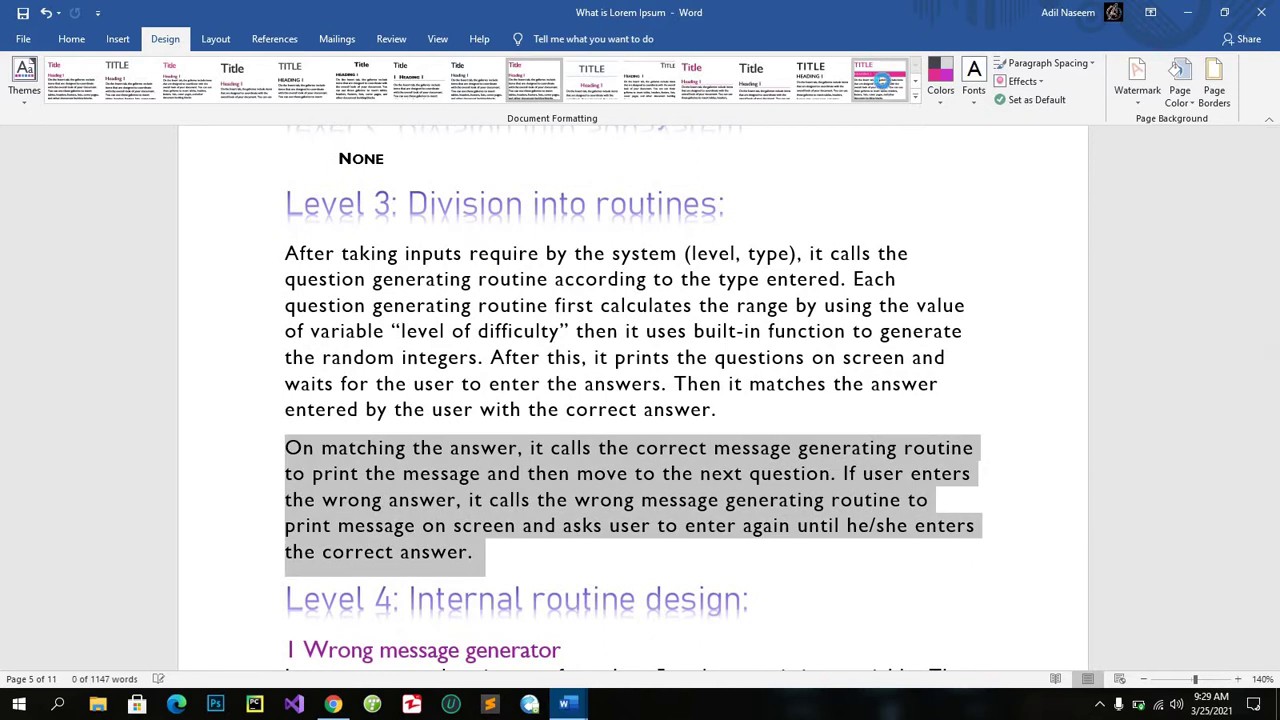
left_click(882, 82)
left_click(554, 563)
scroll(552, 565, "down", 1)
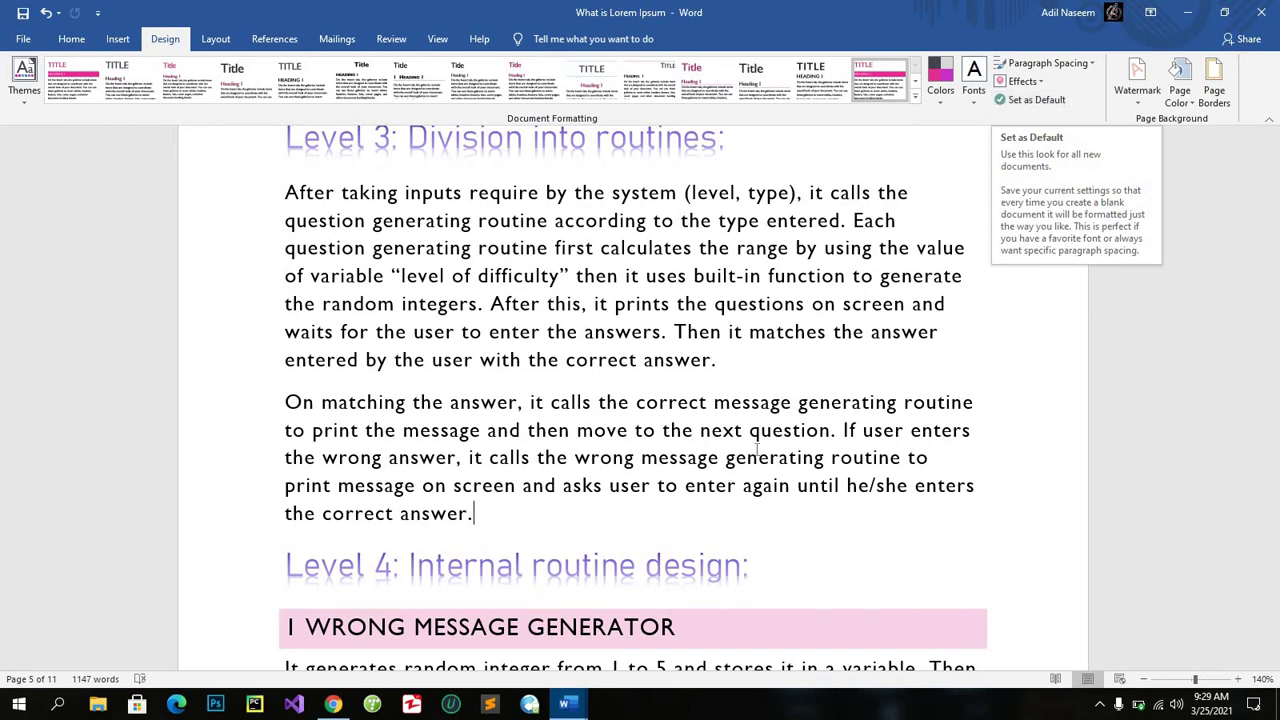
scroll(505, 518, "down", 3)
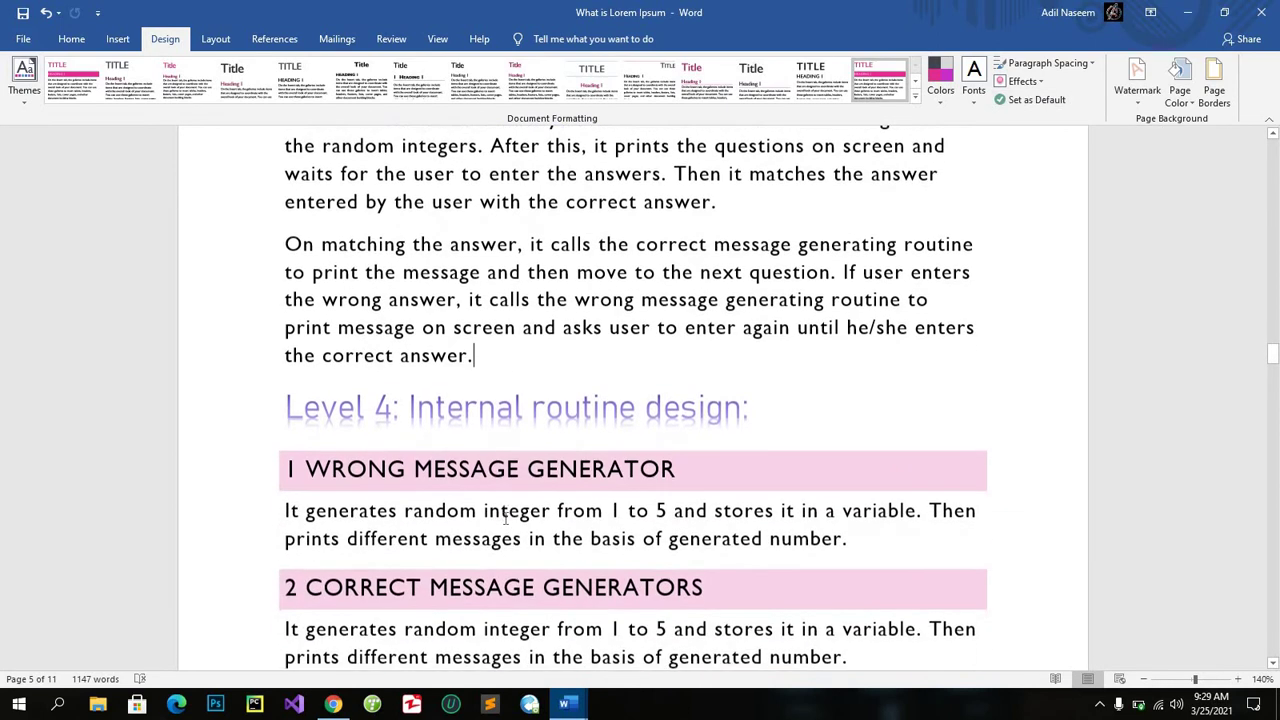
scroll(290, 500, "down", 2)
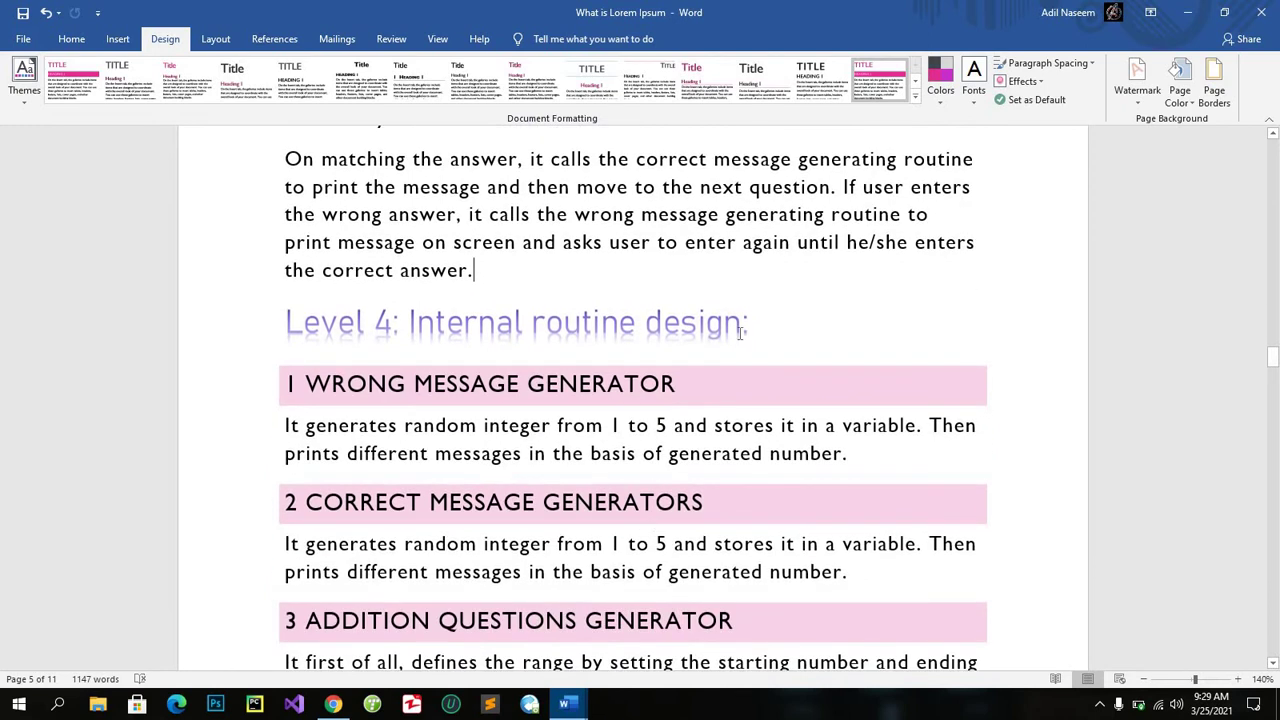
left_click_drag(750, 322, 282, 322)
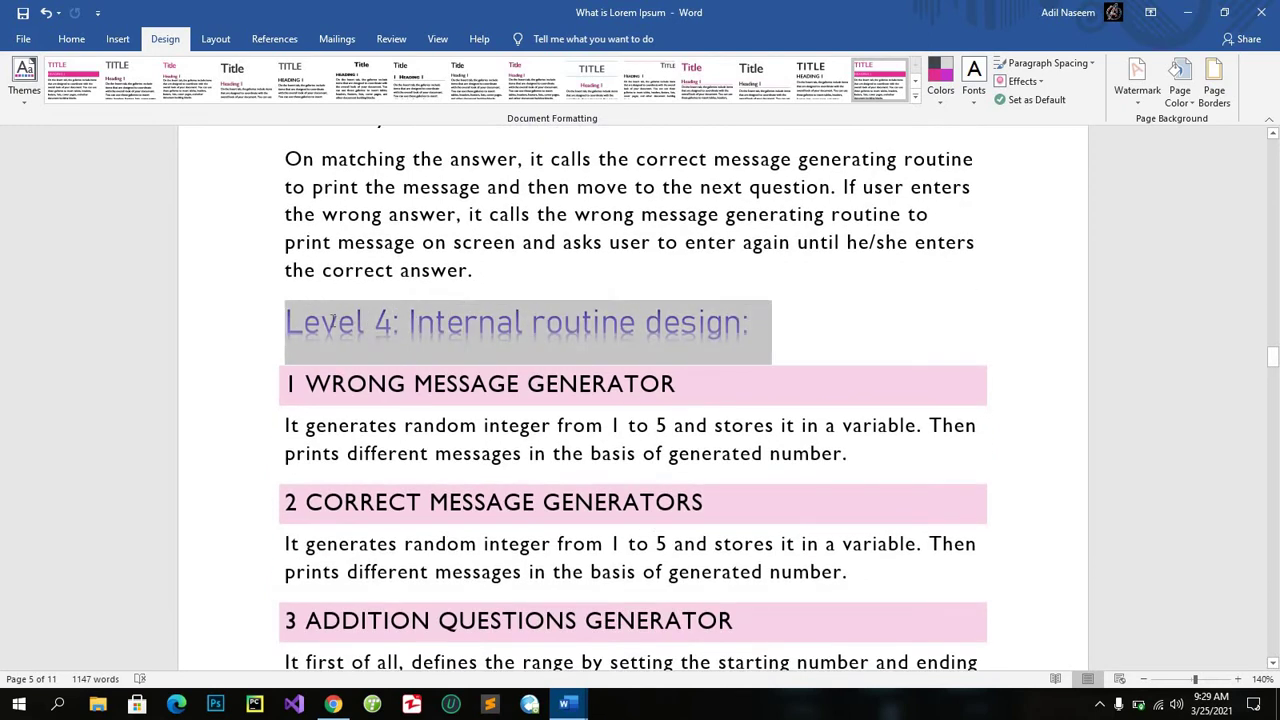
left_click(701, 447)
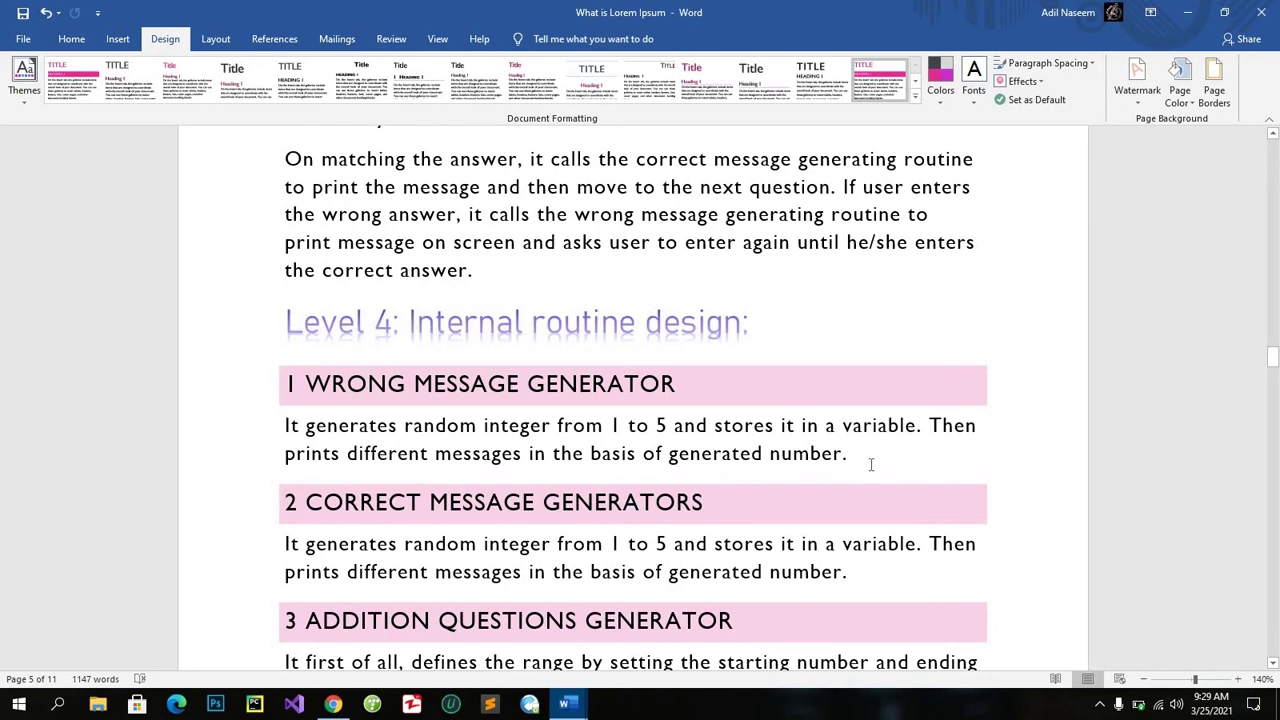
left_click_drag(872, 463, 375, 428)
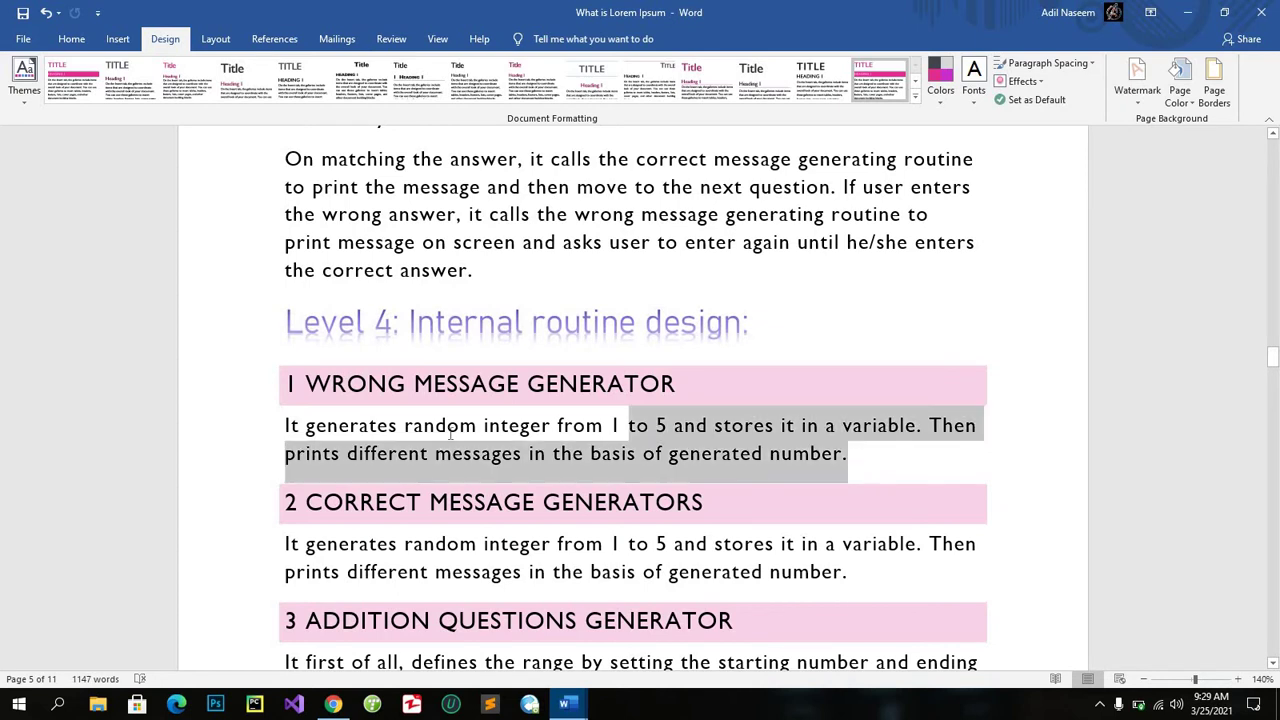
left_click(856, 453)
scroll(858, 452, "up", 2)
scroll(858, 452, "up", 1)
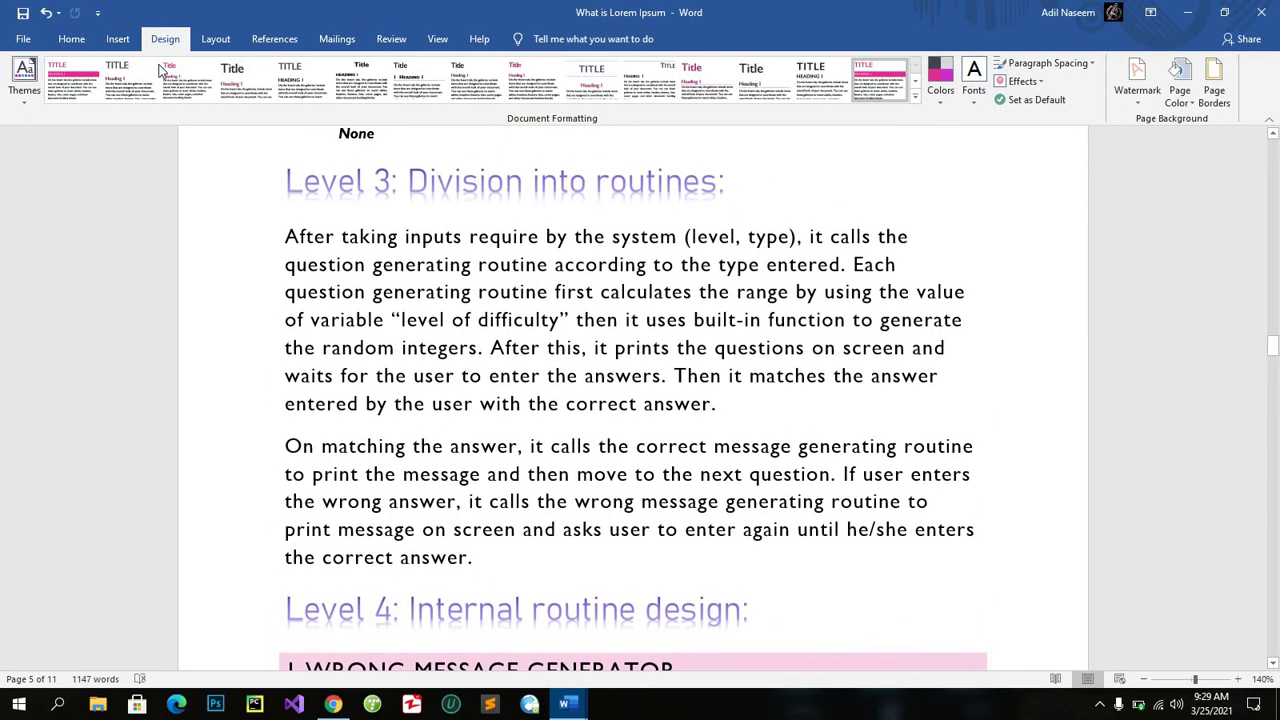
scroll(740, 325, "up", 1)
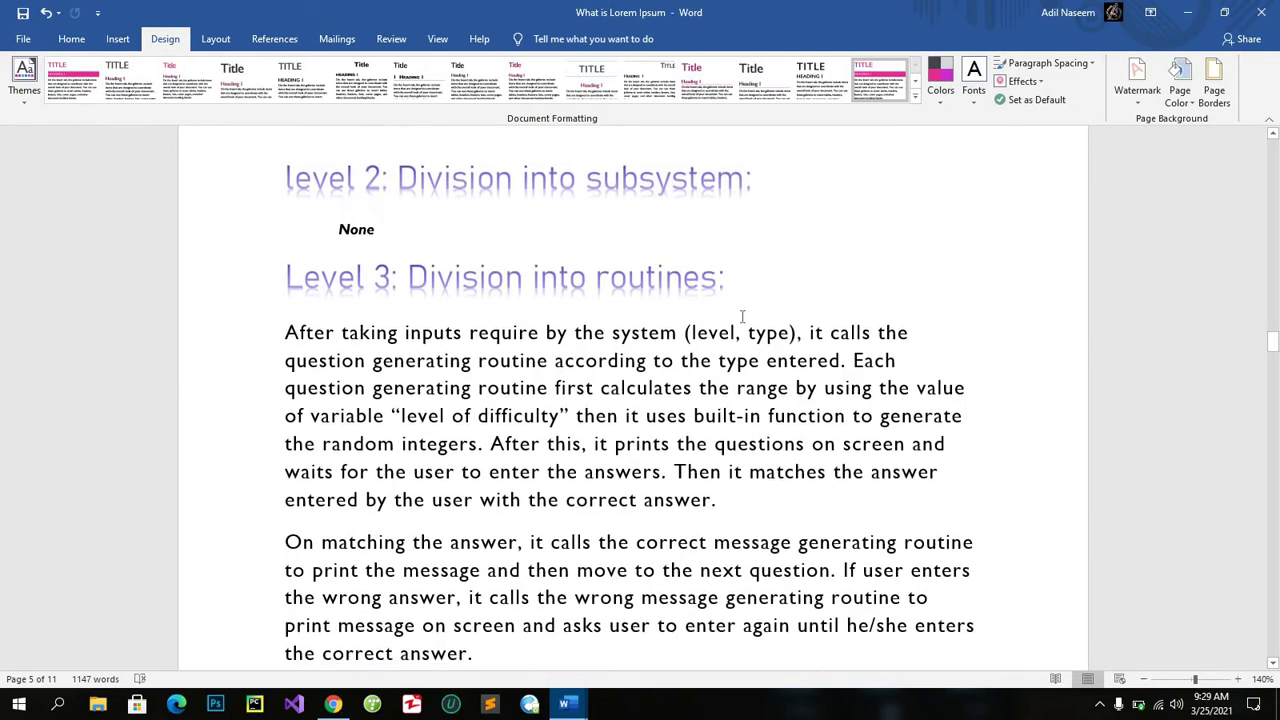
Confirm the current styles and theme as default, then undo a stray paragraph change.
left_click(1030, 100)
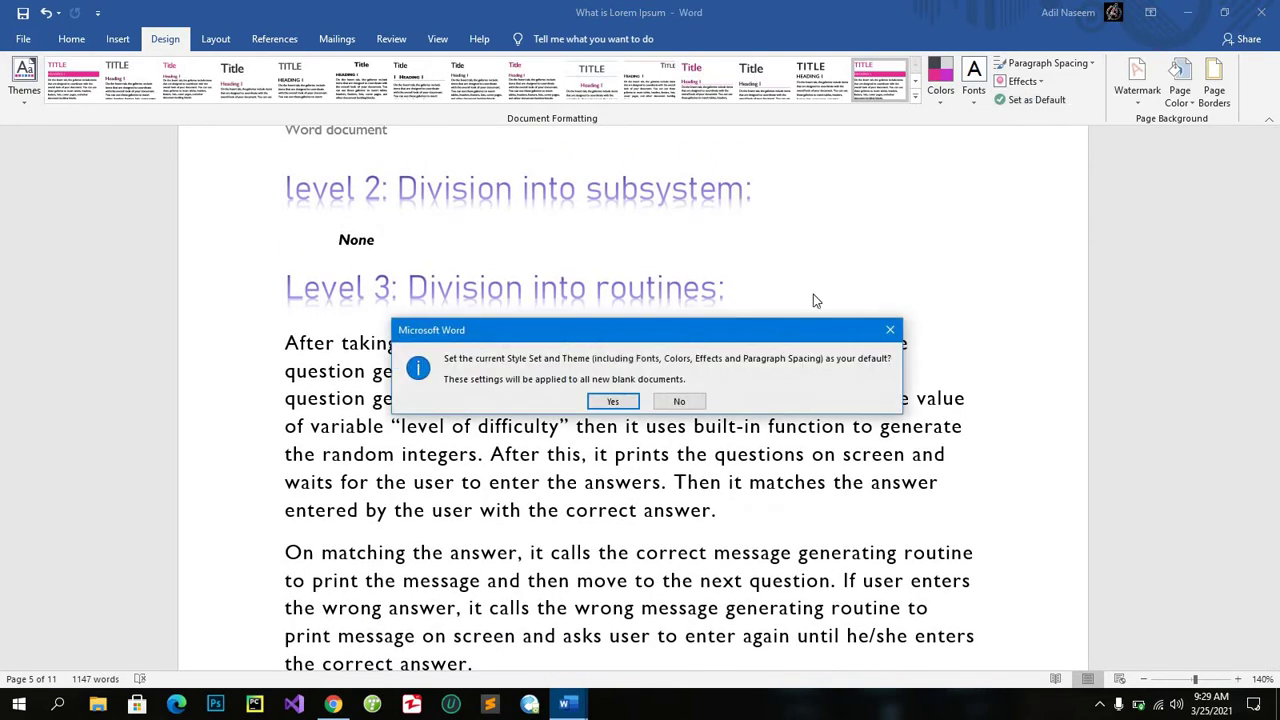
left_click(613, 401)
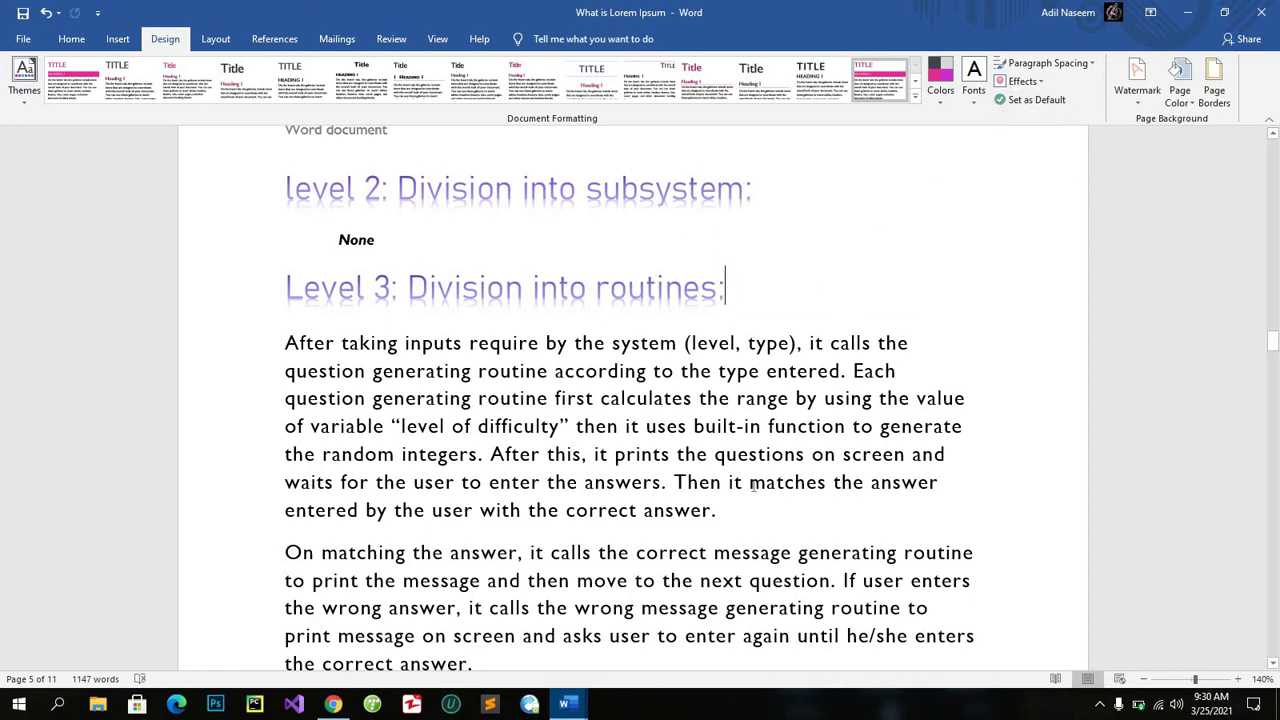
left_click_drag(733, 515, 276, 332)
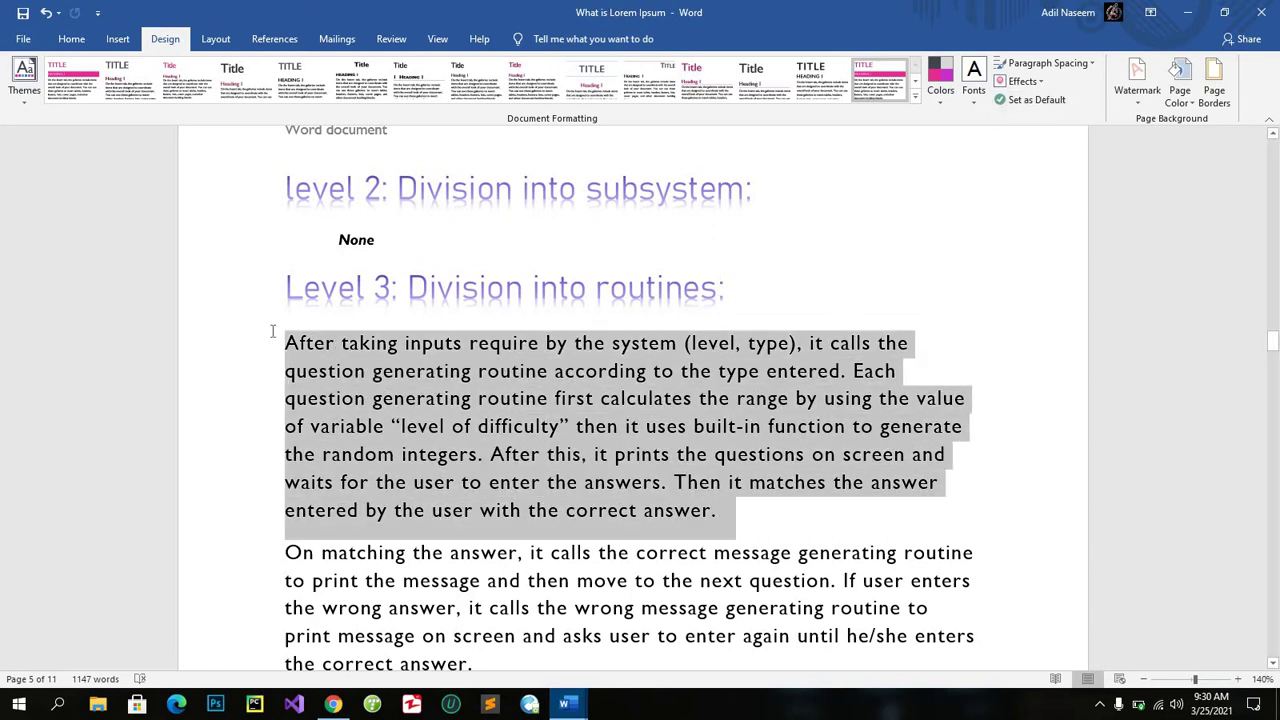
left_click(762, 543)
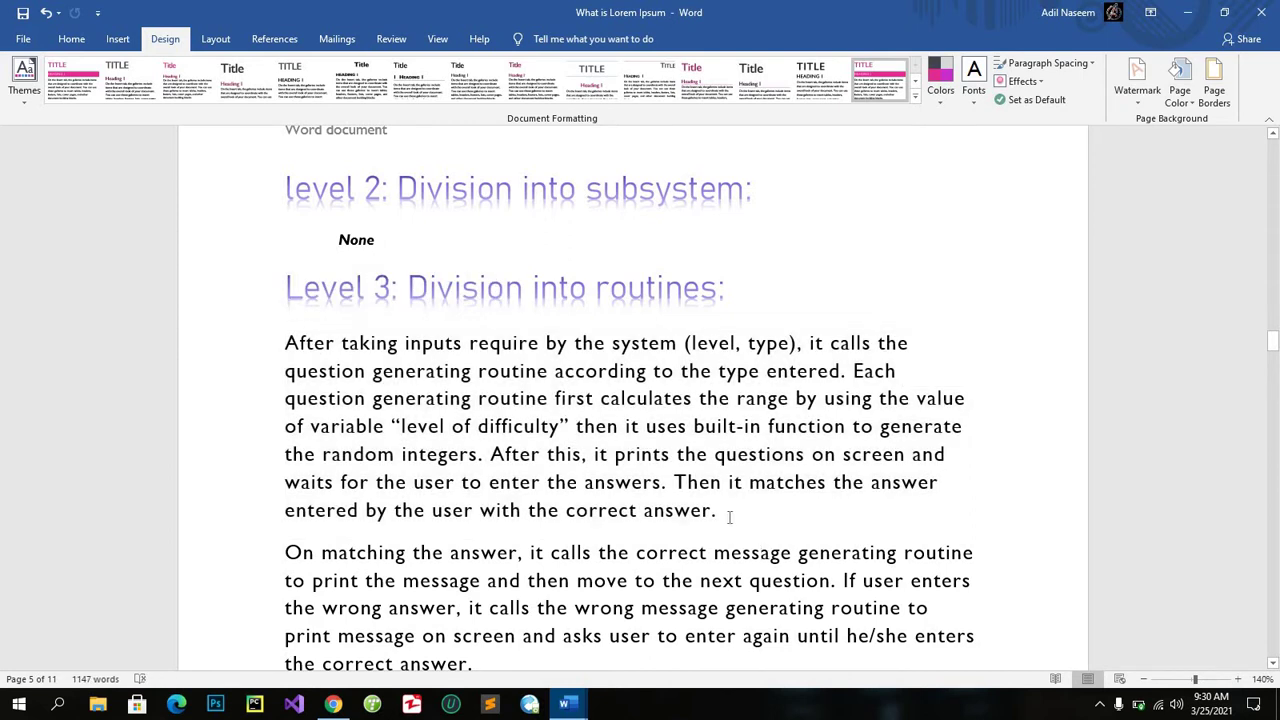
key("BackSpace")
scroll(740, 508, "down", 6)
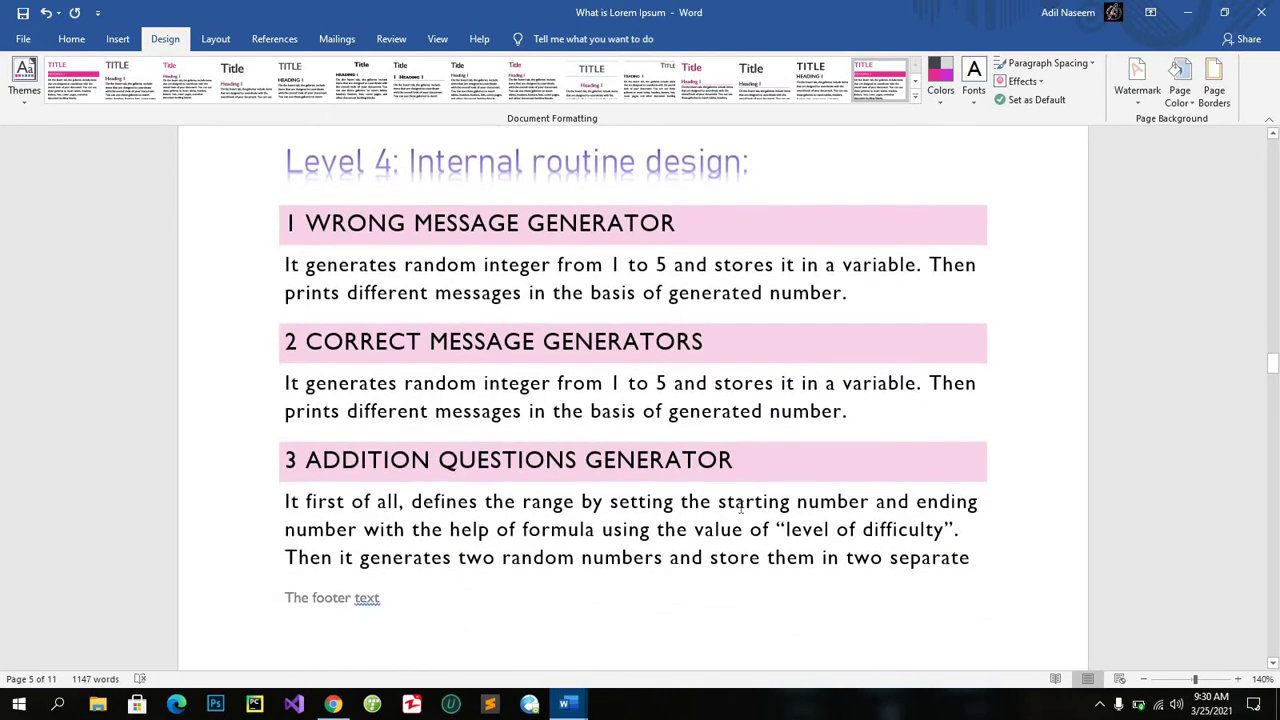
scroll(880, 256, "up", 2)
scroll(880, 256, "up", 3)
Apply the DO NOT COPY watermark and scroll through the pages to verify it.
left_click(1138, 95)
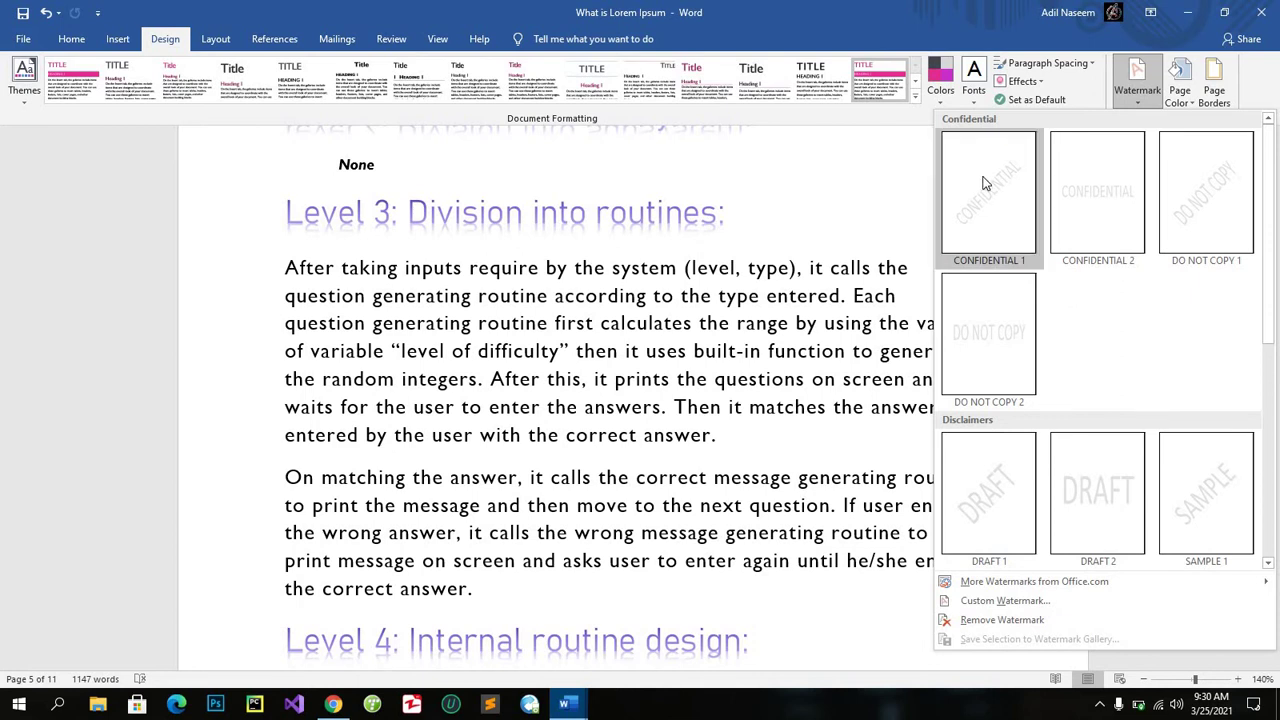
left_click(983, 356)
scroll(897, 455, "down", 2)
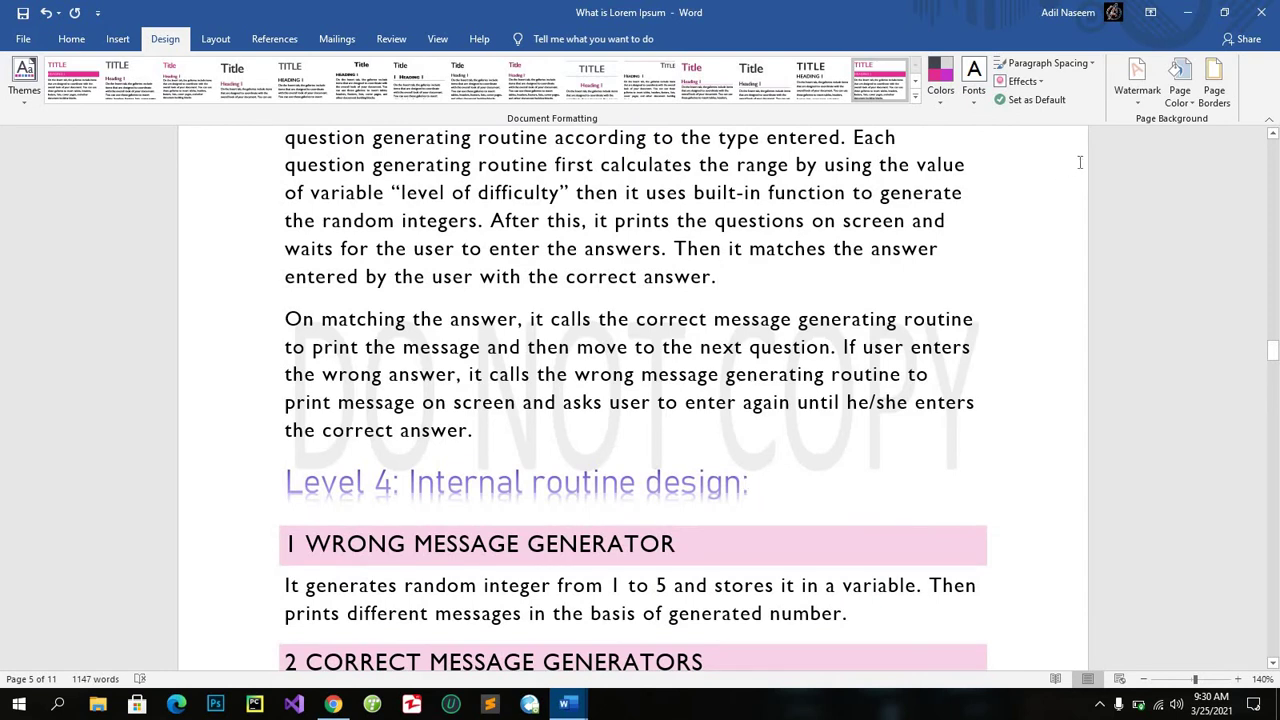
scroll(844, 485, "down", 10)
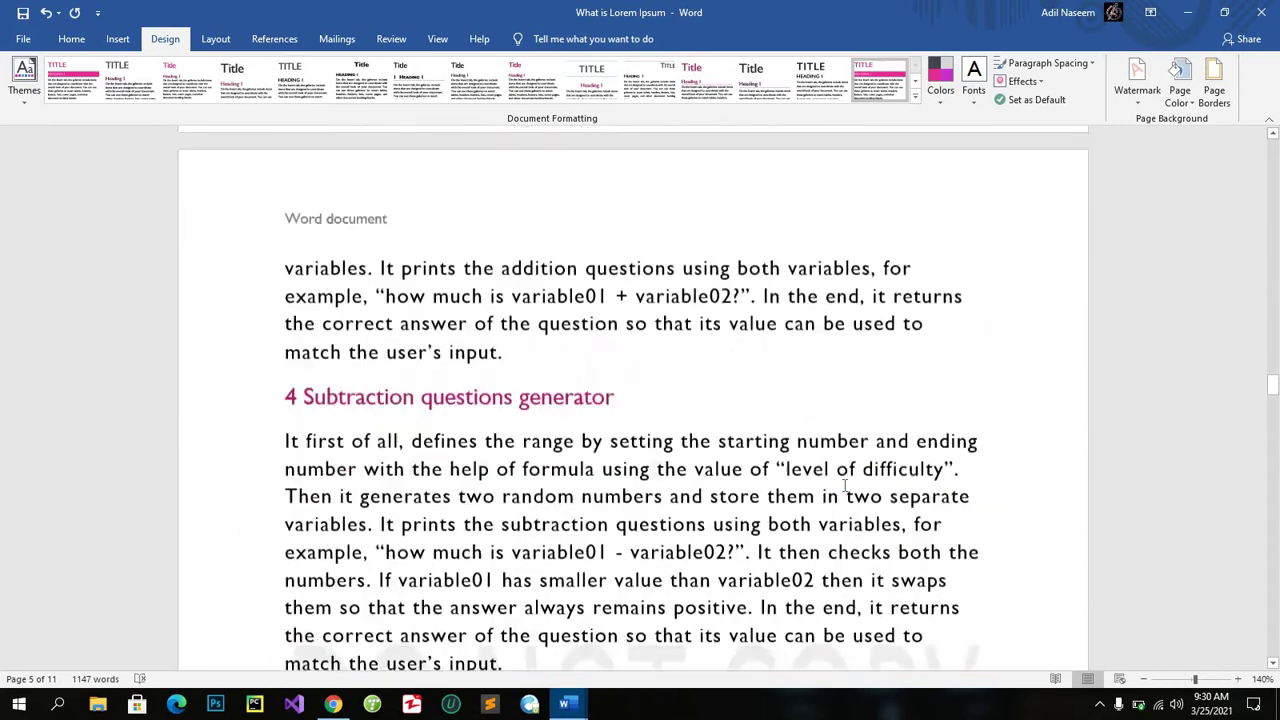
scroll(844, 485, "down", 10)
scroll(844, 485, "down", 10)
scroll(844, 485, "down", 10)
scroll(844, 485, "up", 10)
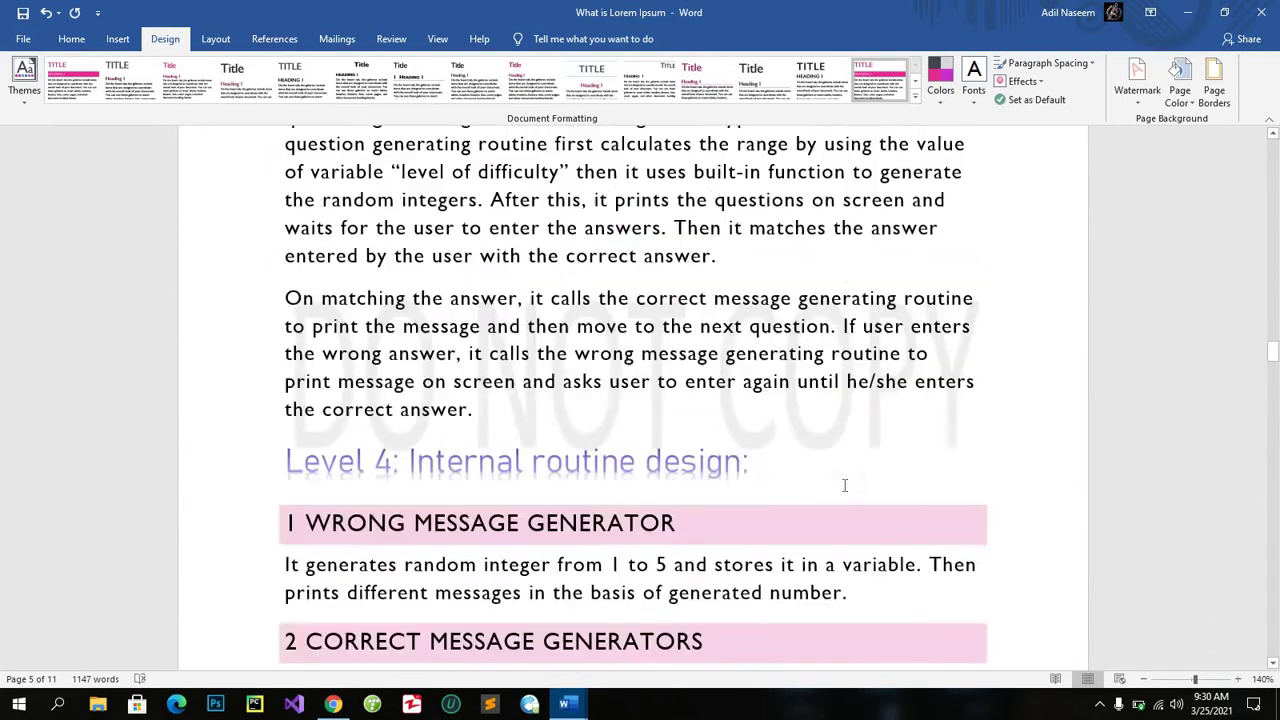
scroll(844, 487, "down", 4)
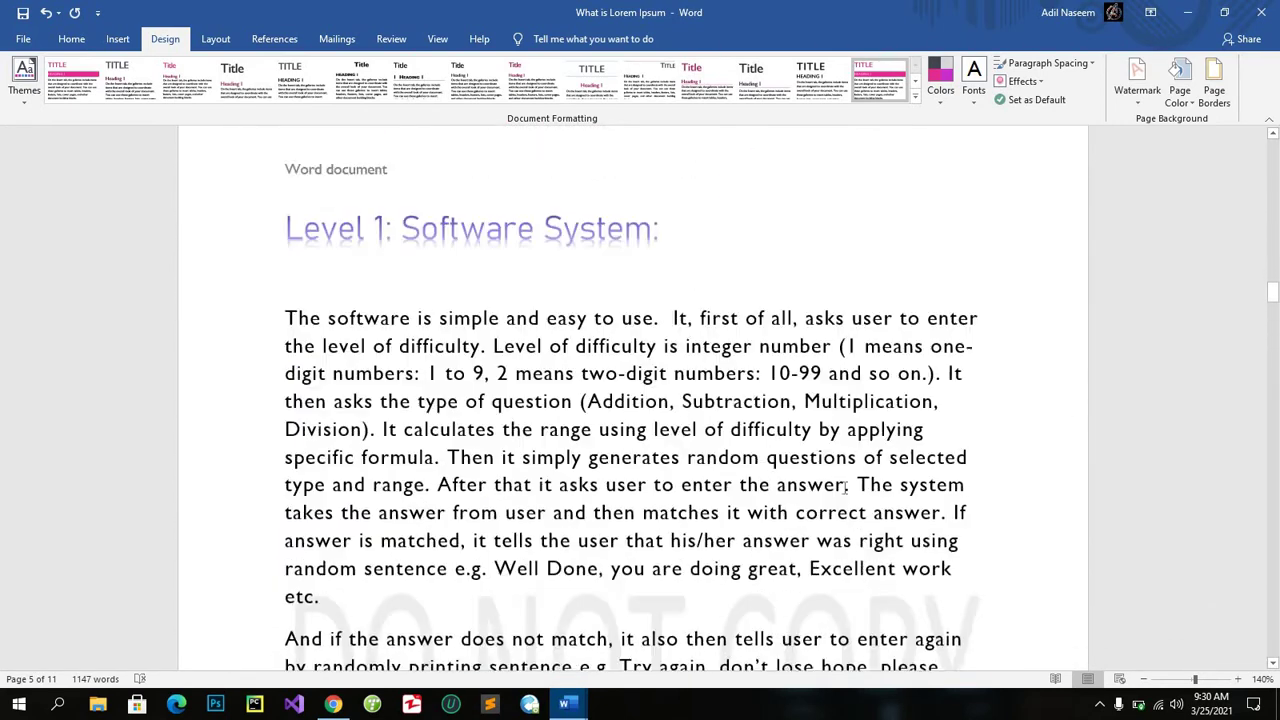
scroll(844, 487, "down", 2)
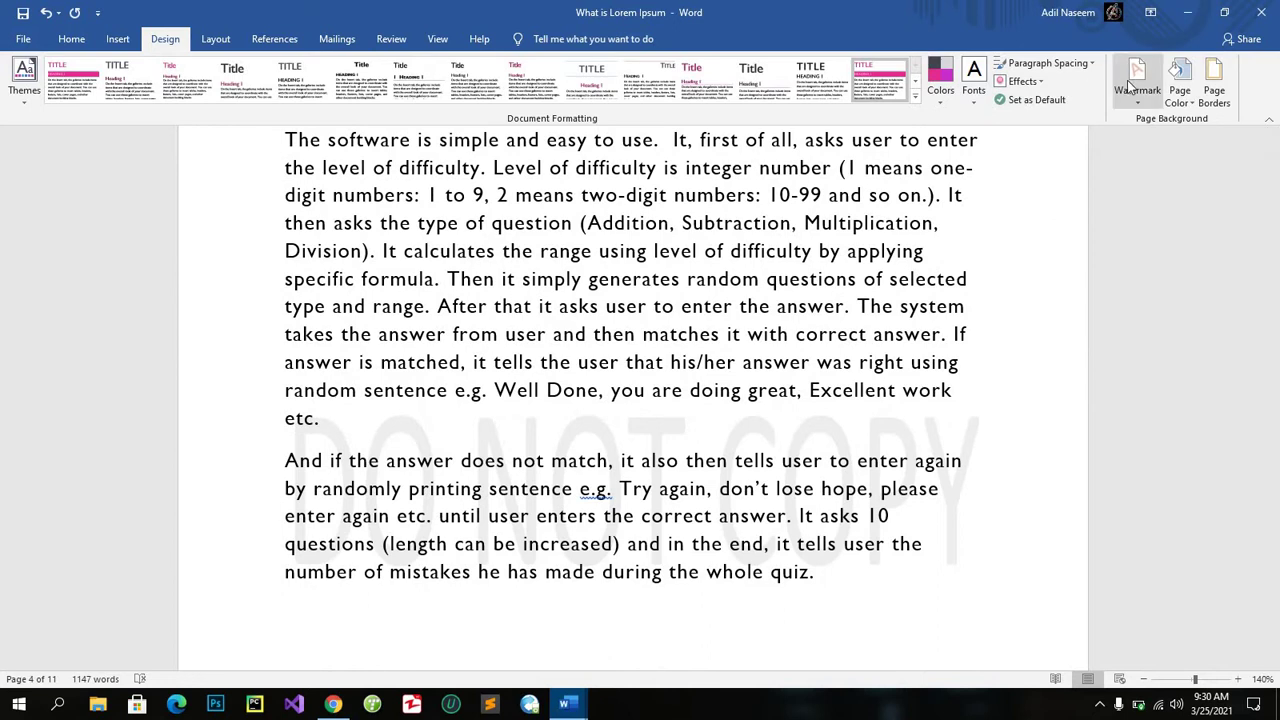
Remove the DO NOT COPY watermark and open the Custom Watermark settings.
left_click(1130, 80)
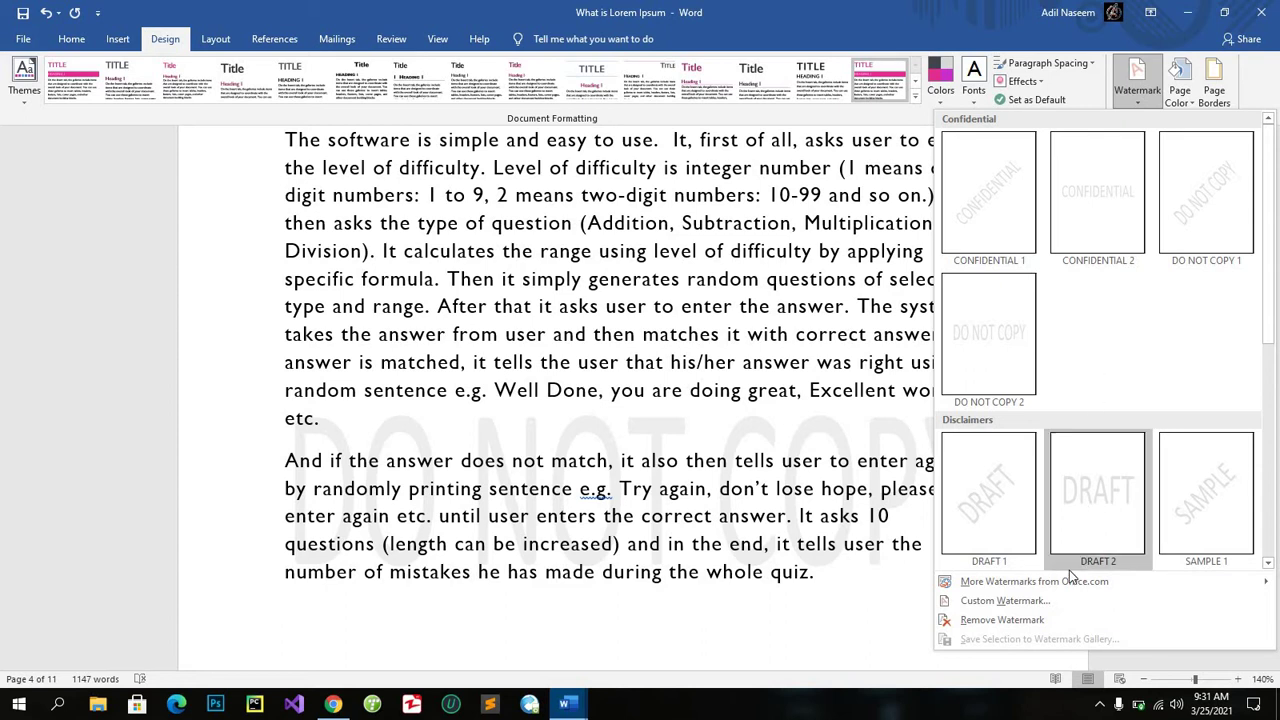
left_click(1033, 614)
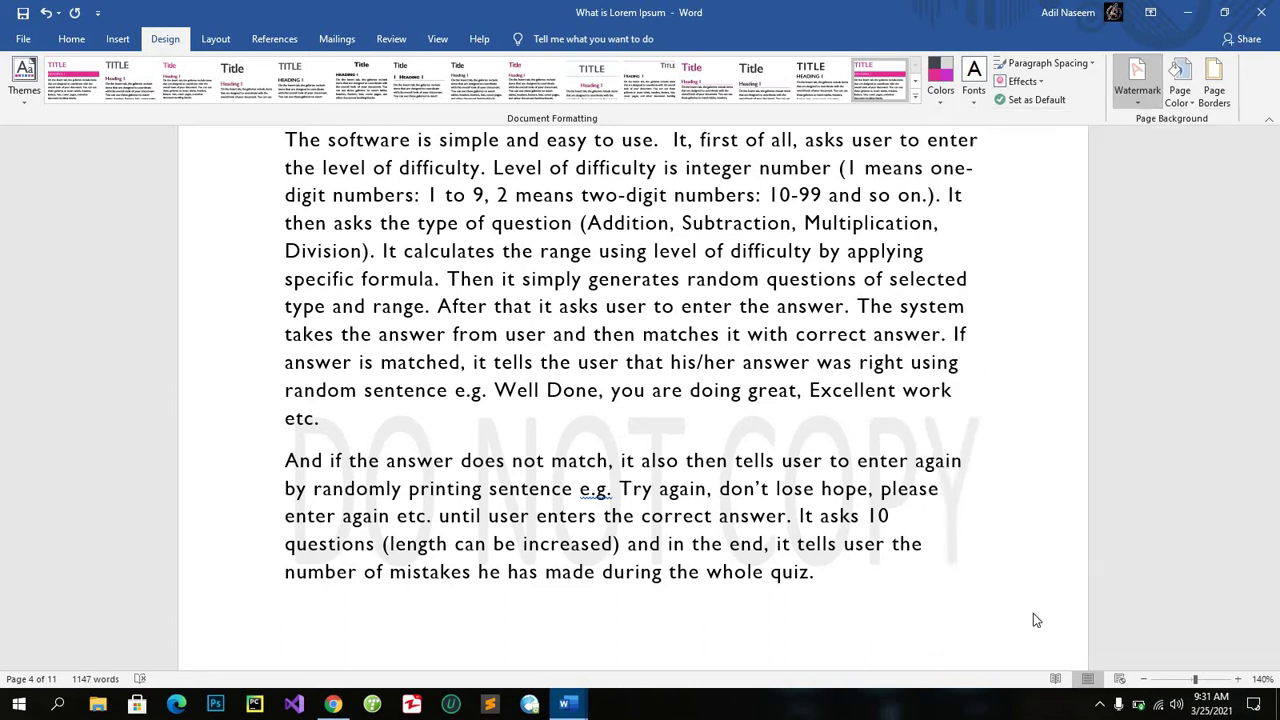
left_click(1118, 95)
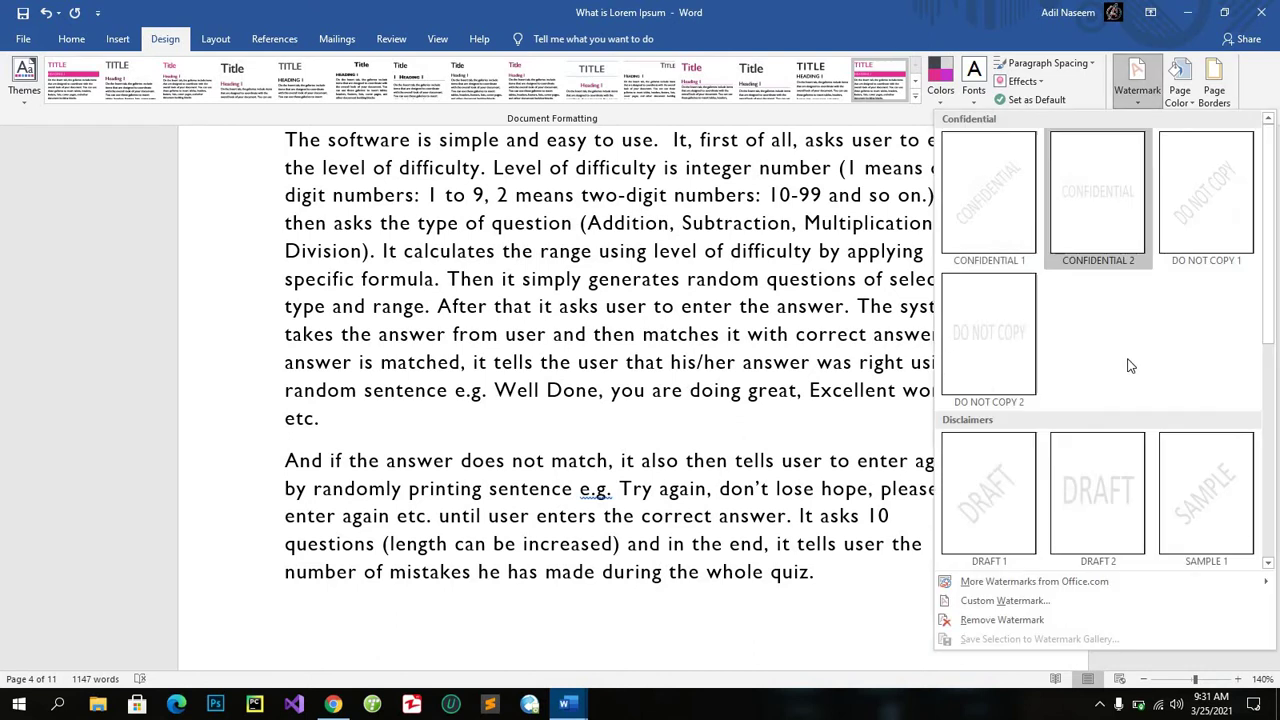
left_click(1028, 603)
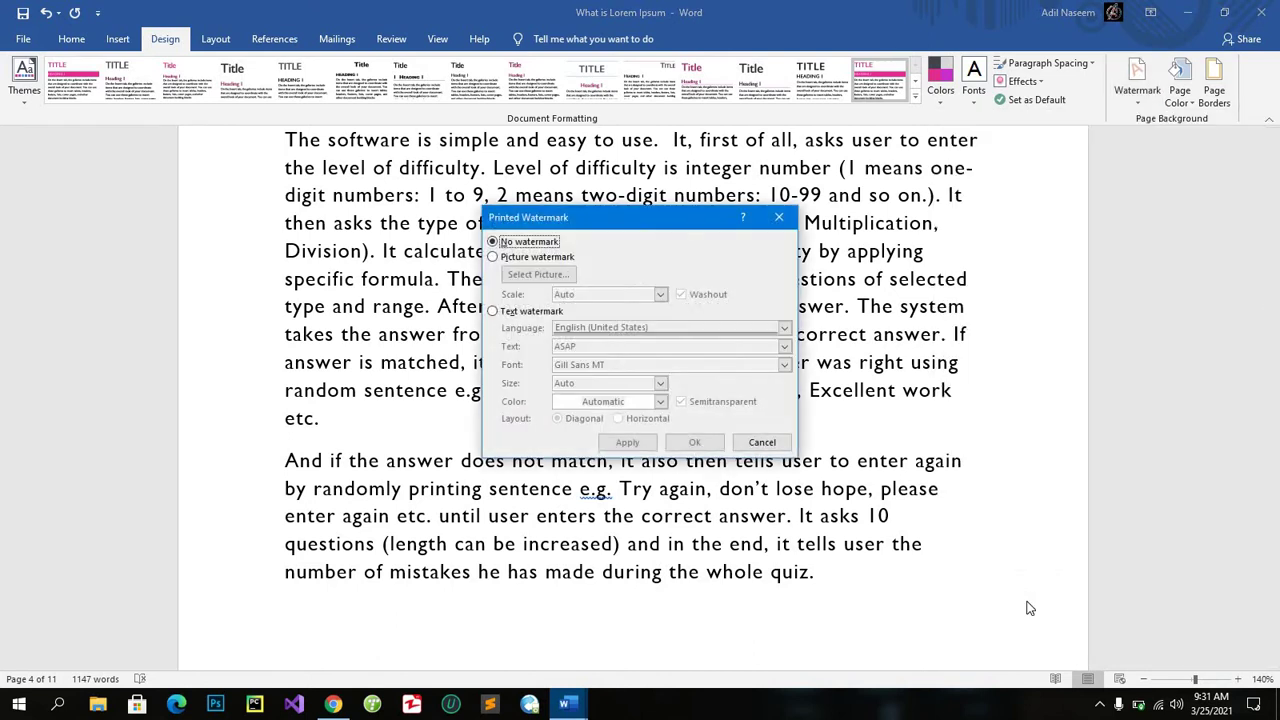
left_click_drag(576, 218, 838, 237)
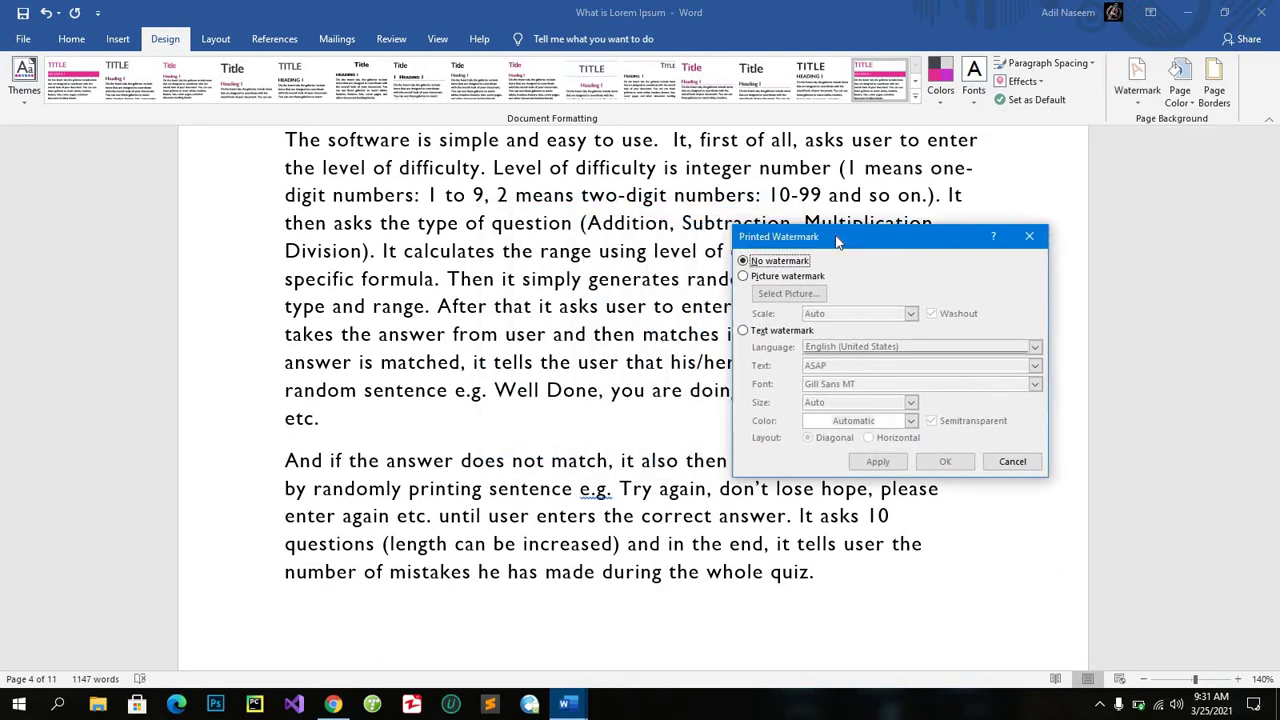
left_click(798, 276)
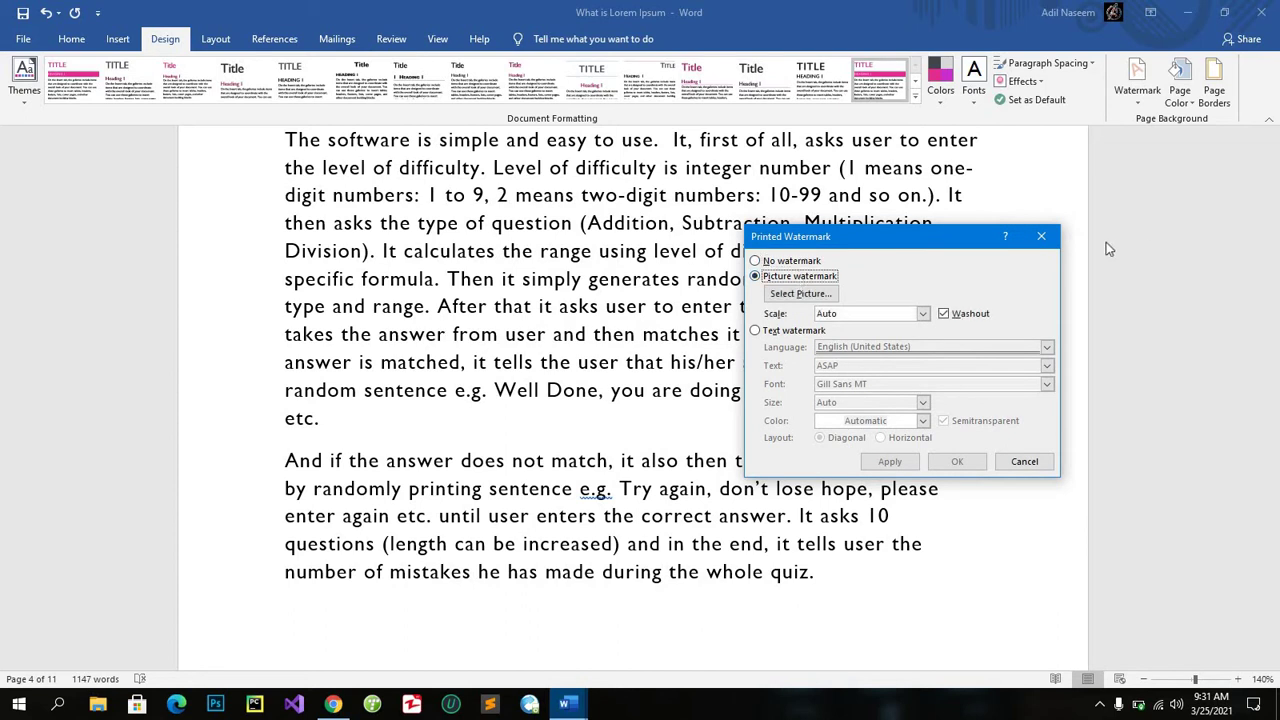
left_click(1046, 240)
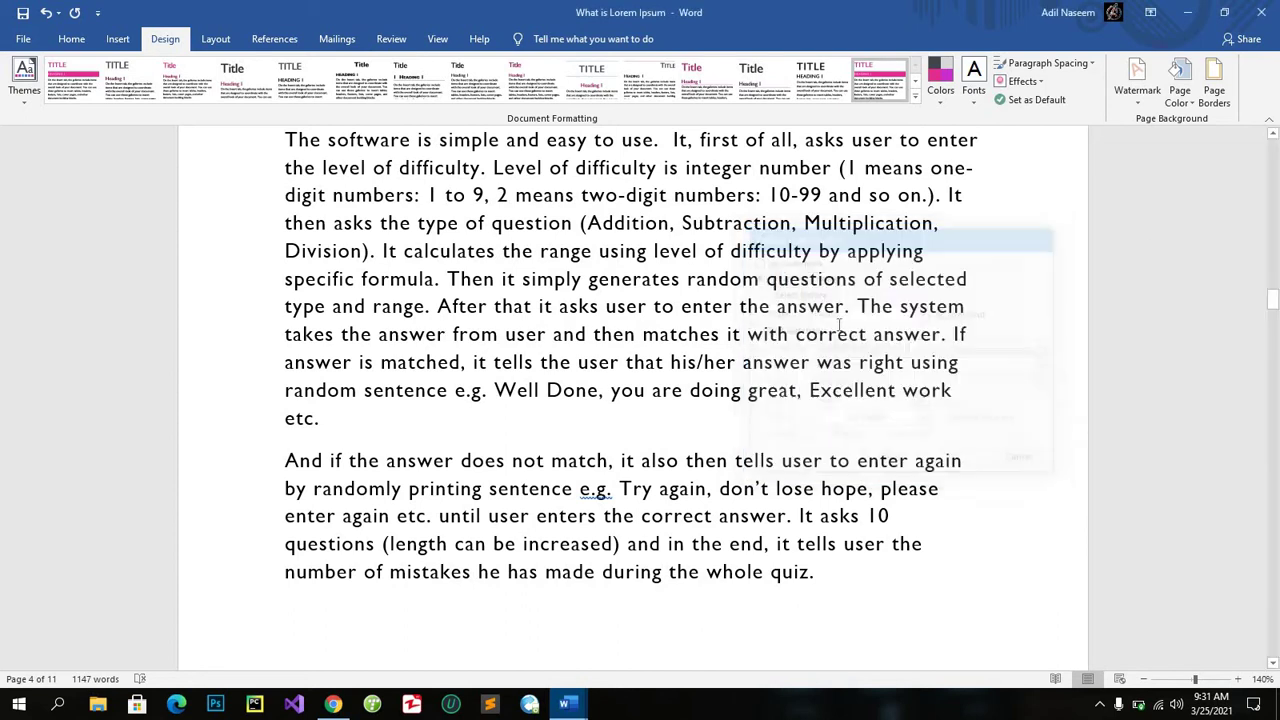
left_click(1136, 90)
left_click(1025, 593)
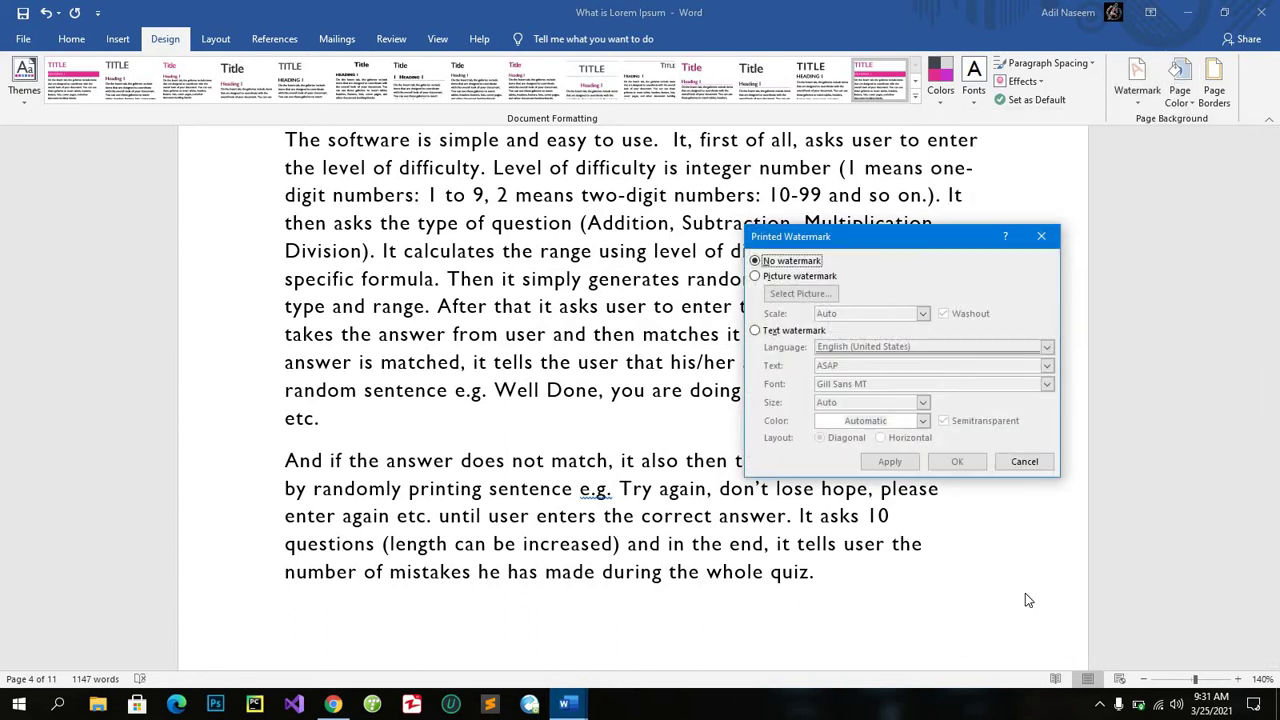
Apply a diagonal text watermark reading 'xyz' with Auto size and English language.
left_click(800, 333)
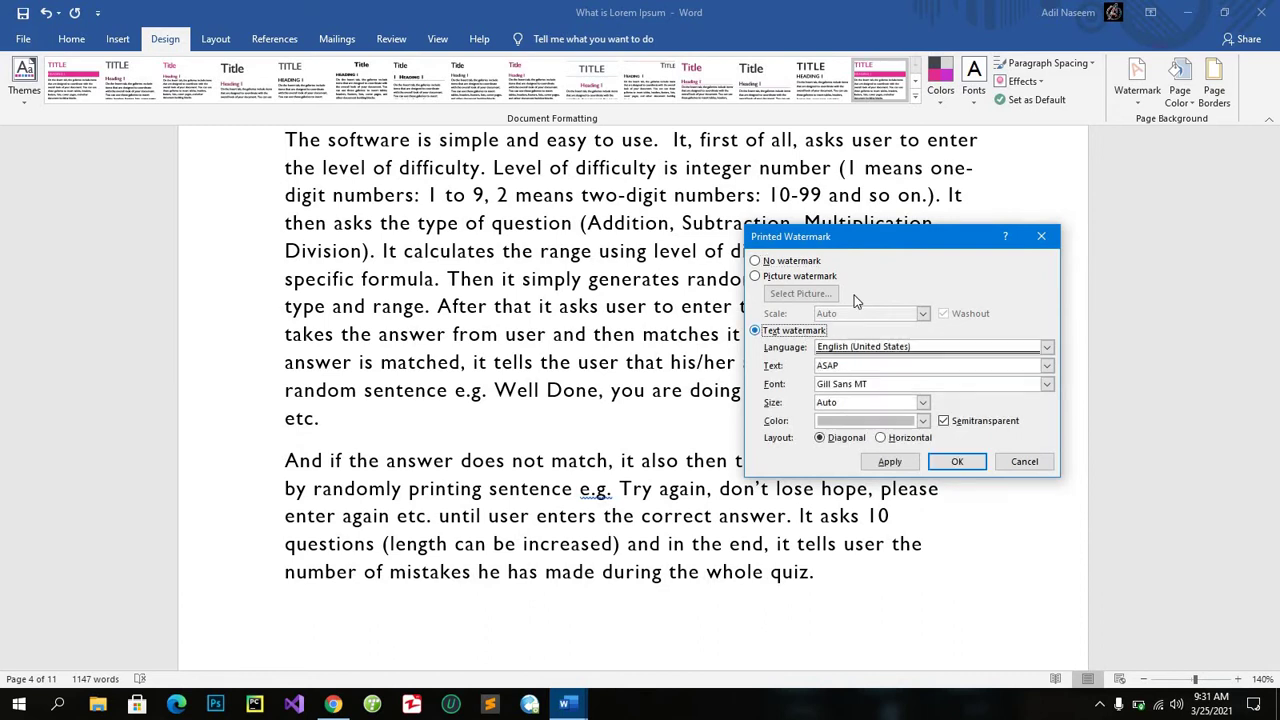
left_click_drag(870, 247, 815, 218)
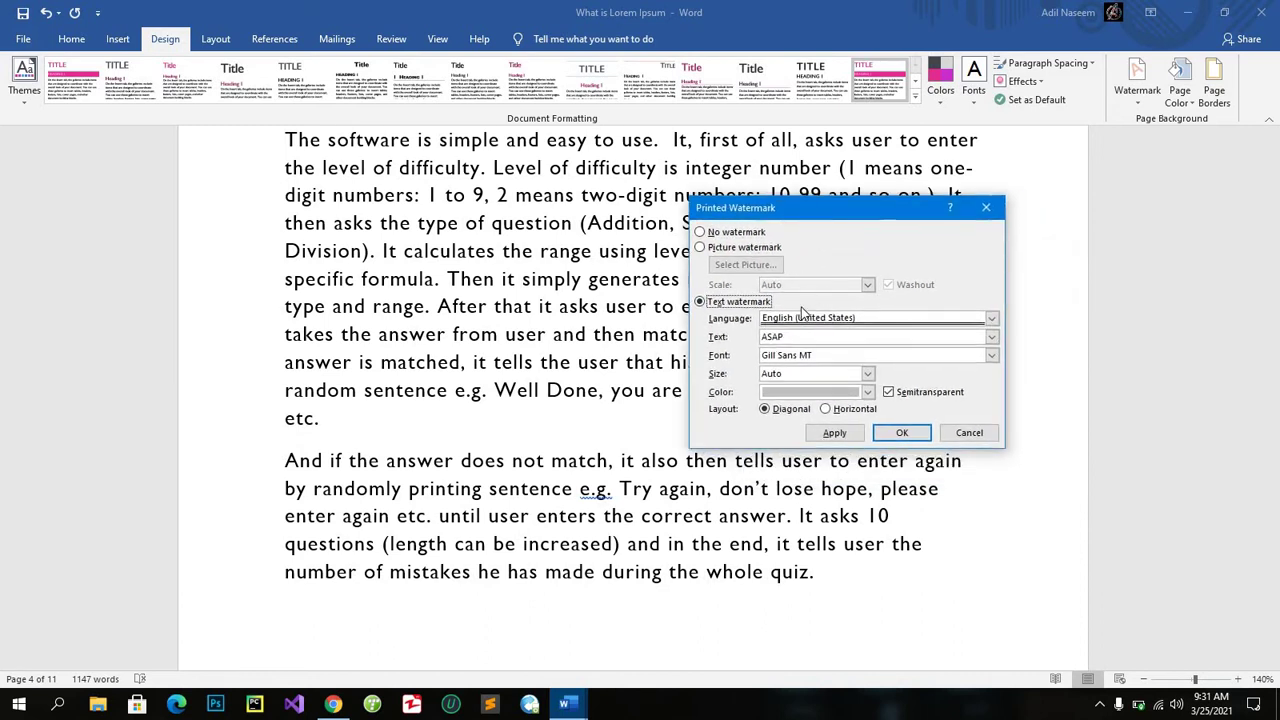
left_click_drag(792, 336, 736, 337)
type("xyz")
left_click(992, 356)
left_click(992, 356)
left_click(991, 318)
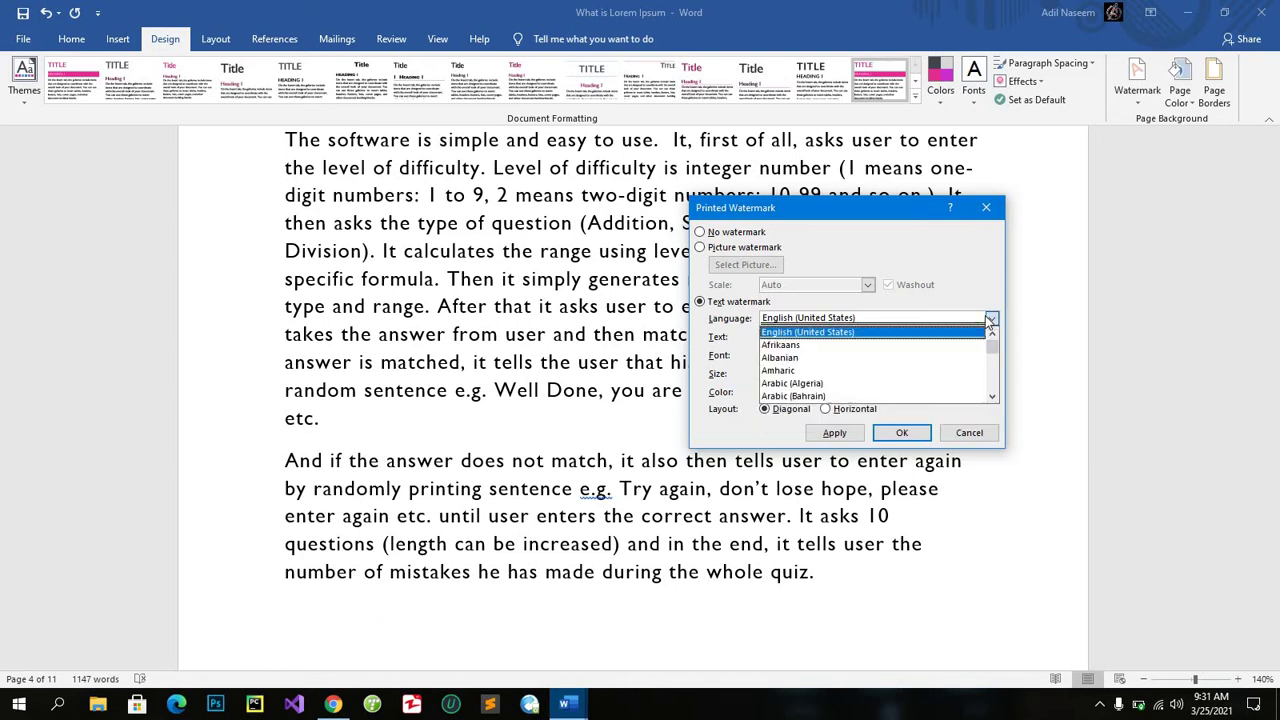
left_click(991, 319)
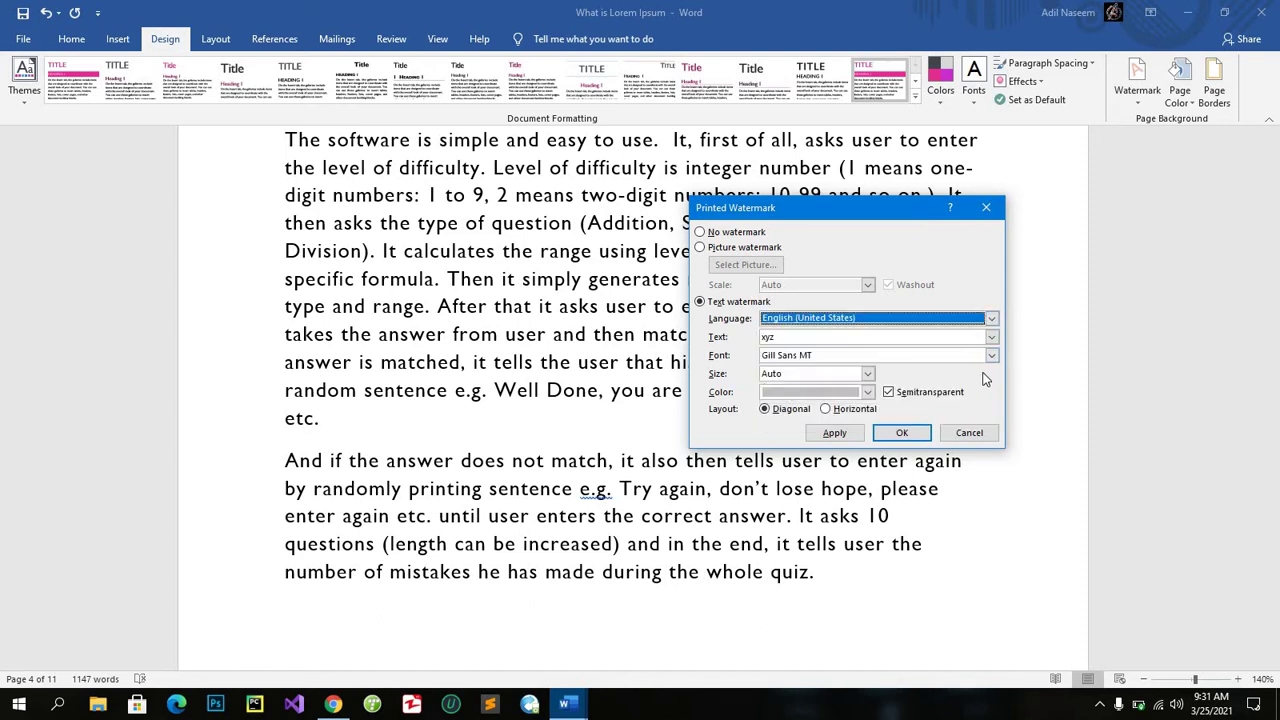
left_click(868, 374)
left_click(868, 374)
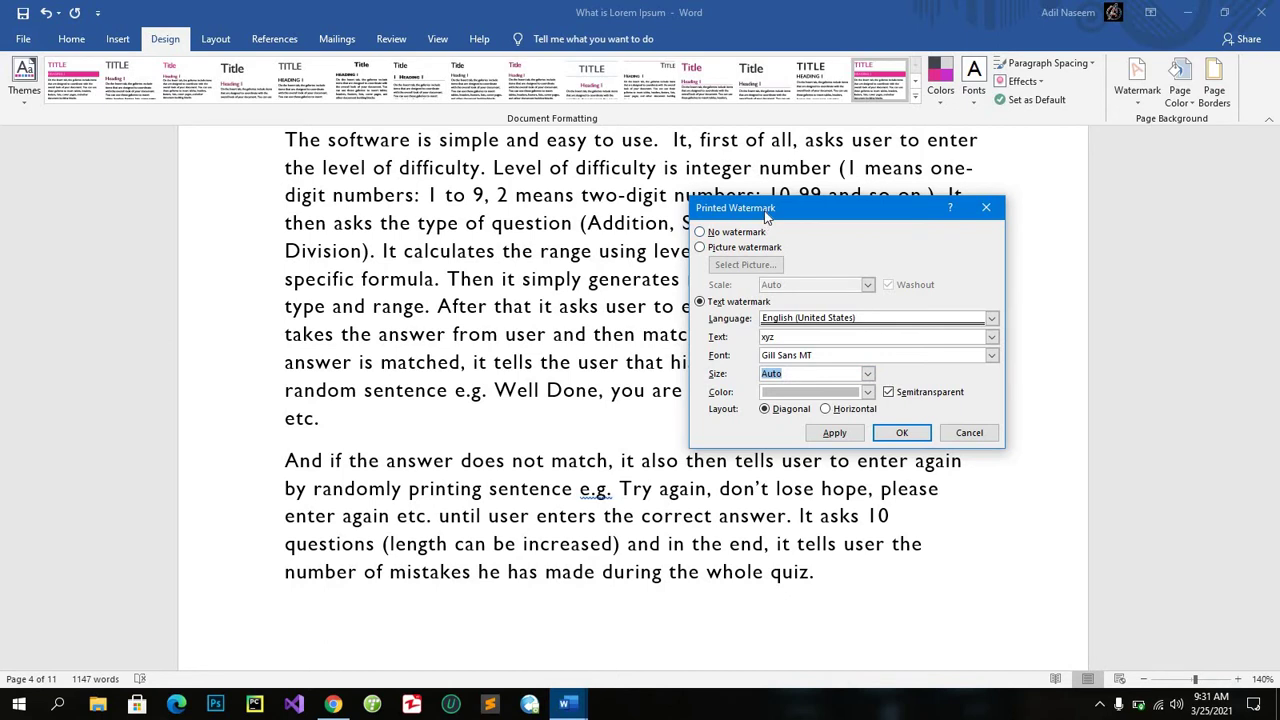
mouse_move(767, 215)
left_mouse_down()
mouse_move(900, 193)
mouse_move(911, 114)
left_mouse_up()
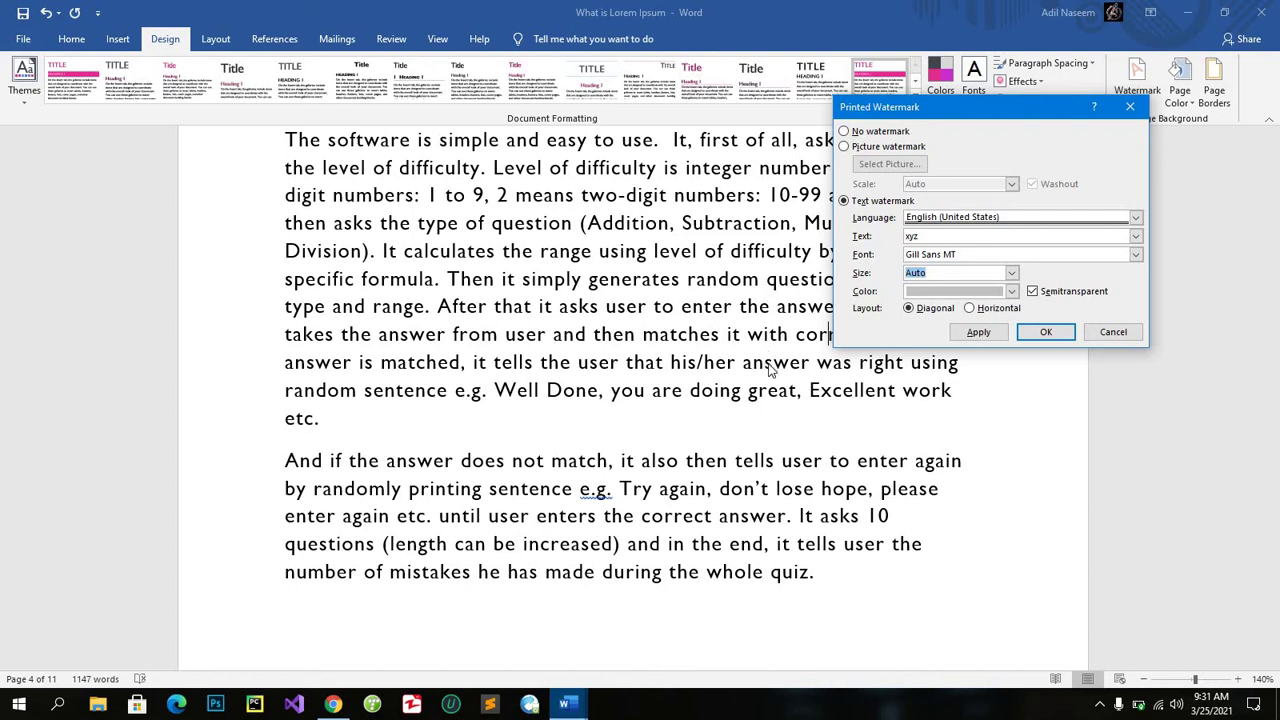
left_click(969, 308)
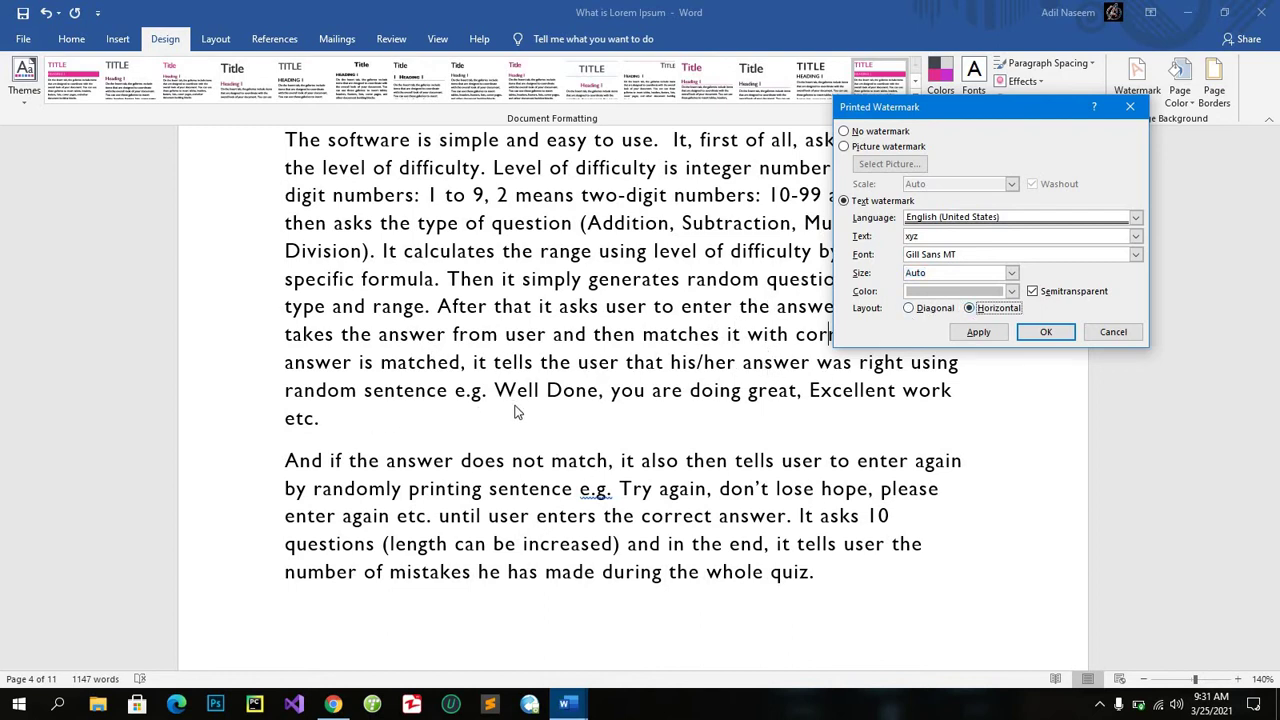
left_click(910, 309)
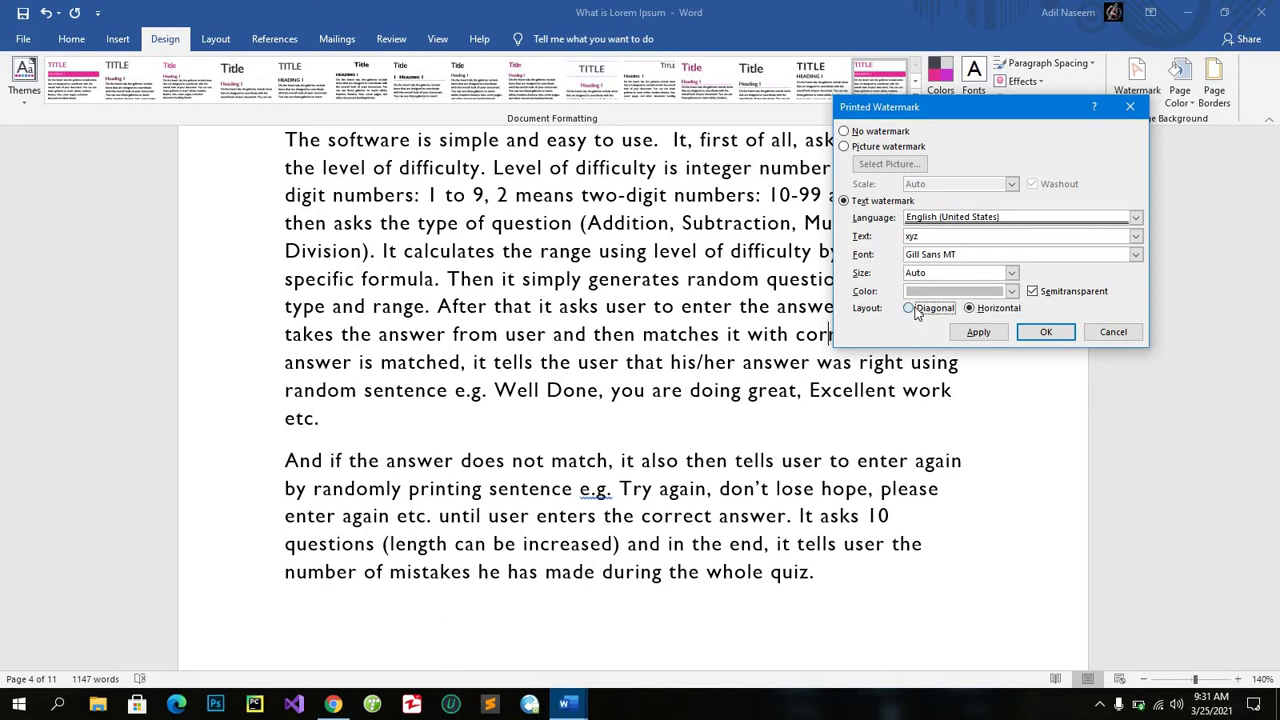
left_click(1028, 333)
Give the pages a light grey background colour and scroll through the report.
scroll(773, 527, "down", 3)
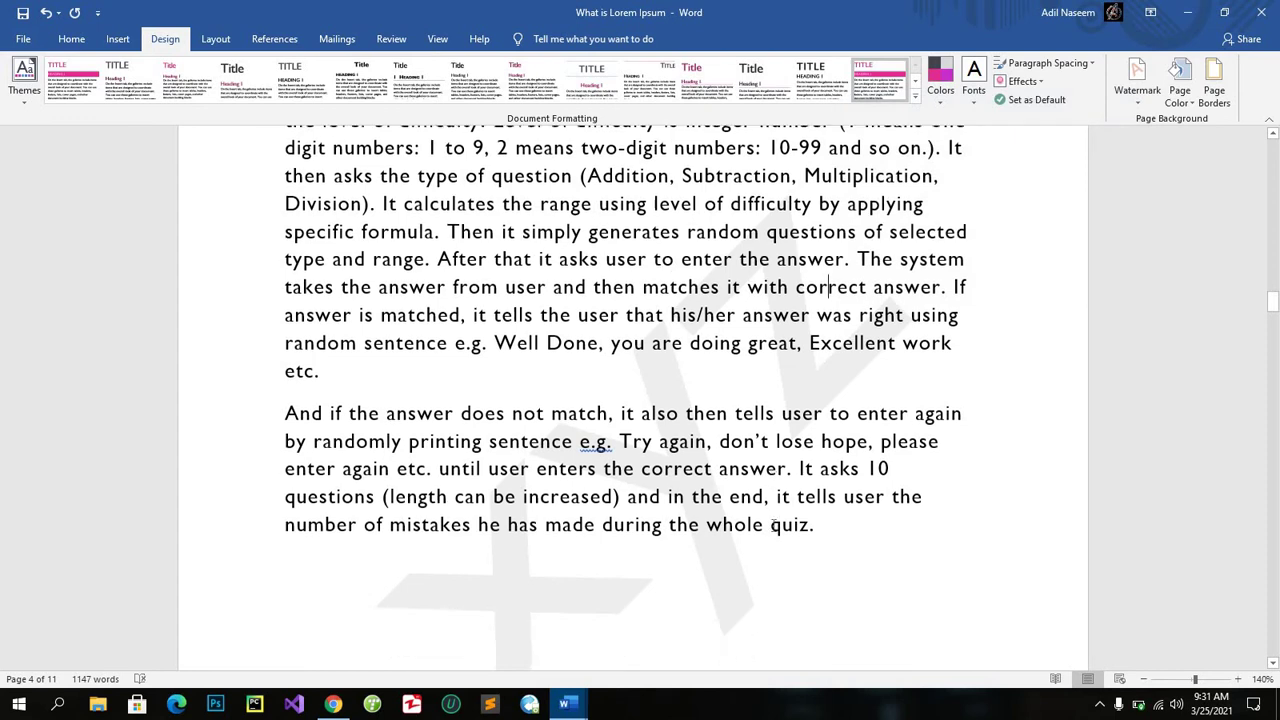
scroll(773, 525, "up", 1)
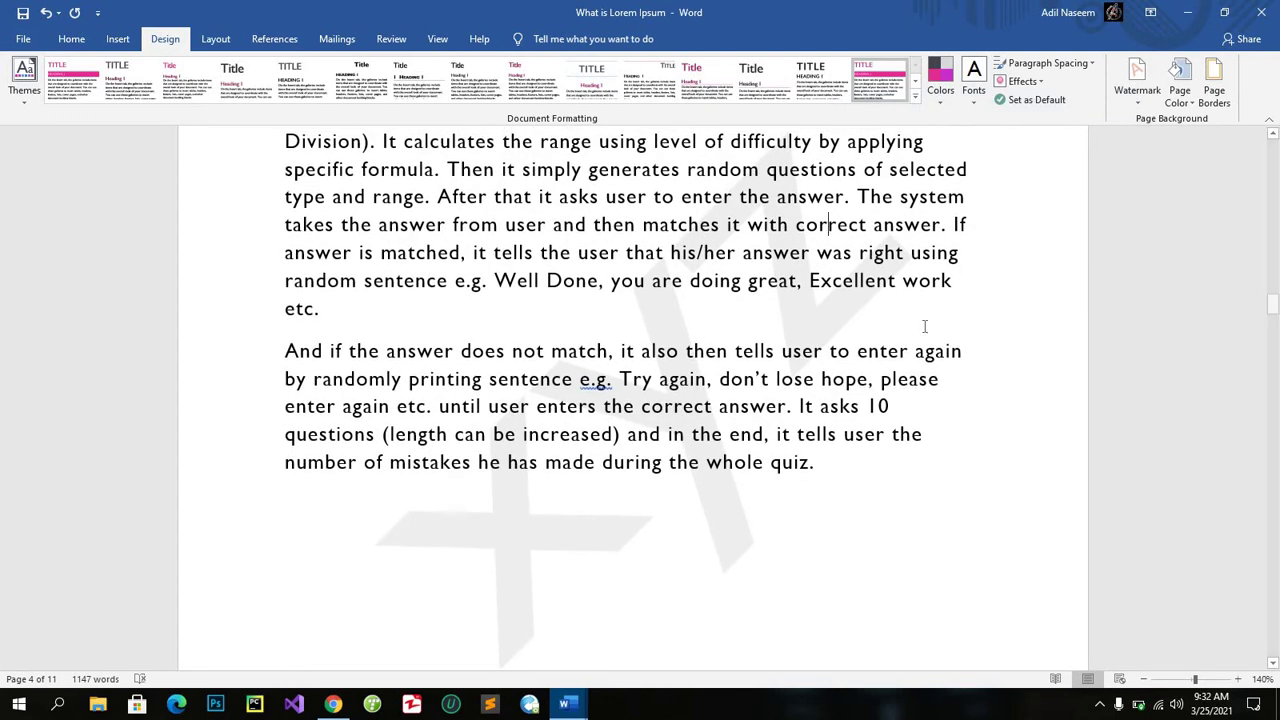
scroll(916, 343, "up", 3)
left_click(969, 446)
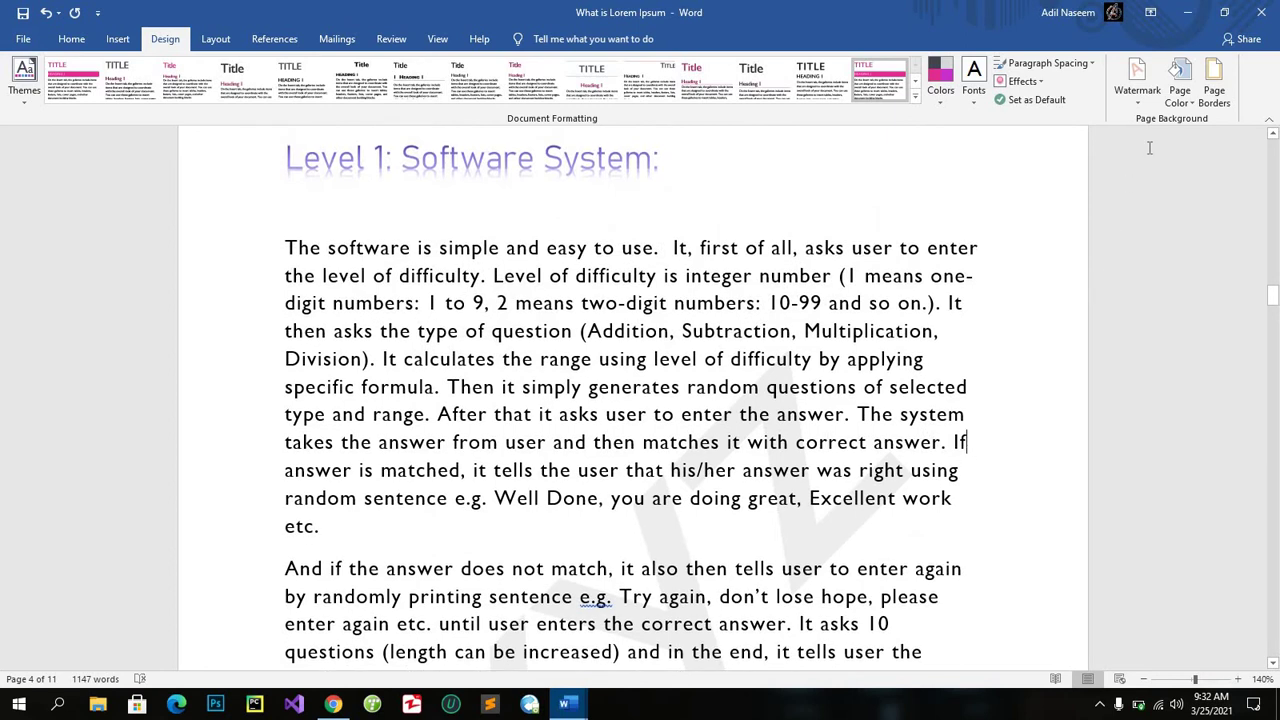
left_click(1188, 100)
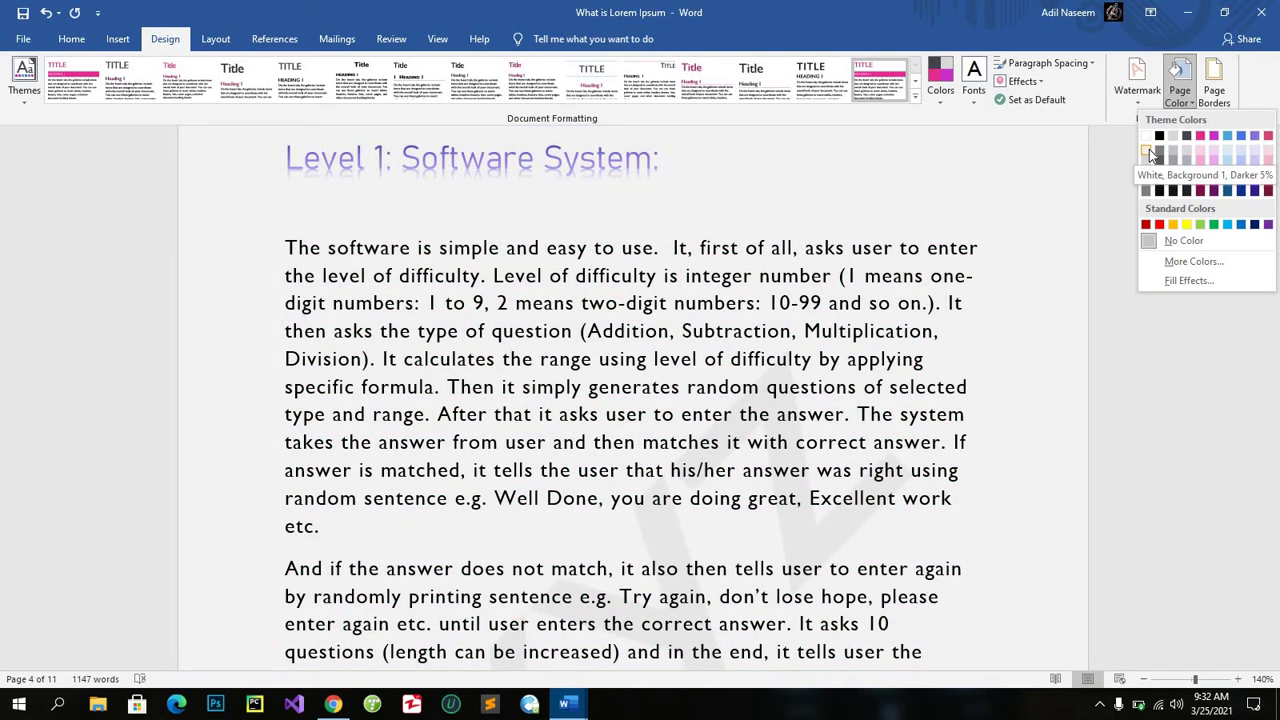
left_click(1152, 153)
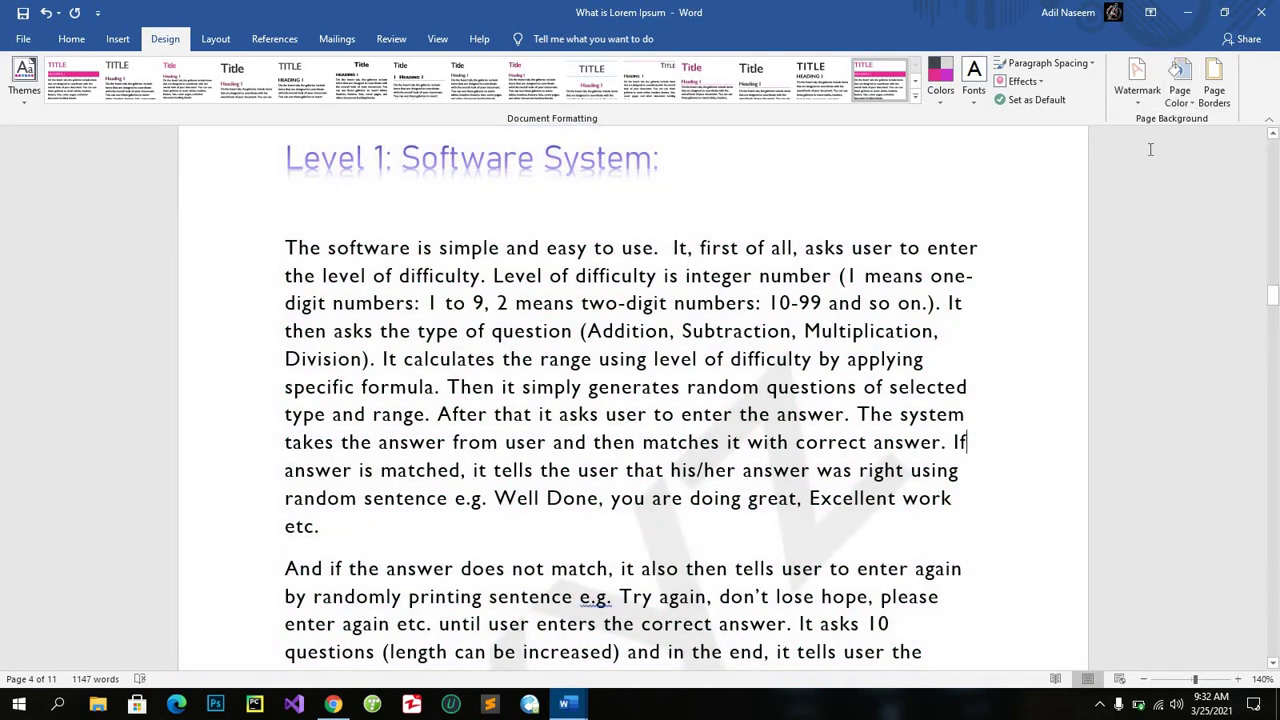
scroll(983, 511, "down", 2)
scroll(983, 511, "down", 1)
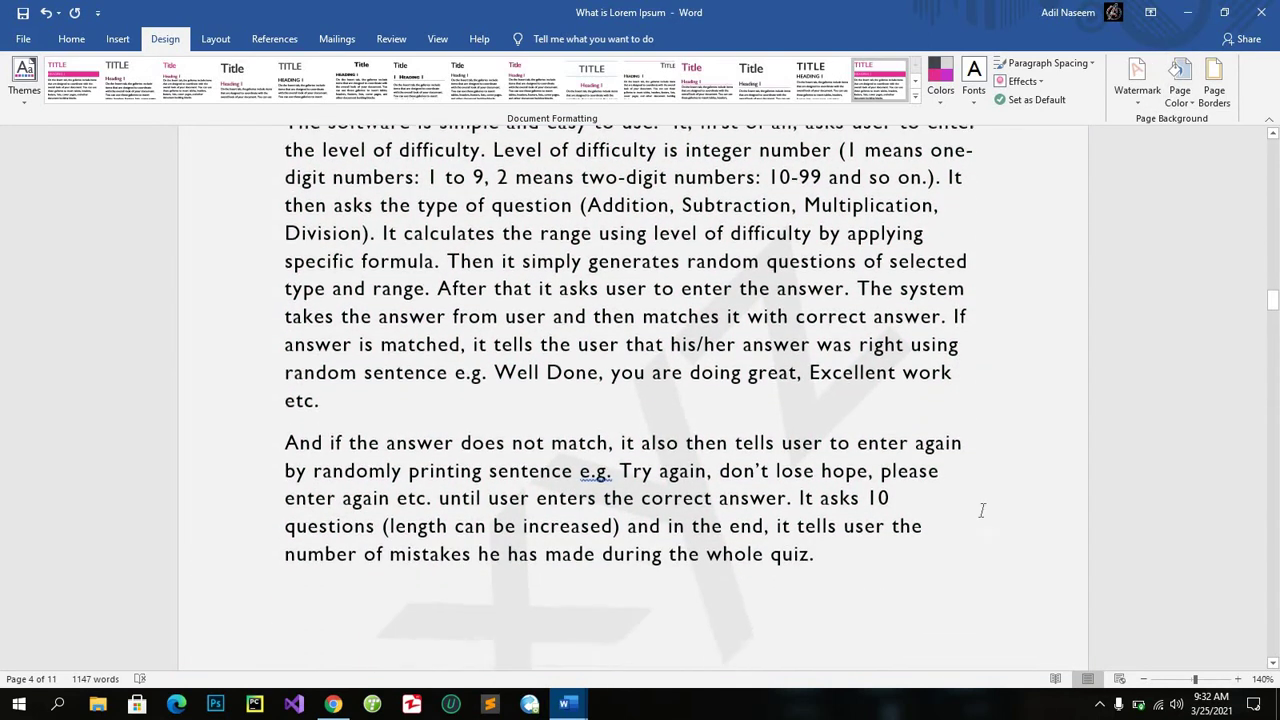
scroll(983, 511, "down", 10)
scroll(983, 511, "down", 5)
scroll(983, 511, "down", 2)
scroll(983, 511, "down", 4)
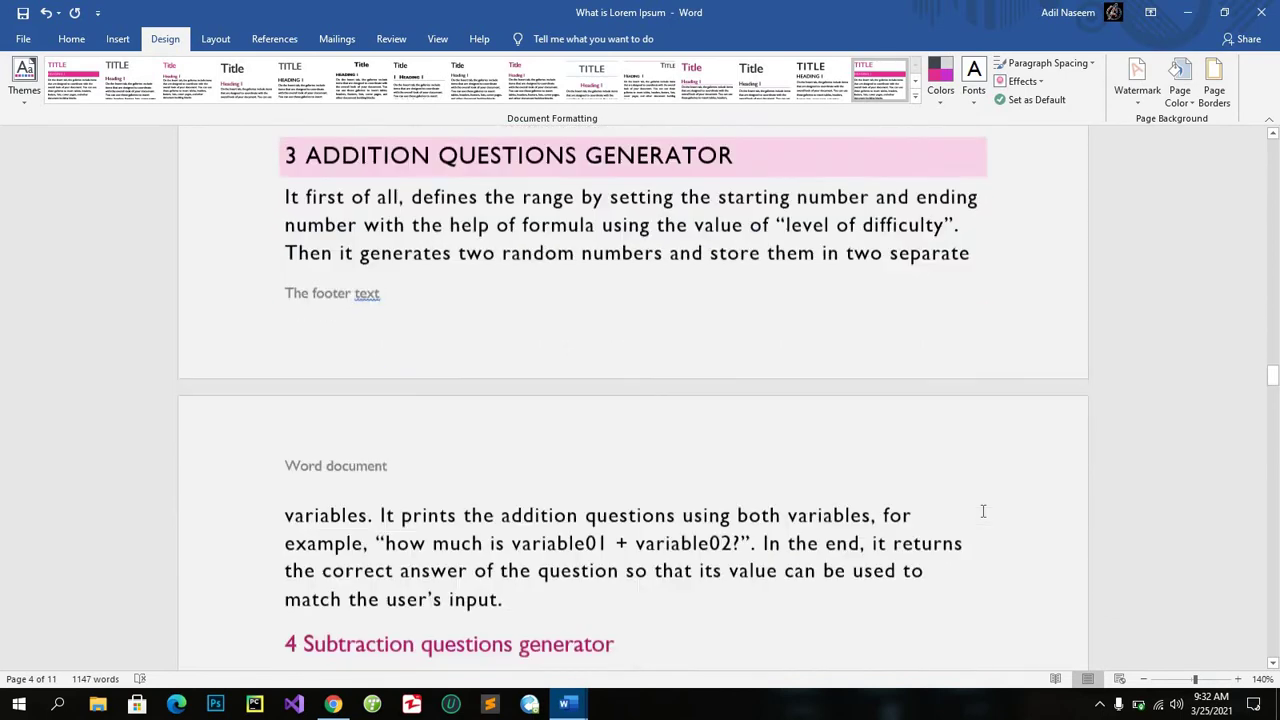
scroll(983, 511, "down", 3)
scroll(983, 511, "down", 2)
scroll(983, 511, "up", 8)
scroll(983, 511, "up", 2)
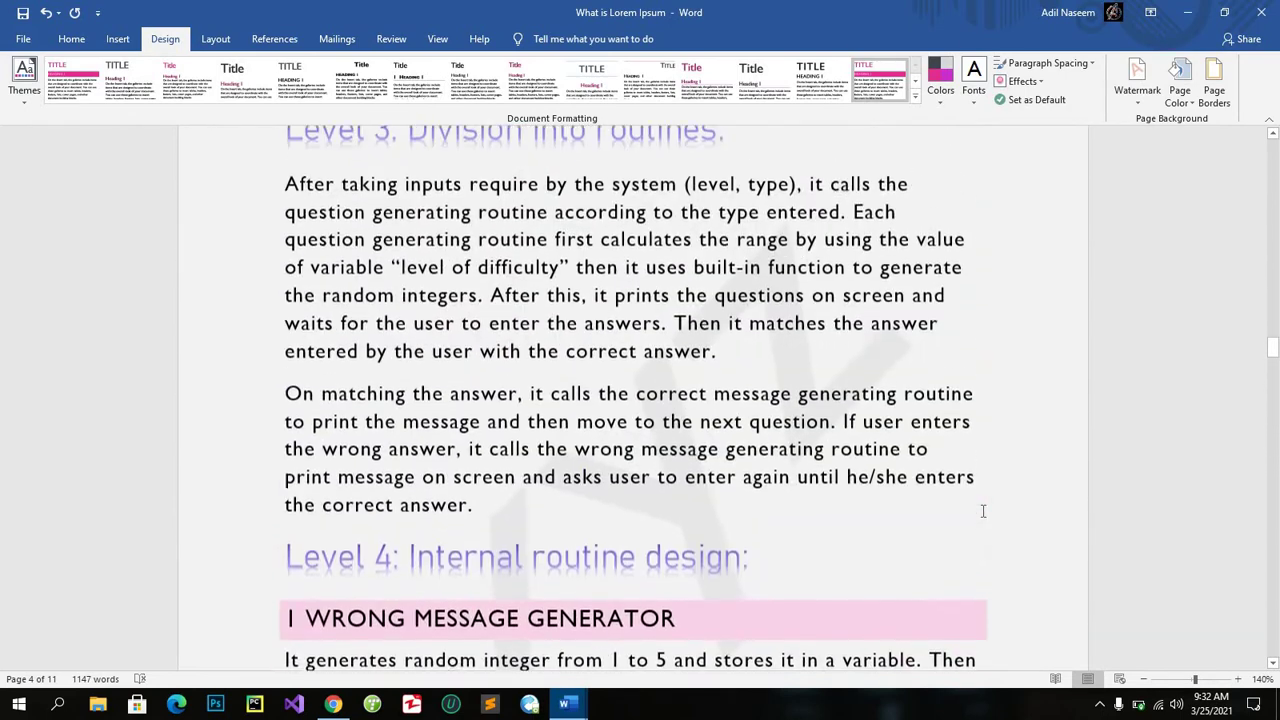
scroll(983, 511, "up", 2)
scroll(983, 511, "up", 1)
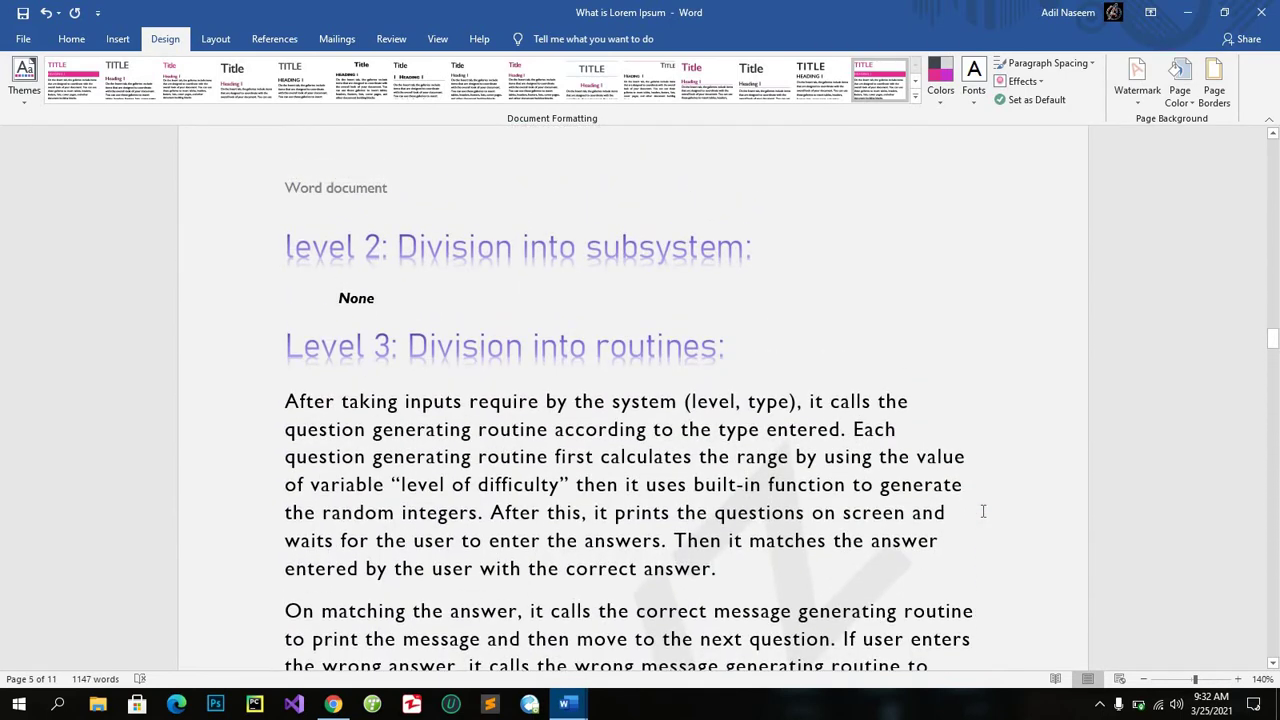
scroll(983, 511, "up", 10)
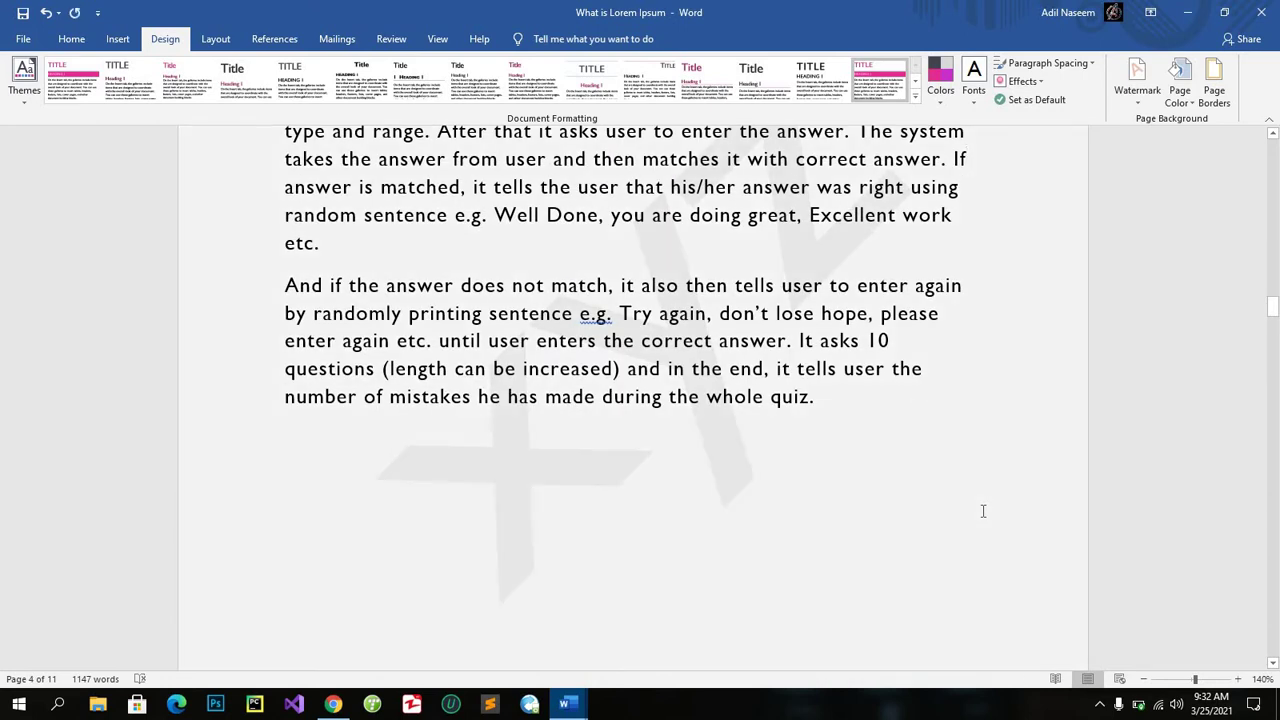
scroll(983, 511, "up", 3)
scroll(983, 511, "up", 3)
scroll(983, 511, "up", 4)
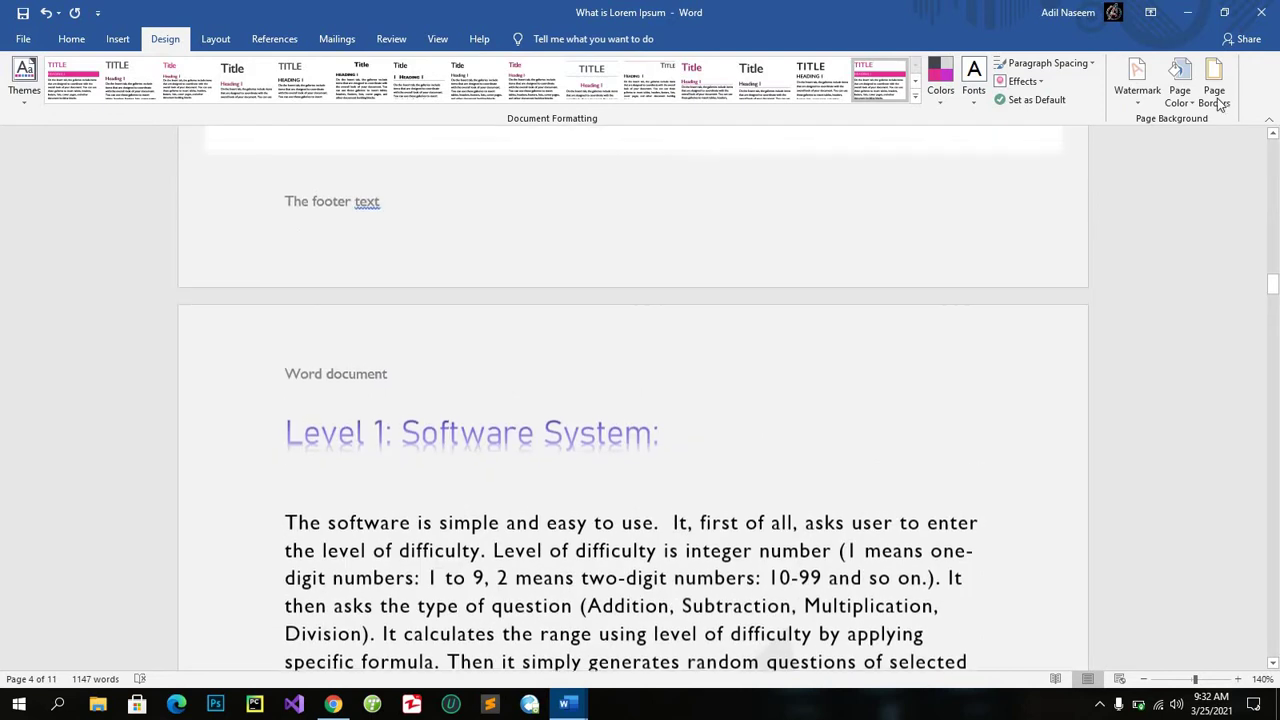
Reset the page background colour to No Color.
left_click(1180, 104)
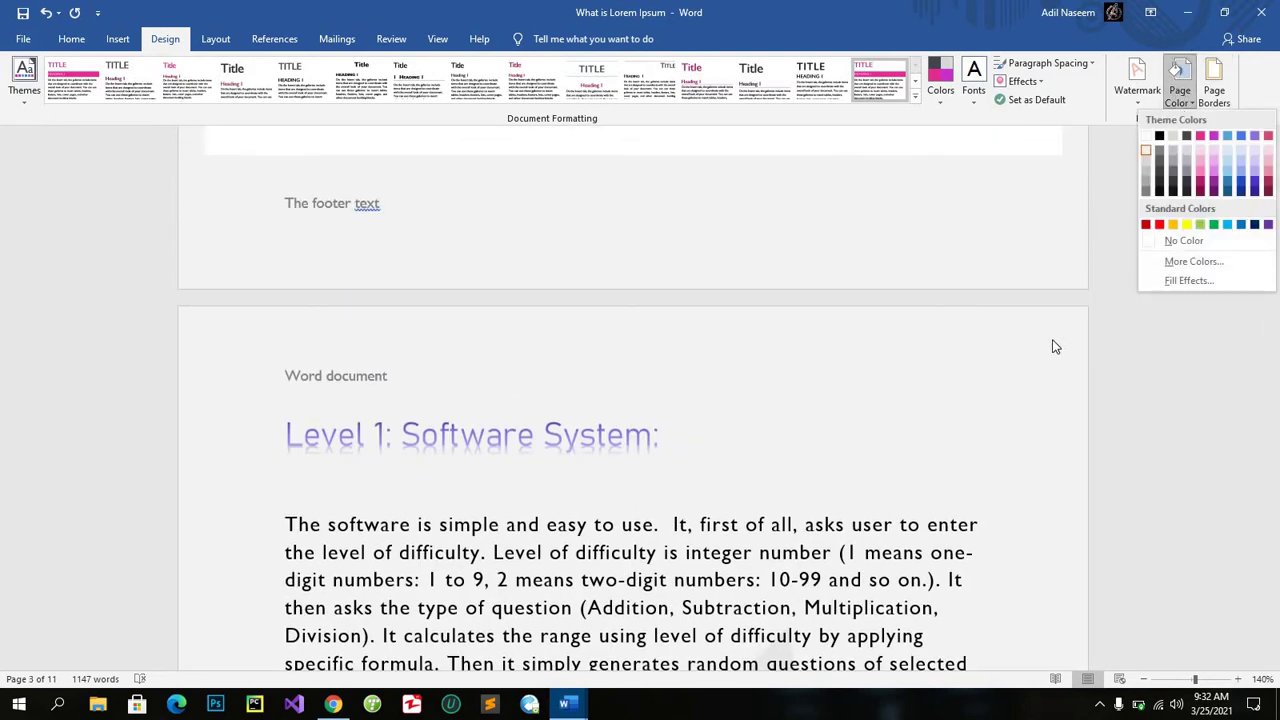
left_click(1165, 241)
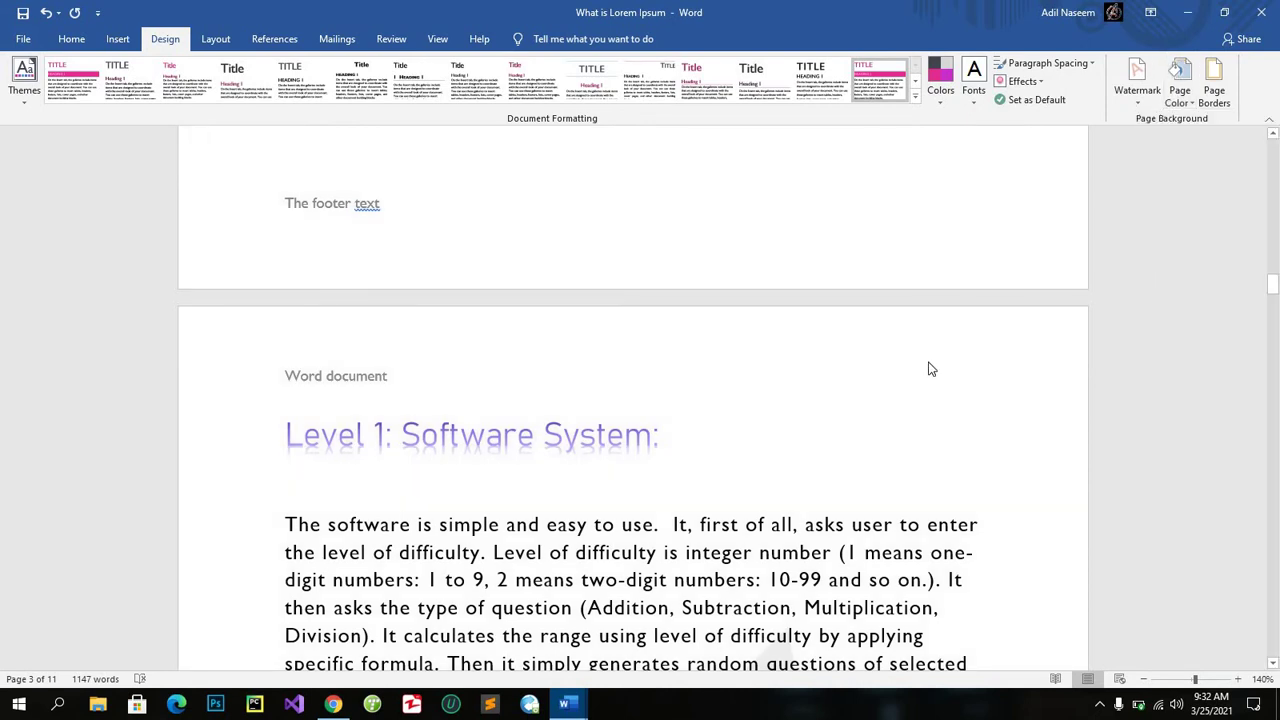
scroll(928, 370, "down", 1)
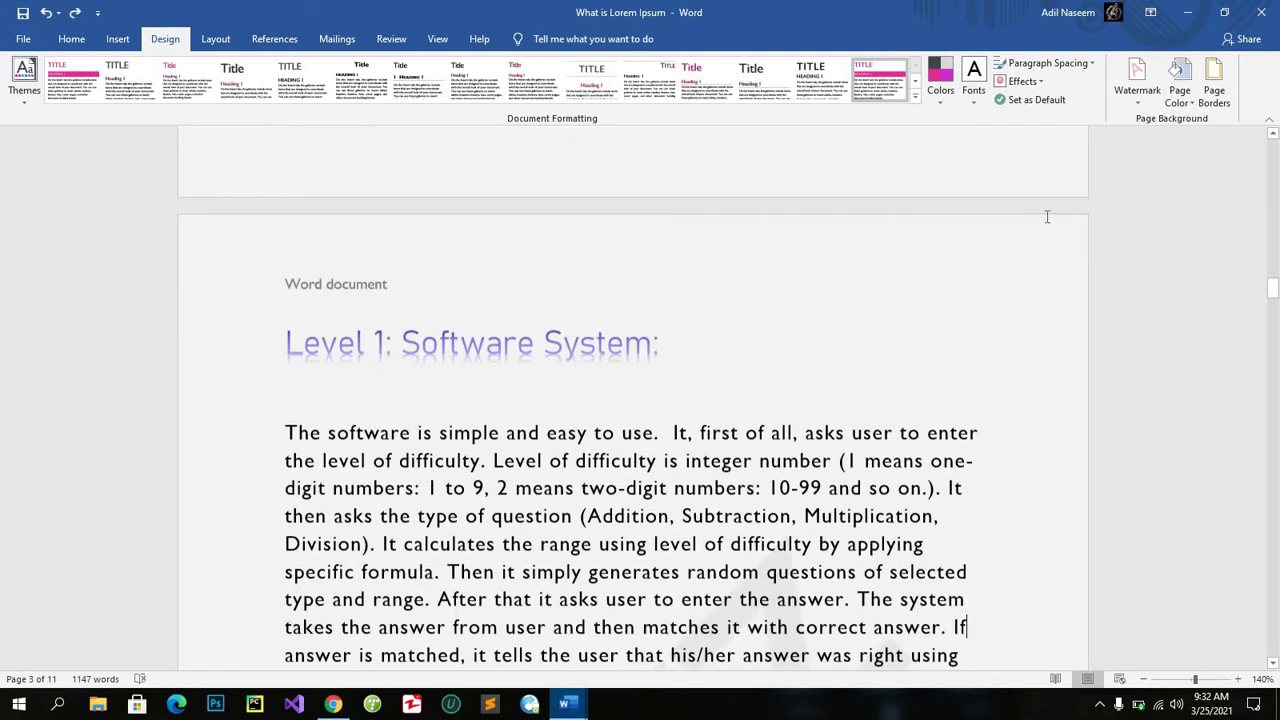
Try a left-side page border, clear it, then choose a dashed-line Box border.
left_click(1214, 100)
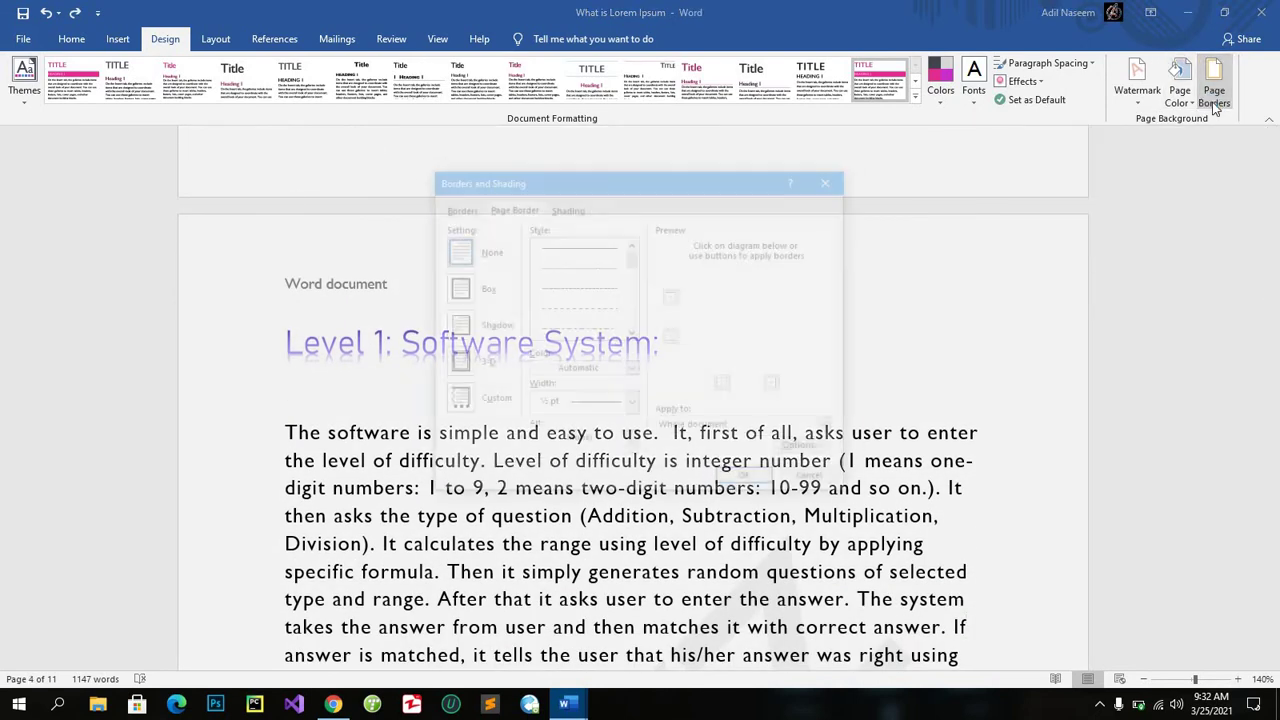
mouse_move(587, 190)
left_mouse_down()
mouse_move(873, 24)
mouse_move(647, 199)
left_mouse_up()
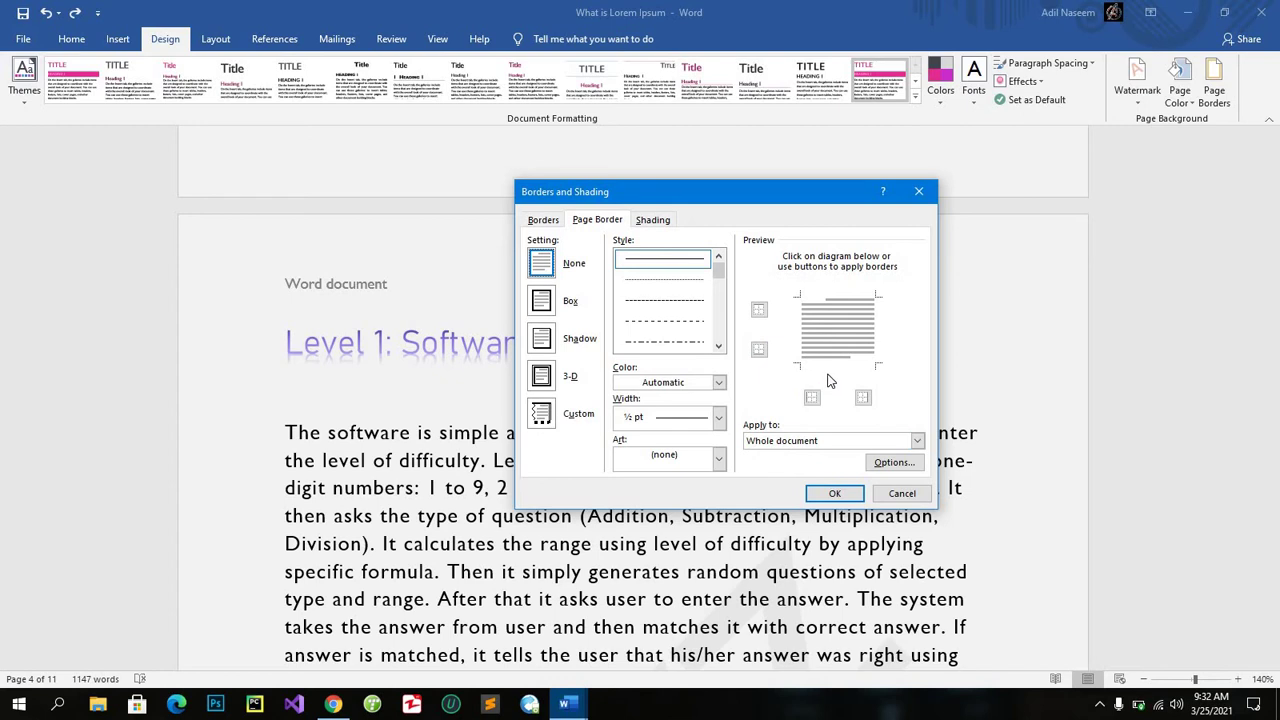
left_click(805, 352)
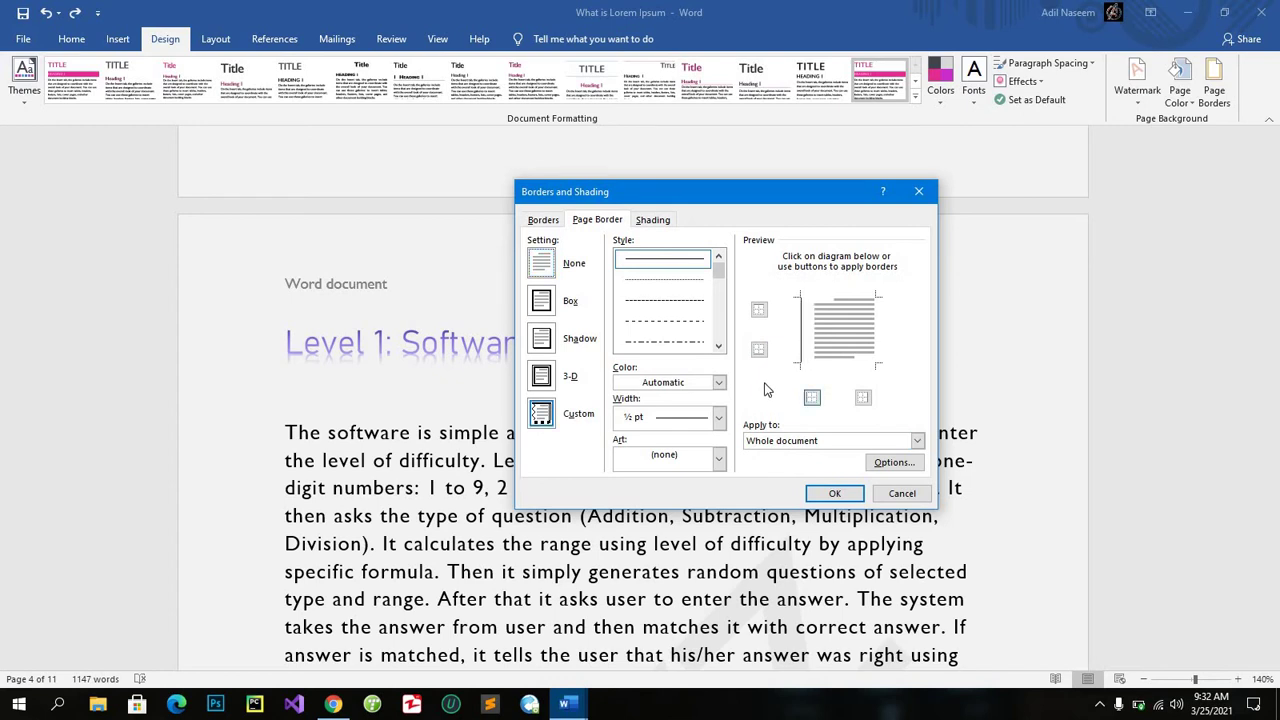
left_click(538, 265)
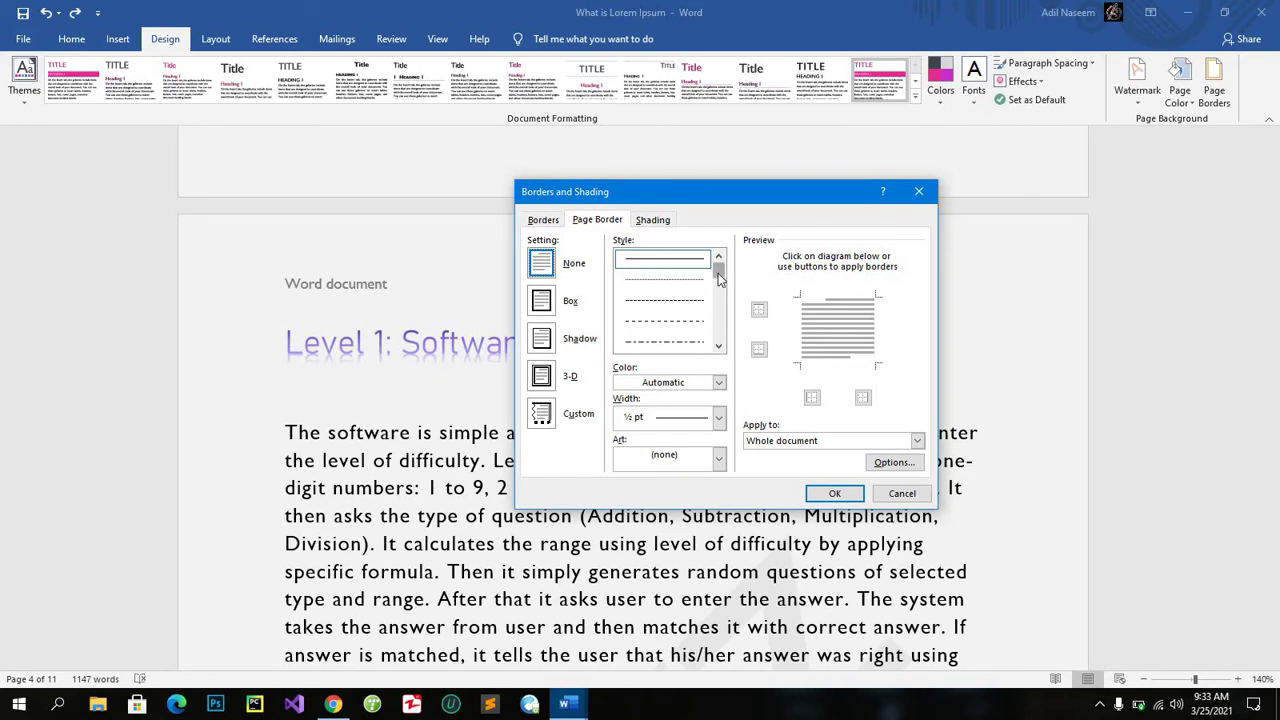
mouse_move(718, 276)
left_mouse_down()
mouse_move(718, 317)
mouse_move(718, 268)
left_mouse_up()
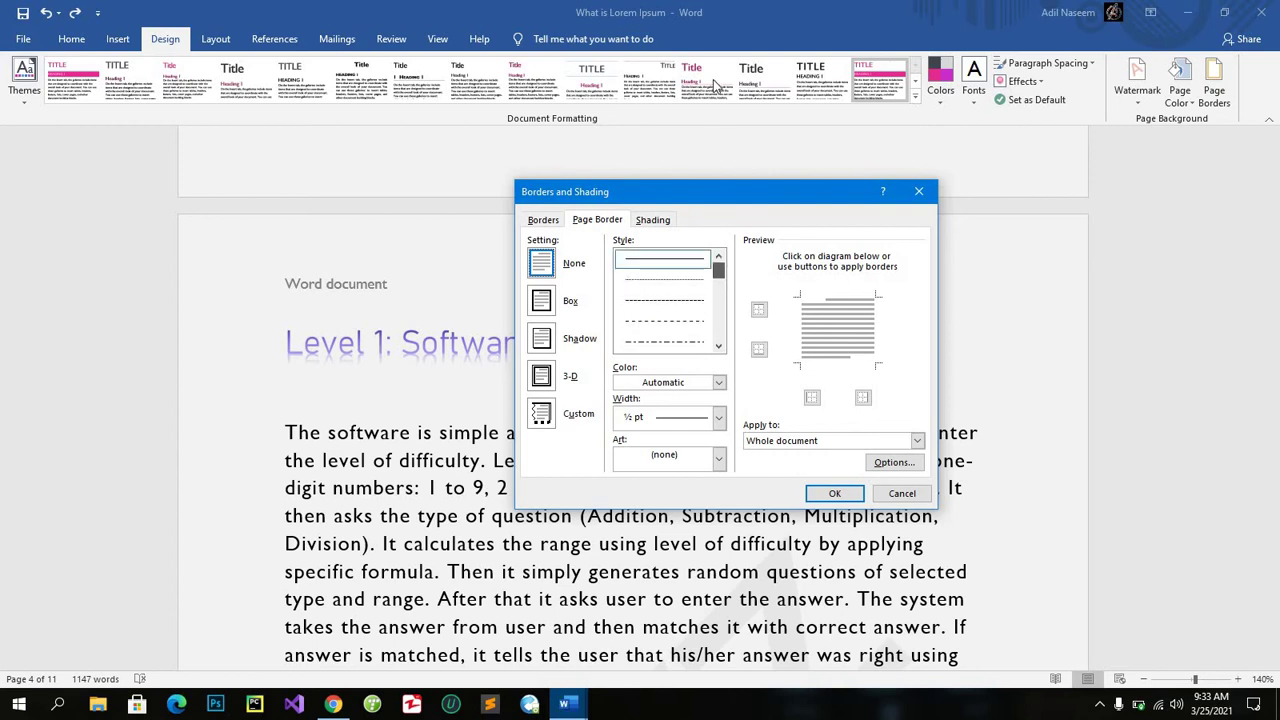
left_click(670, 319)
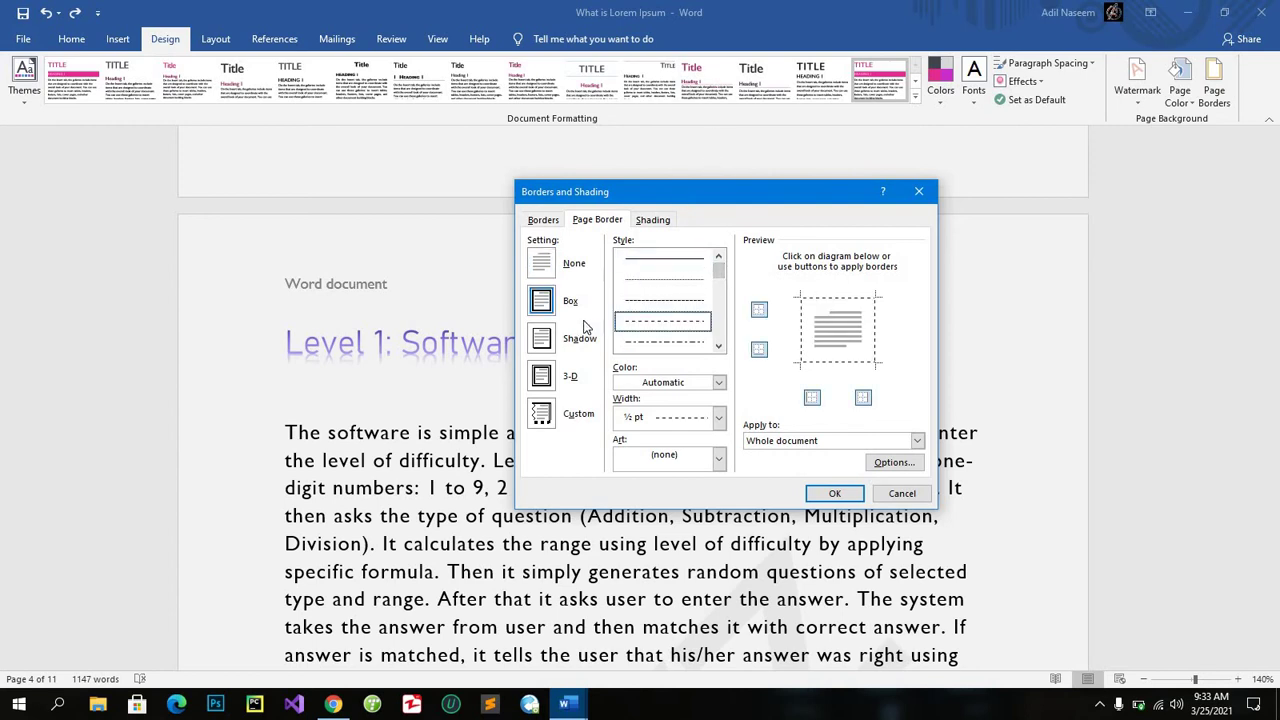
Make the dashed page border blue with a ¾ pt width.
left_click(719, 383)
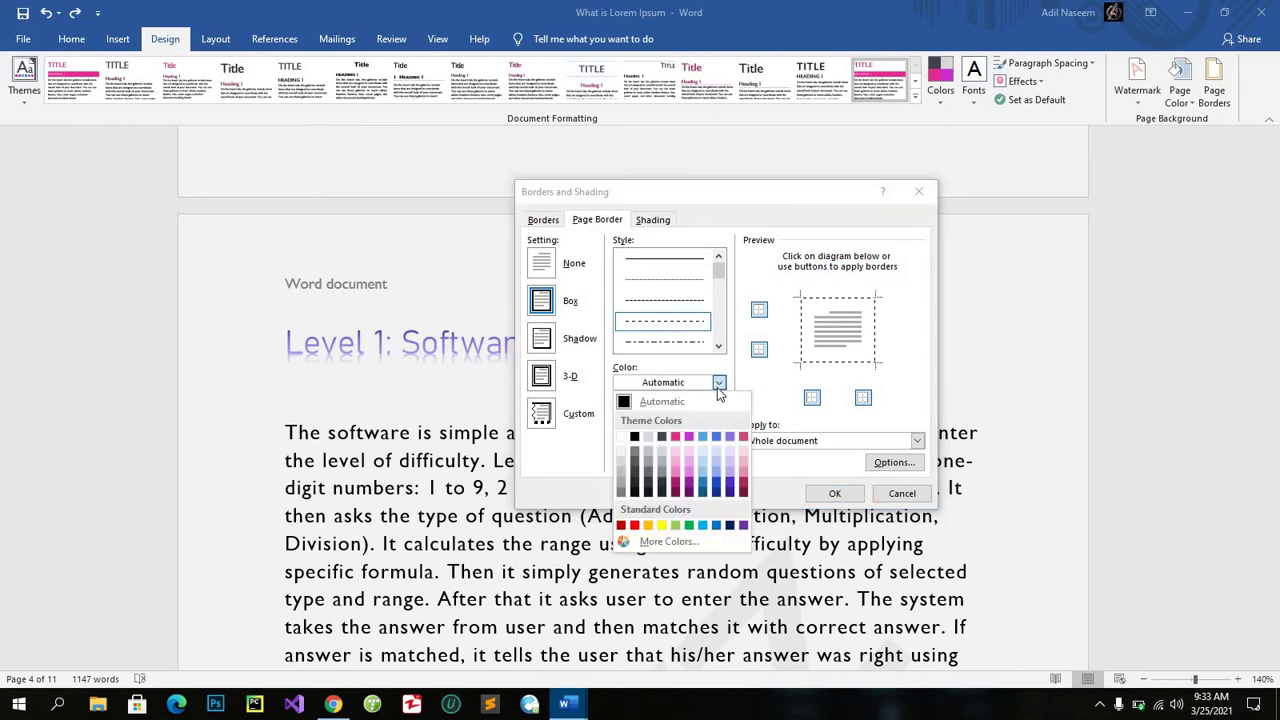
left_click(703, 485)
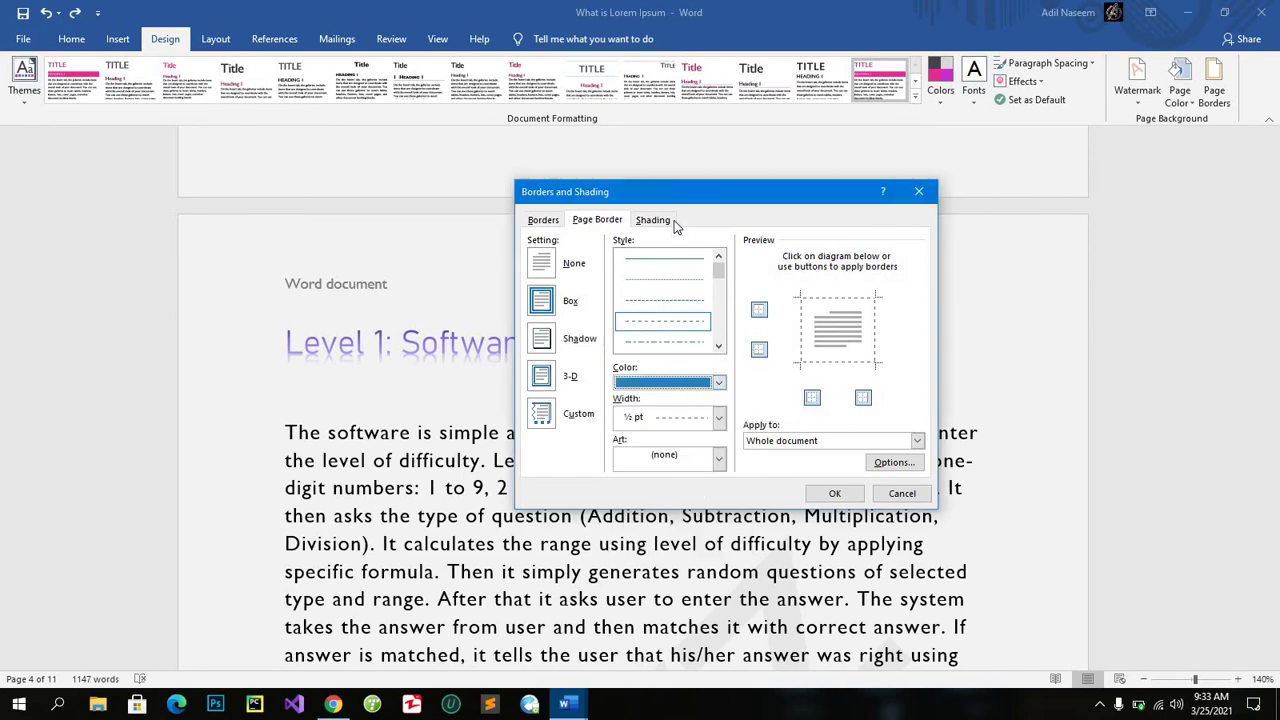
left_click_drag(677, 200, 651, 174)
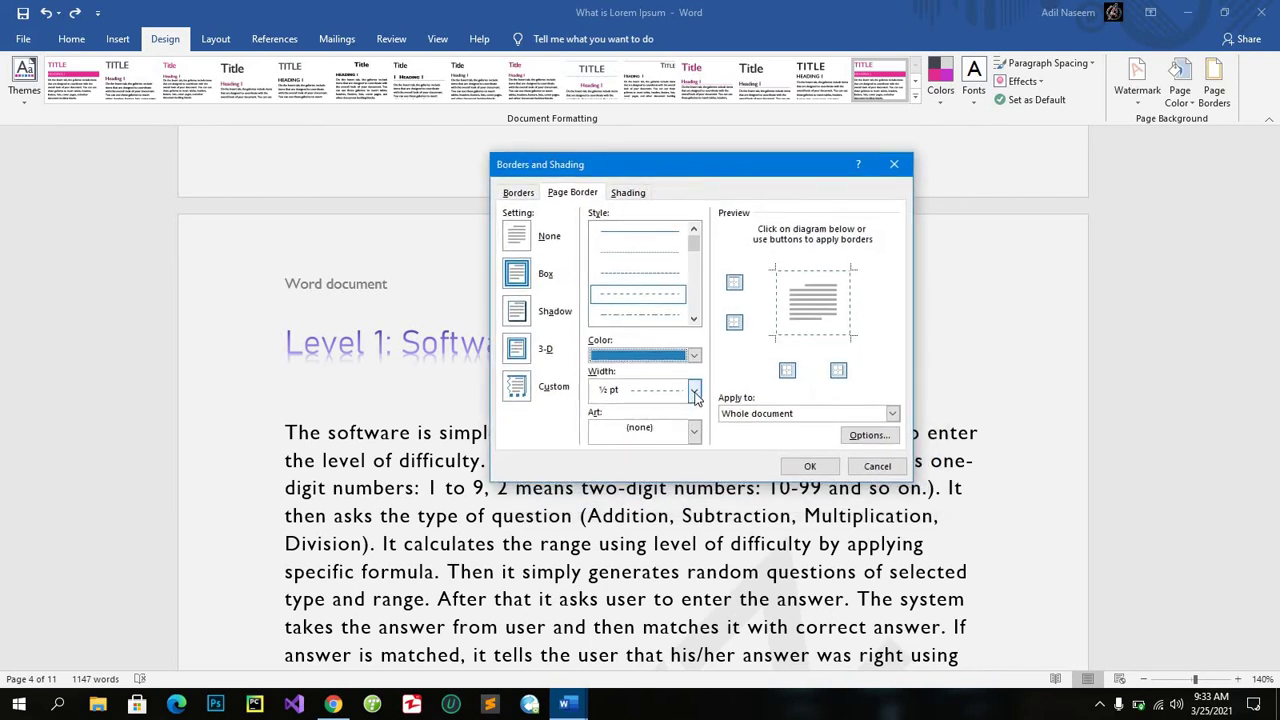
left_click(694, 392)
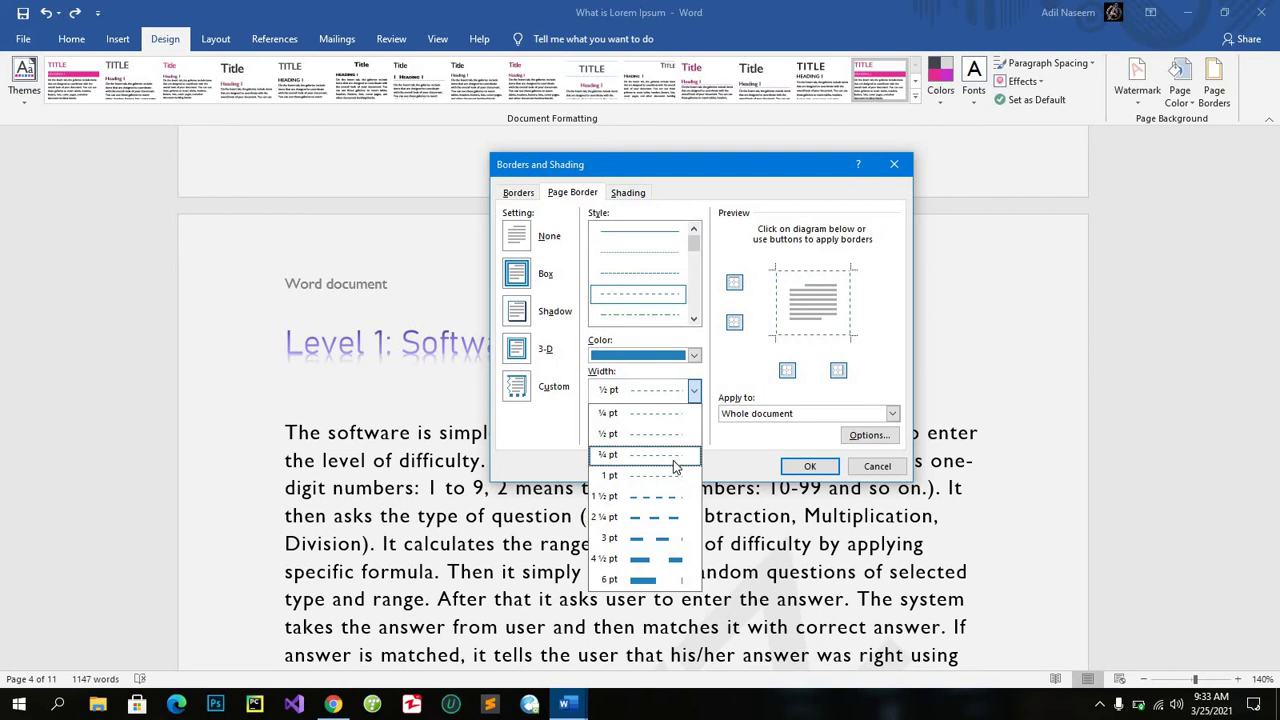
left_click(675, 458)
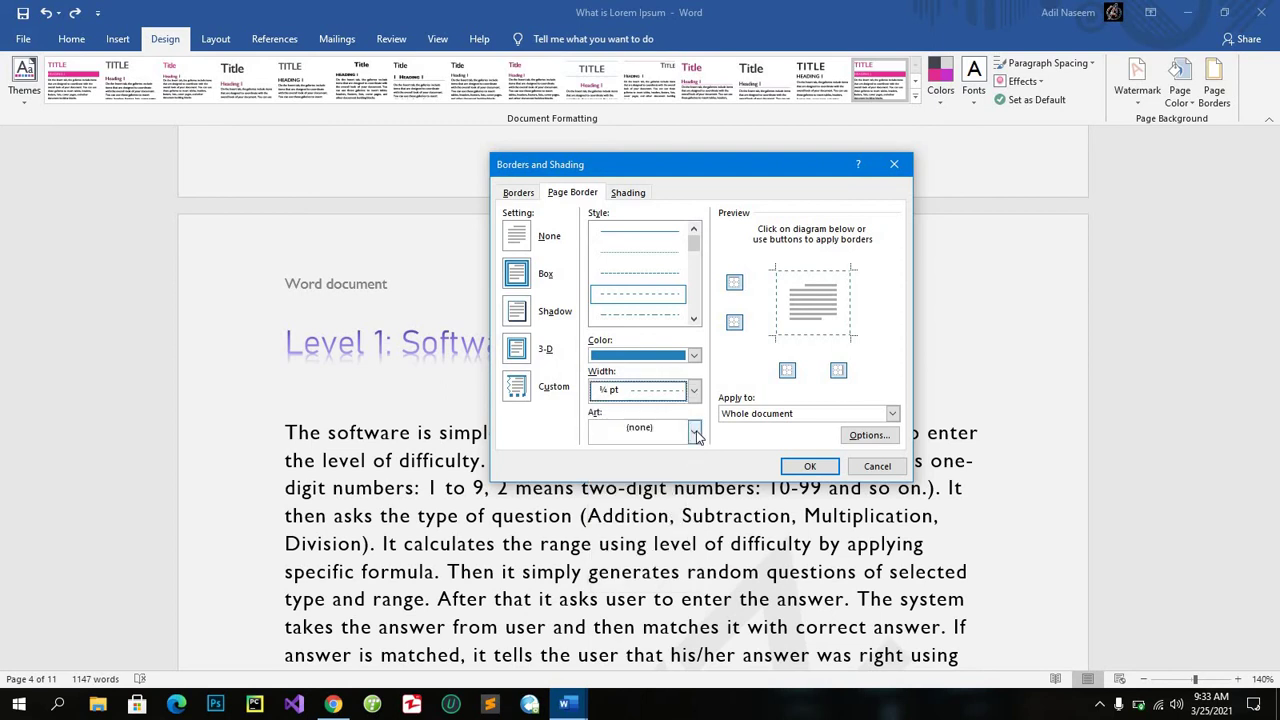
Browse the Art border options and keep the border without picture art.
left_click(694, 431)
scroll(677, 477, "down", 2)
scroll(675, 480, "down", 3)
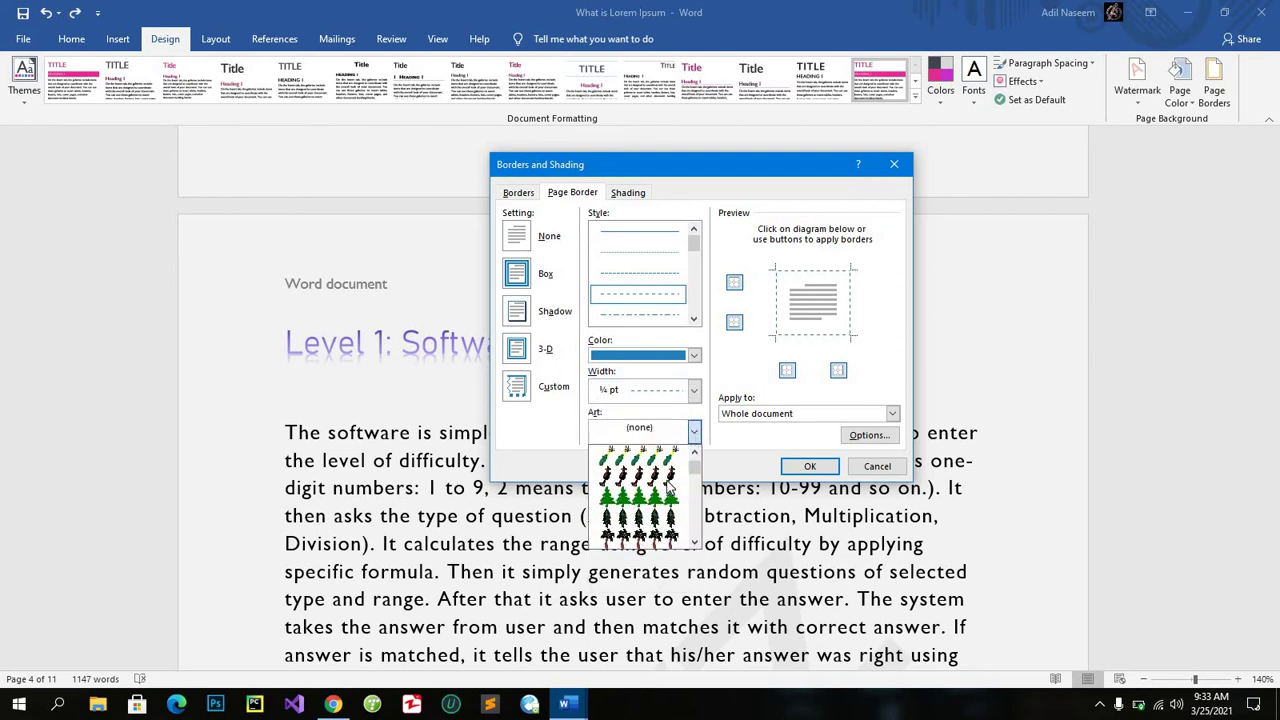
scroll(673, 483, "down", 3)
scroll(671, 486, "down", 3)
scroll(671, 486, "down", 3)
scroll(671, 486, "down", 3)
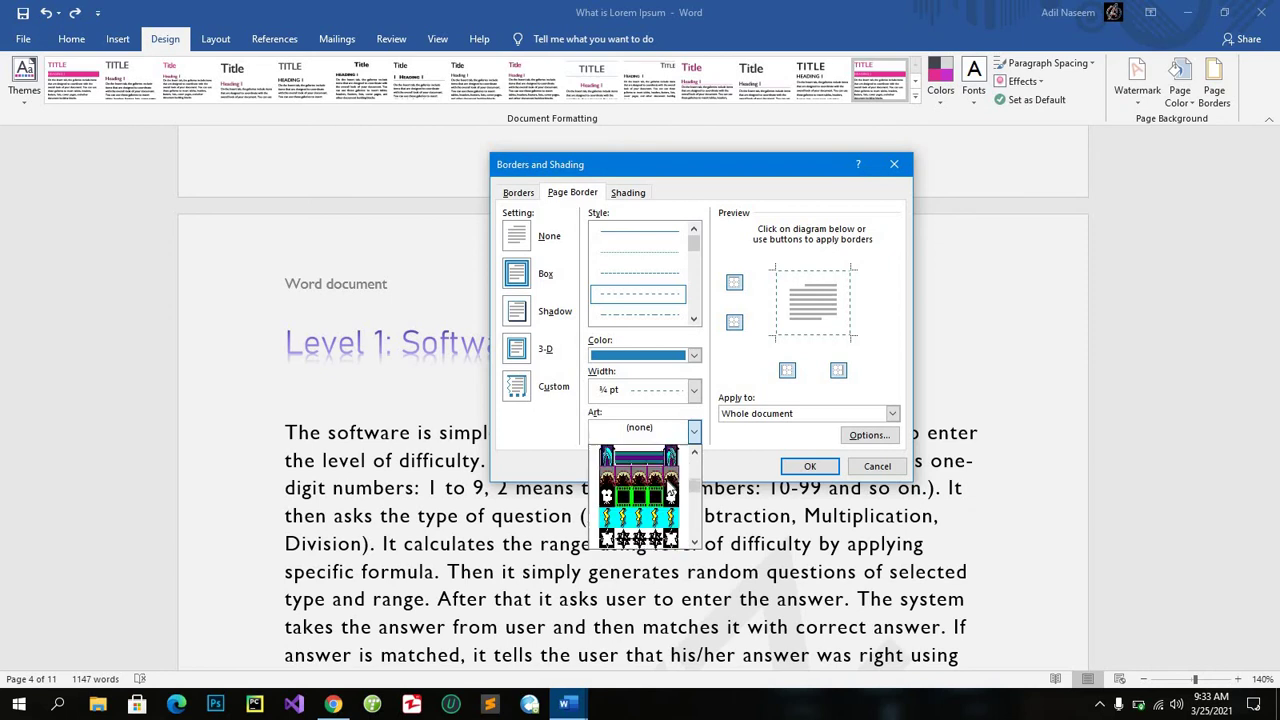
scroll(670, 487, "down", 3)
scroll(670, 488, "down", 3)
scroll(660, 486, "up", 10)
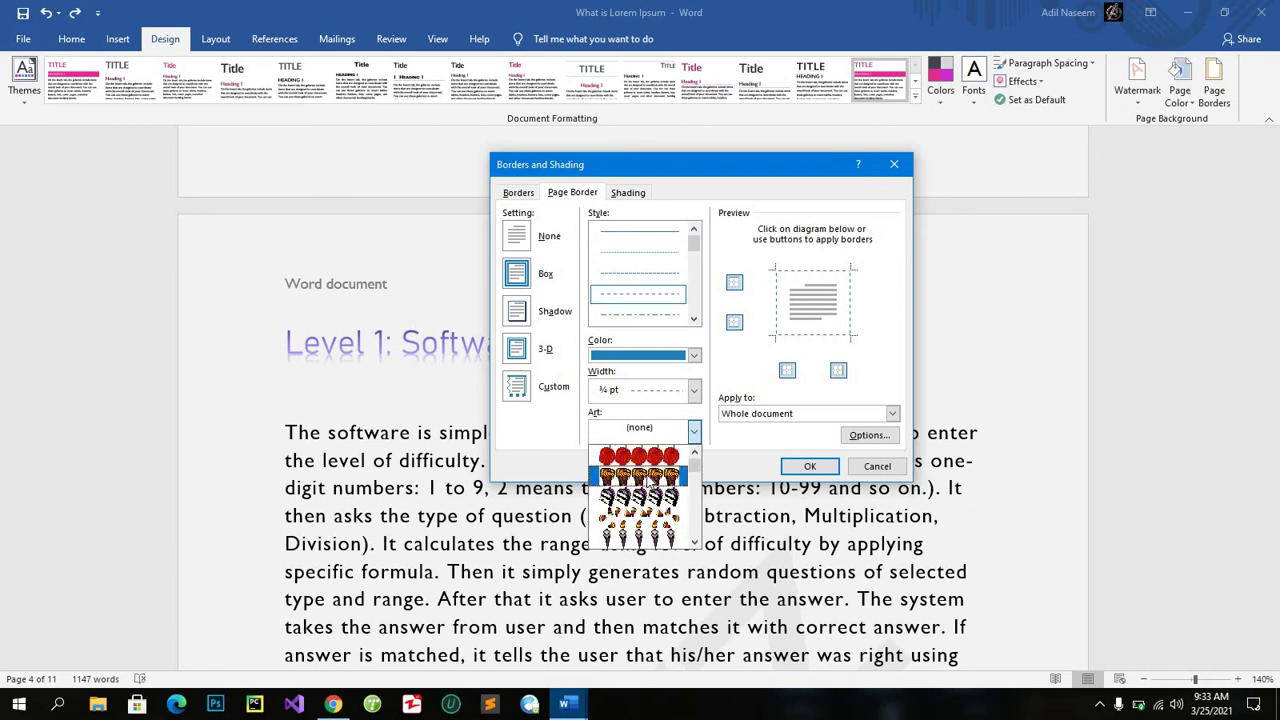
left_click(746, 474)
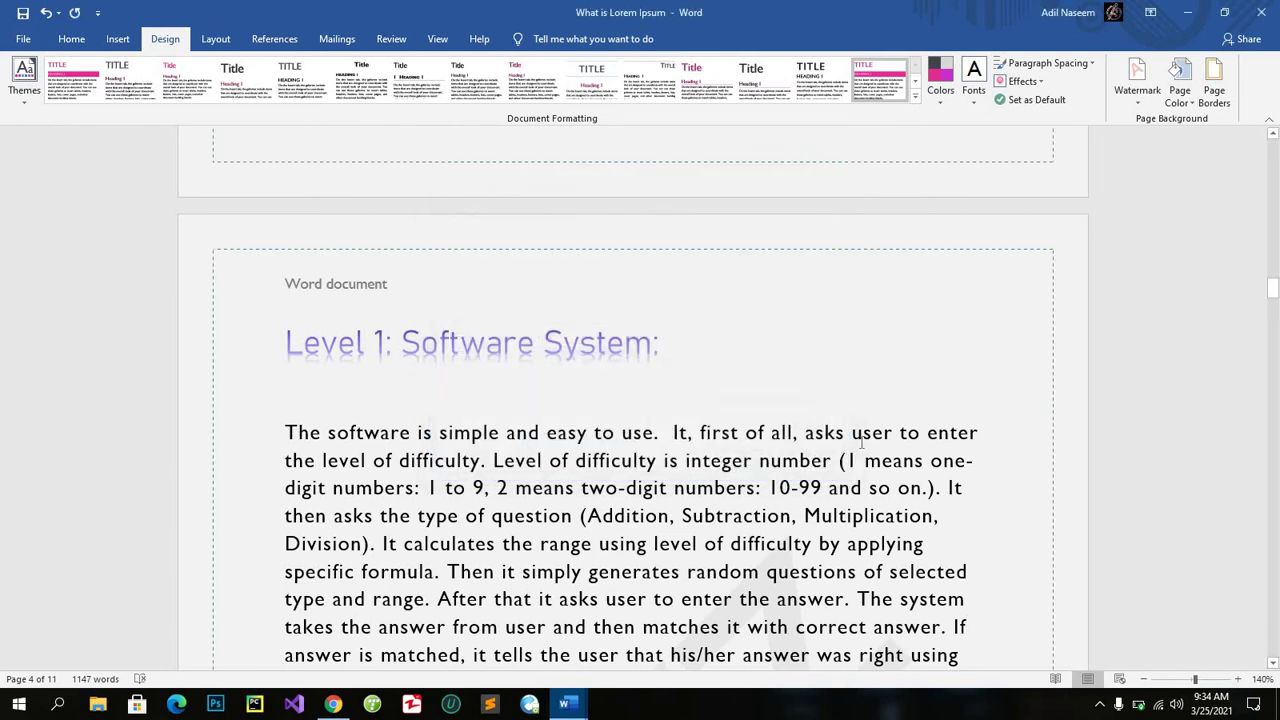
Scroll through the report to review the blue dashed border on the pages.
scroll(860, 440, "down", 1)
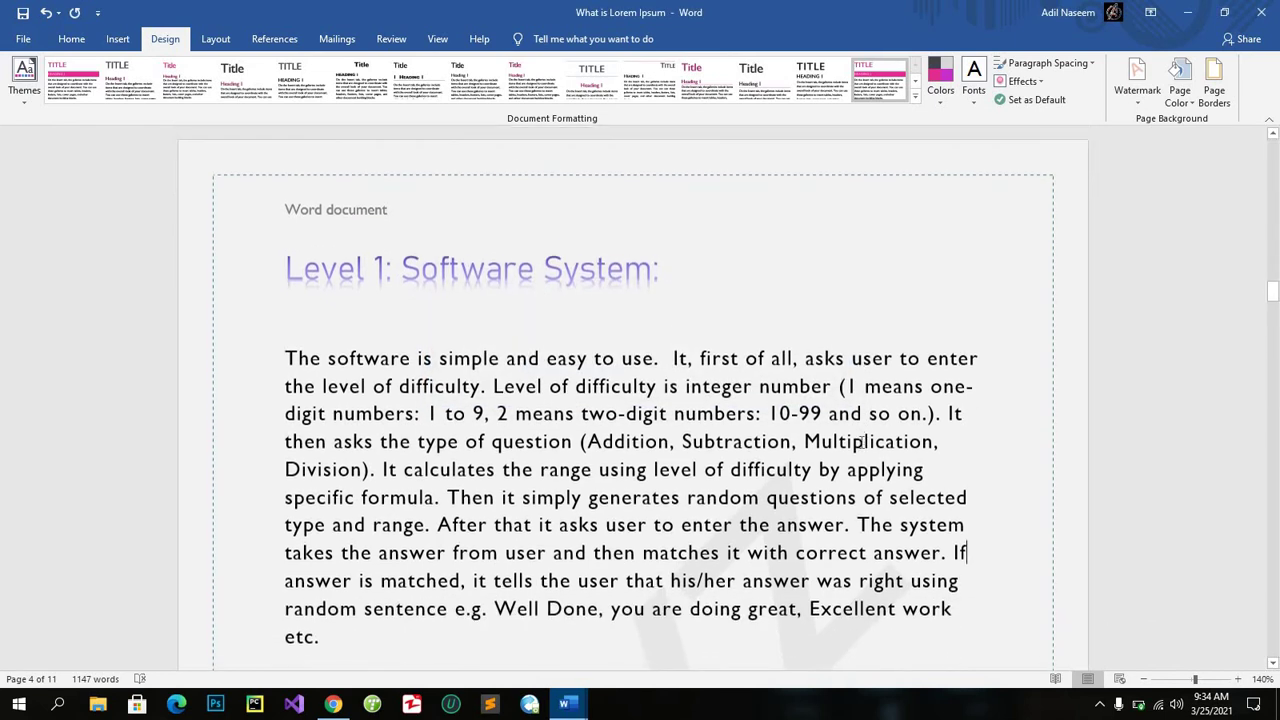
scroll(860, 440, "down", 1)
scroll(860, 440, "down", 1)
scroll(862, 441, "down", 2)
scroll(861, 441, "down", 3)
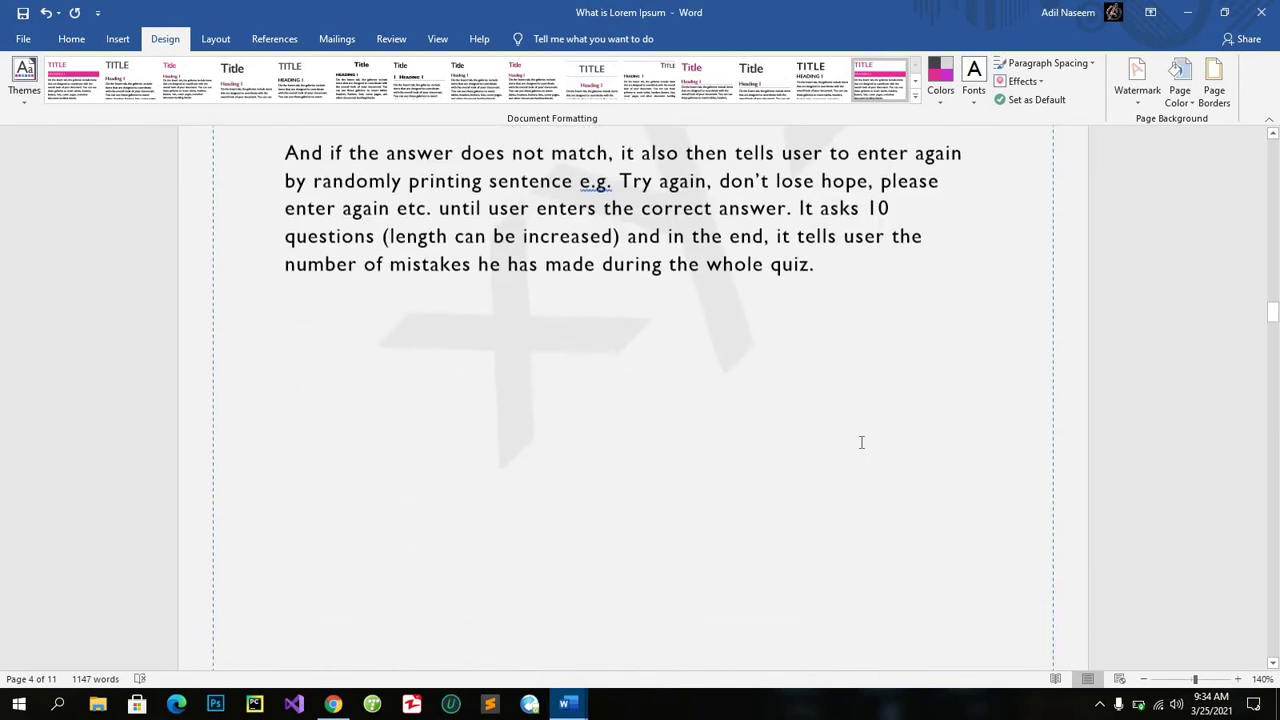
scroll(861, 441, "down", 2)
scroll(861, 441, "down", 1)
scroll(861, 441, "up", 8)
scroll(861, 441, "up", 3)
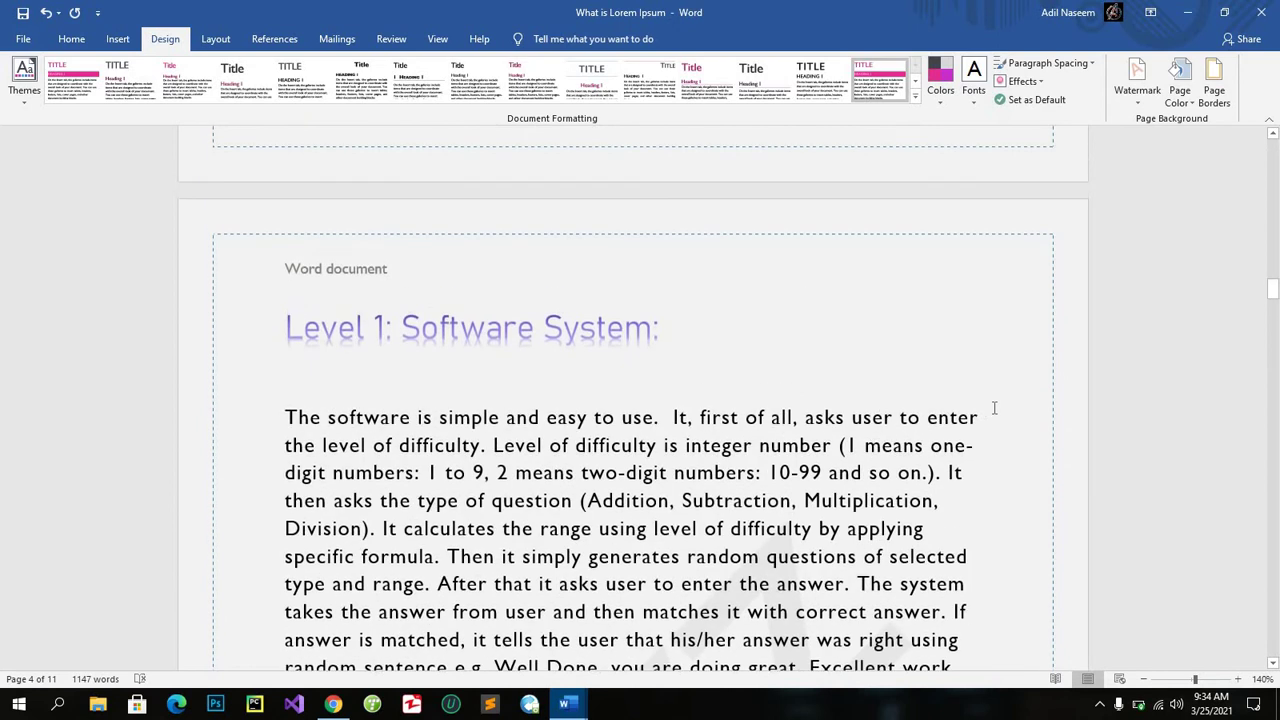
Remove the right and top sides so only the left and bottom dashed edges remain.
left_click(1207, 95)
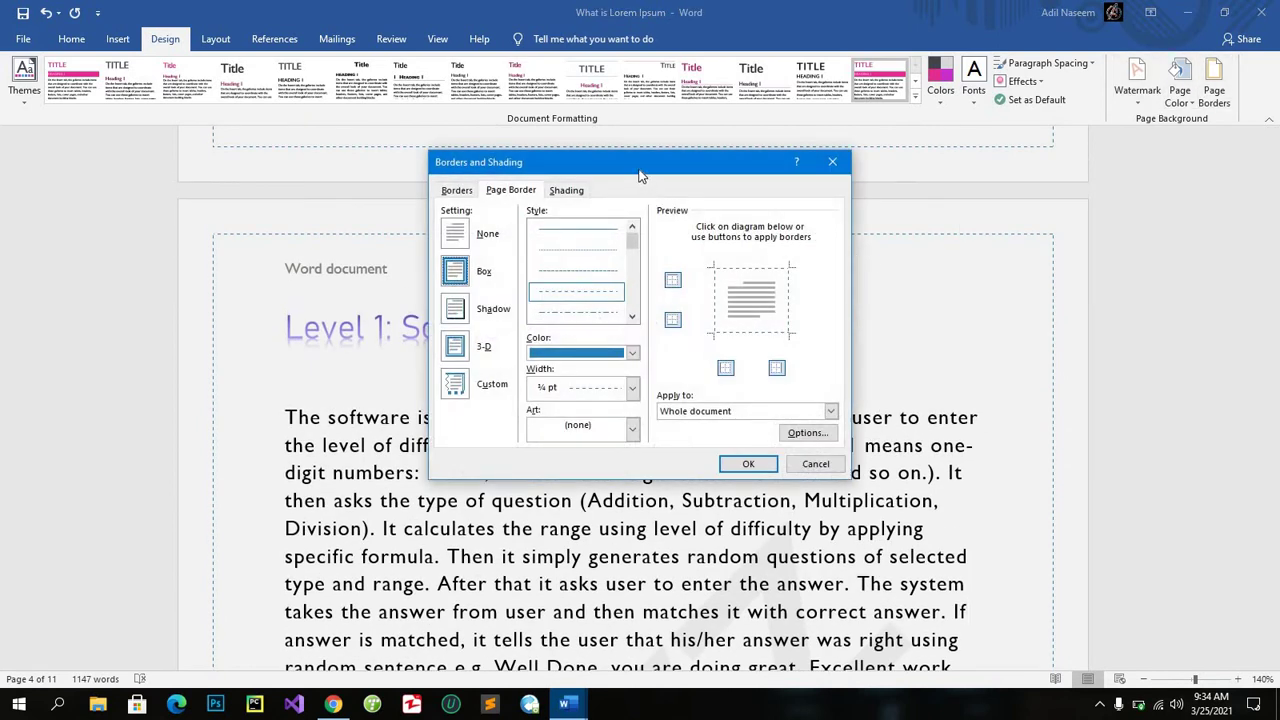
left_click_drag(640, 175, 662, 168)
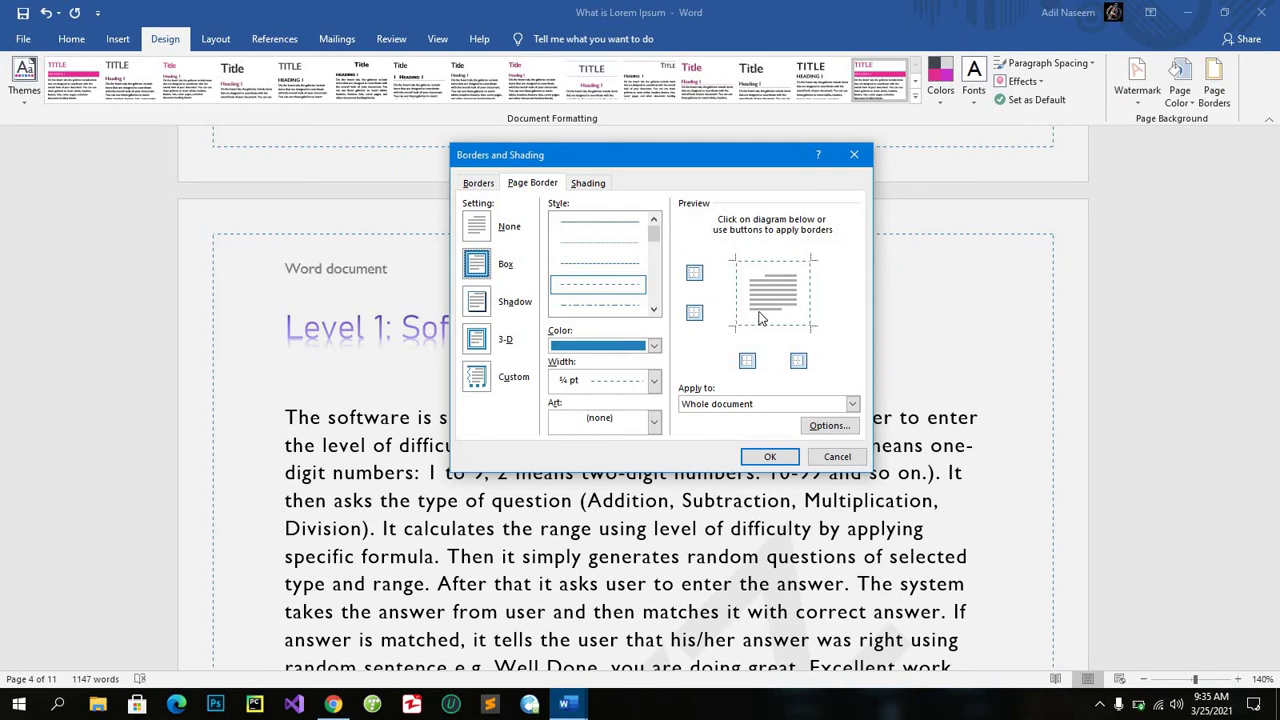
left_click(800, 363)
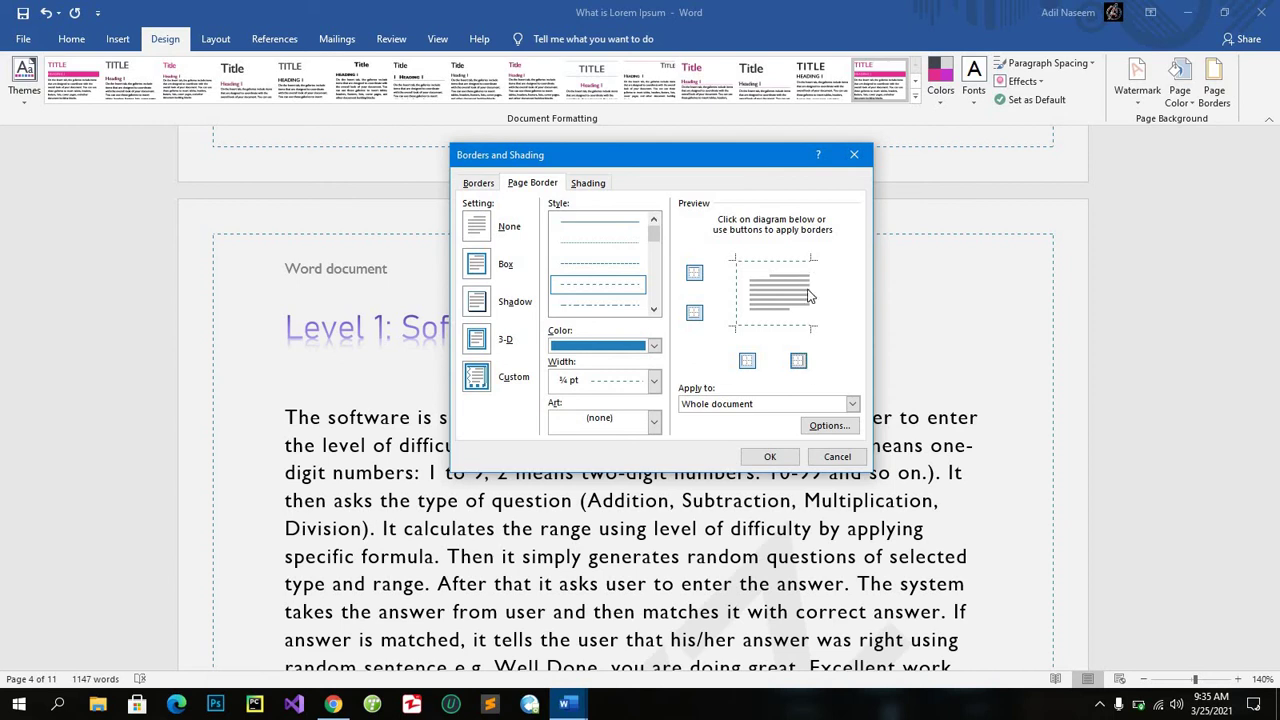
left_click(700, 281)
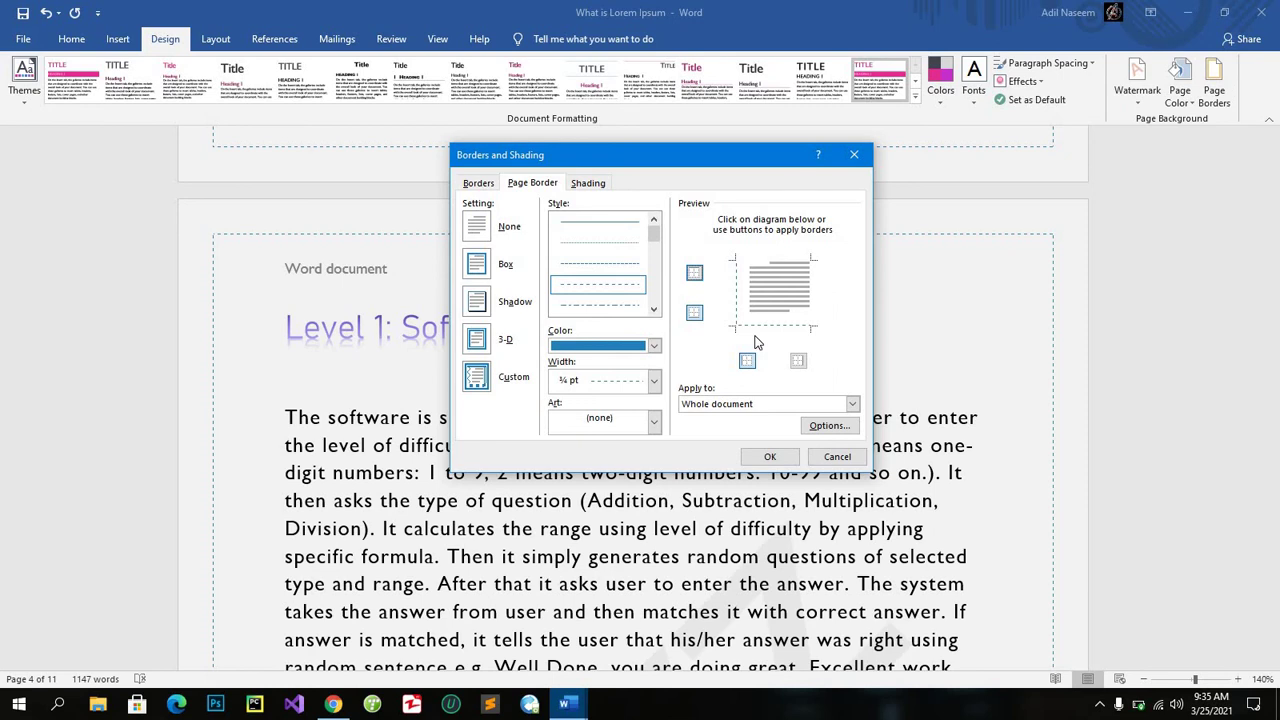
left_click(770, 456)
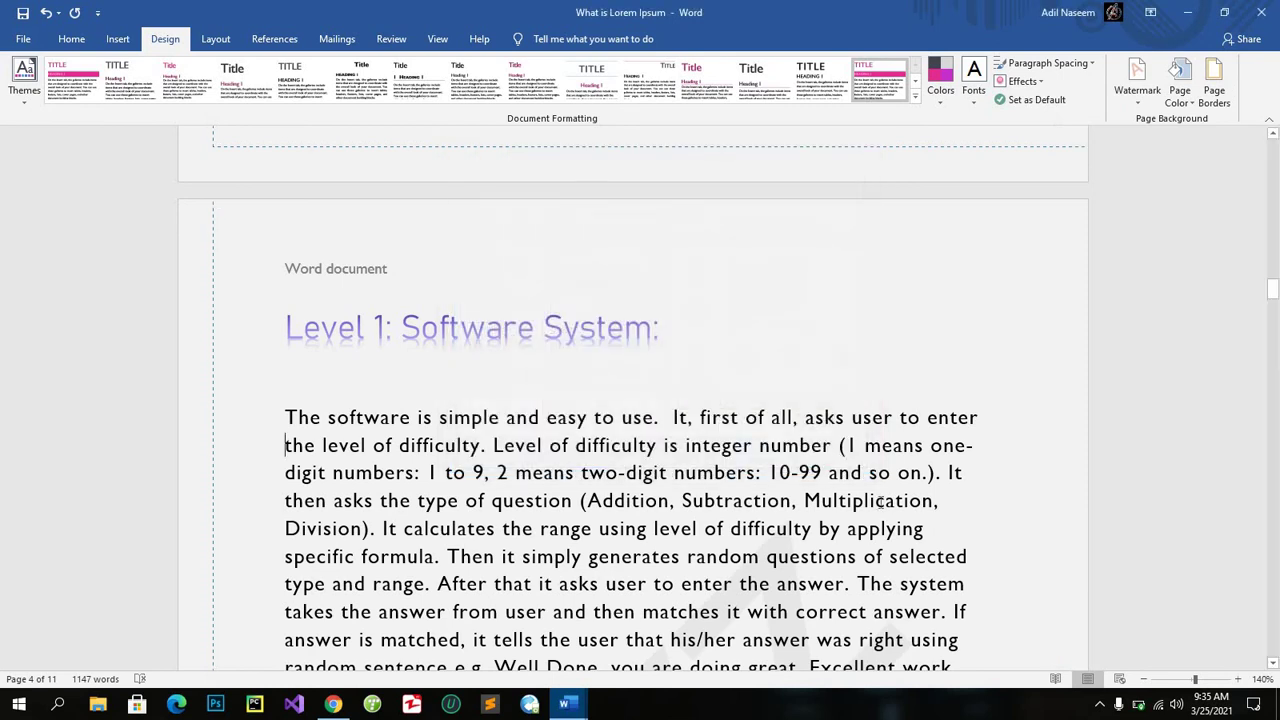
Scroll the report and place the cursor in the Level 1: Software System heading.
scroll(880, 502, "down", 5)
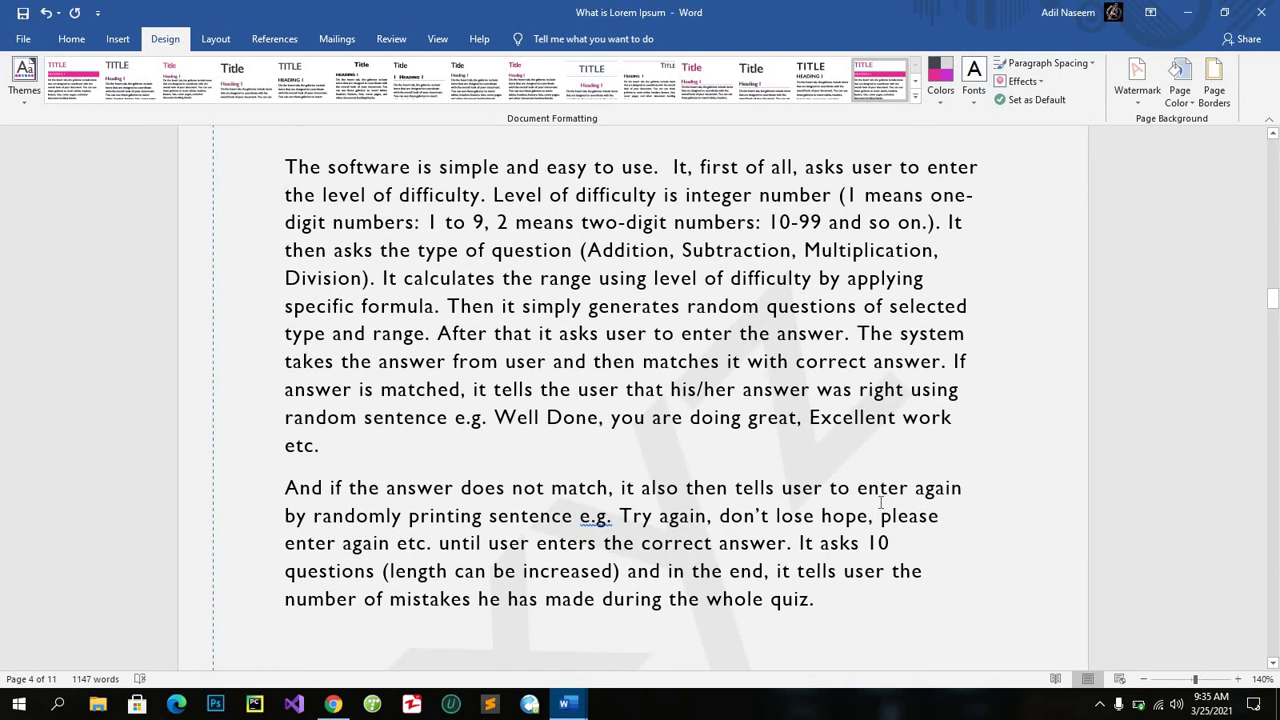
scroll(880, 502, "down", 2)
scroll(880, 505, "down", 8)
scroll(880, 508, "down", 3)
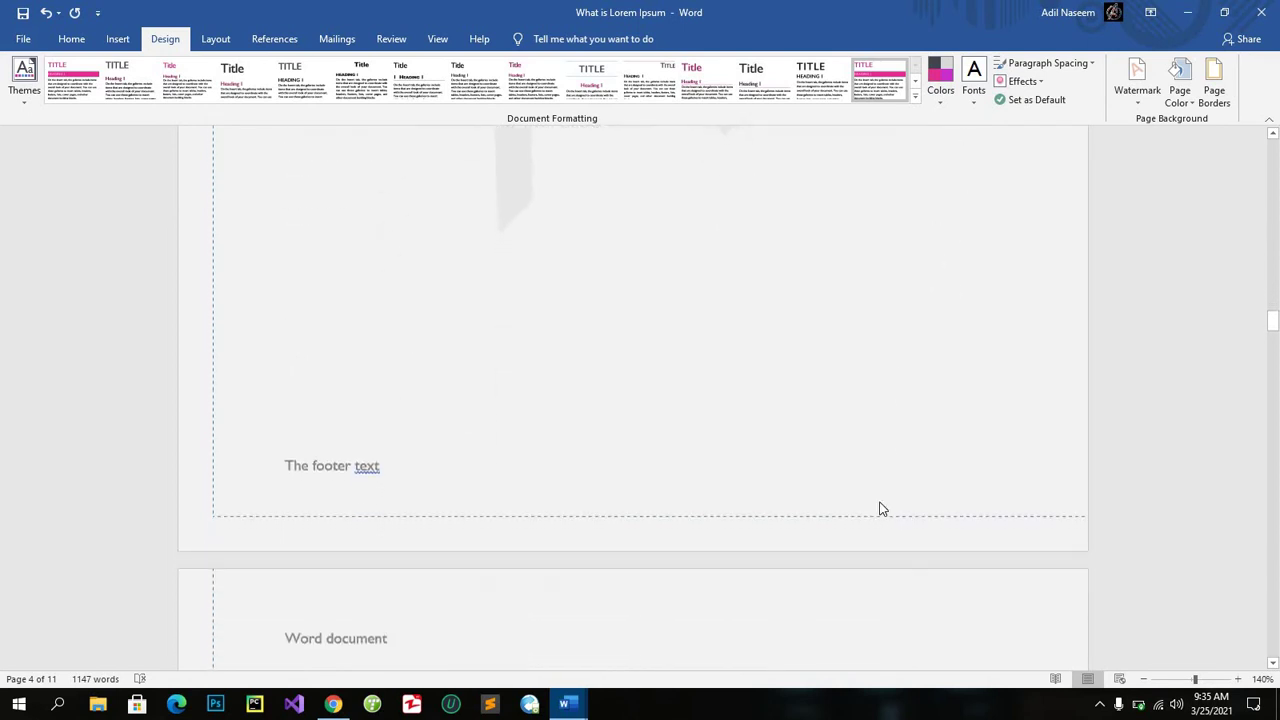
scroll(880, 505, "down", 15)
scroll(900, 480, "up", 8)
scroll(960, 440, "up", 4)
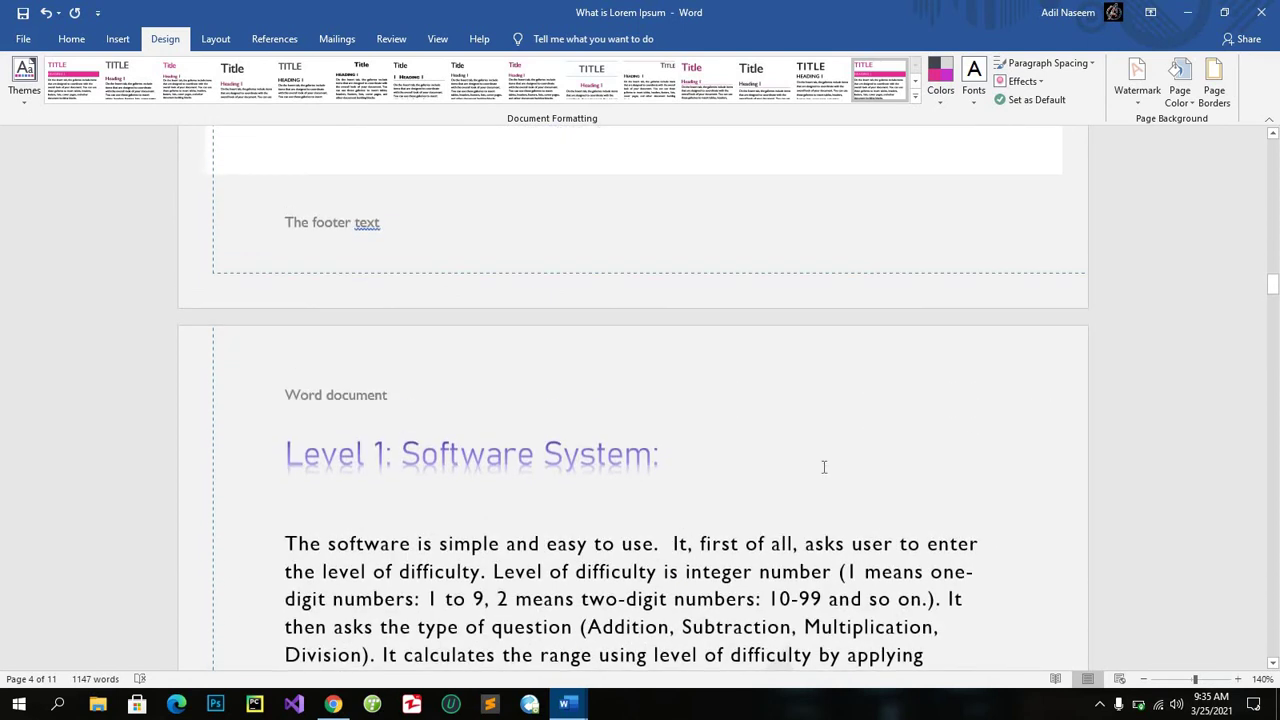
left_click(705, 464)
Replace the dashed page border with the red apple art border.
scroll(932, 652, "down", 3)
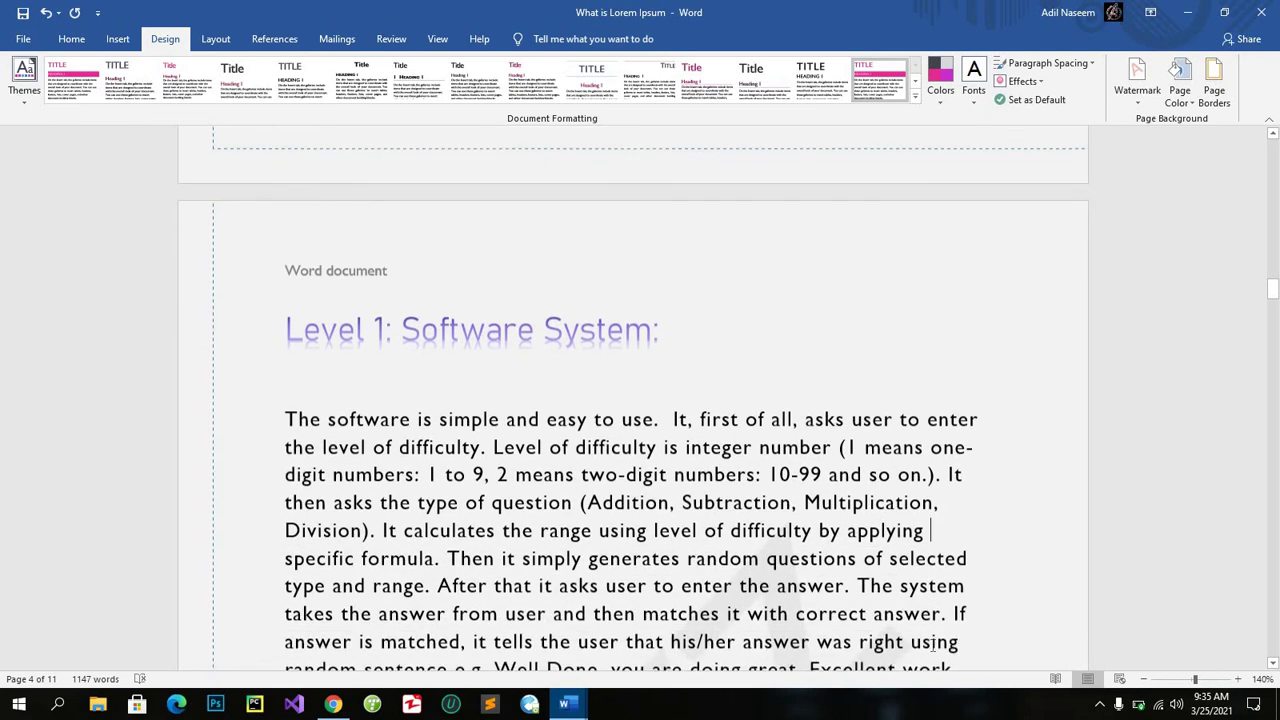
scroll(932, 650, "down", 3)
scroll(932, 648, "up", 2)
scroll(932, 645, "down", 2)
scroll(930, 650, "up", 4)
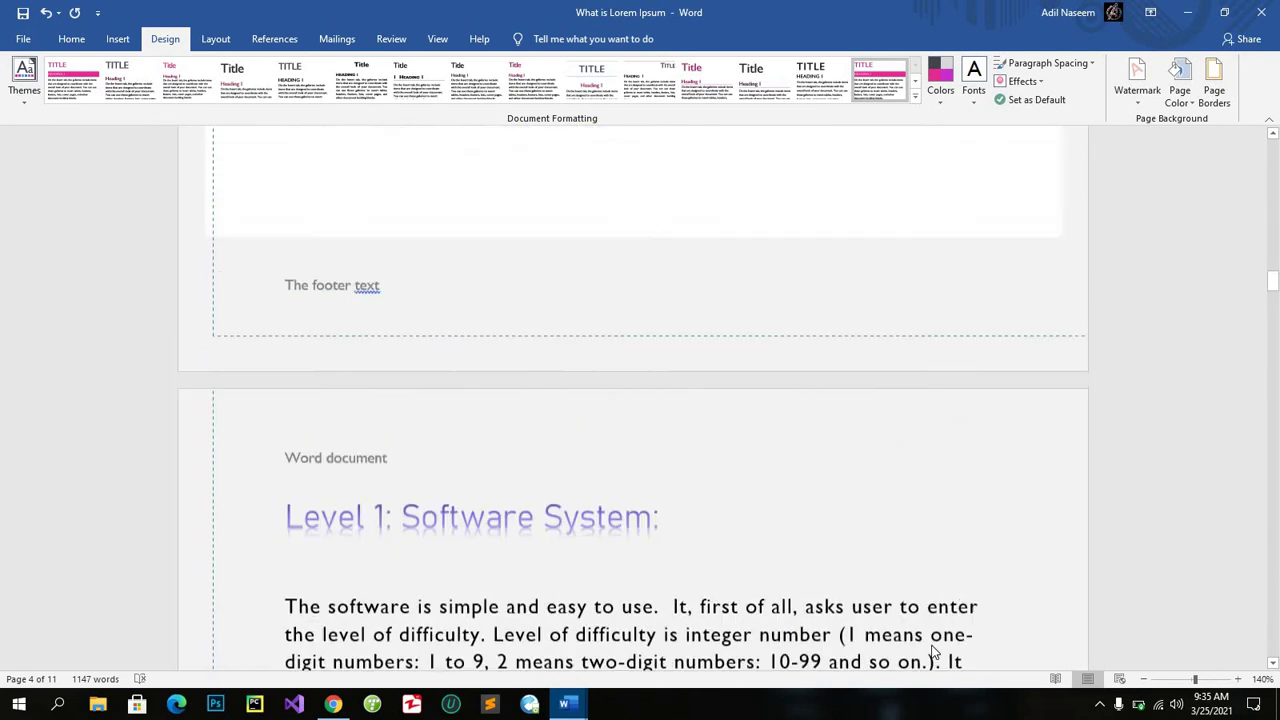
scroll(930, 650, "up", 3)
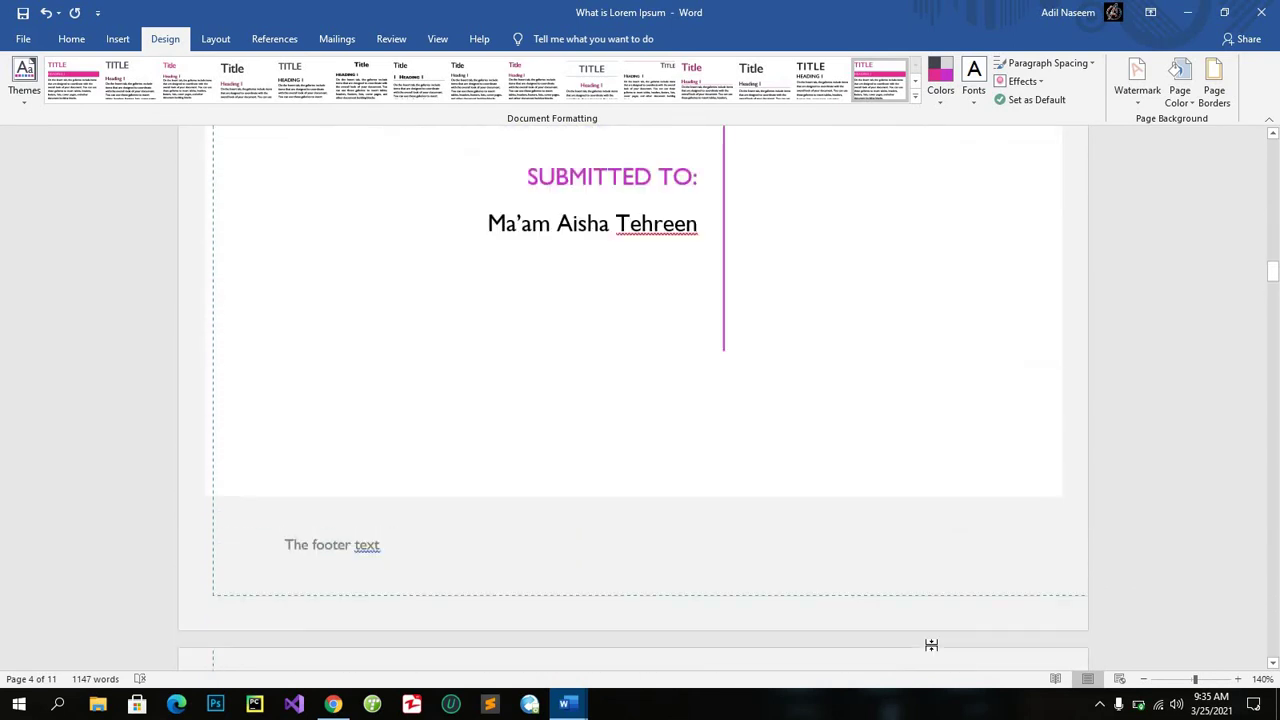
left_click(1214, 85)
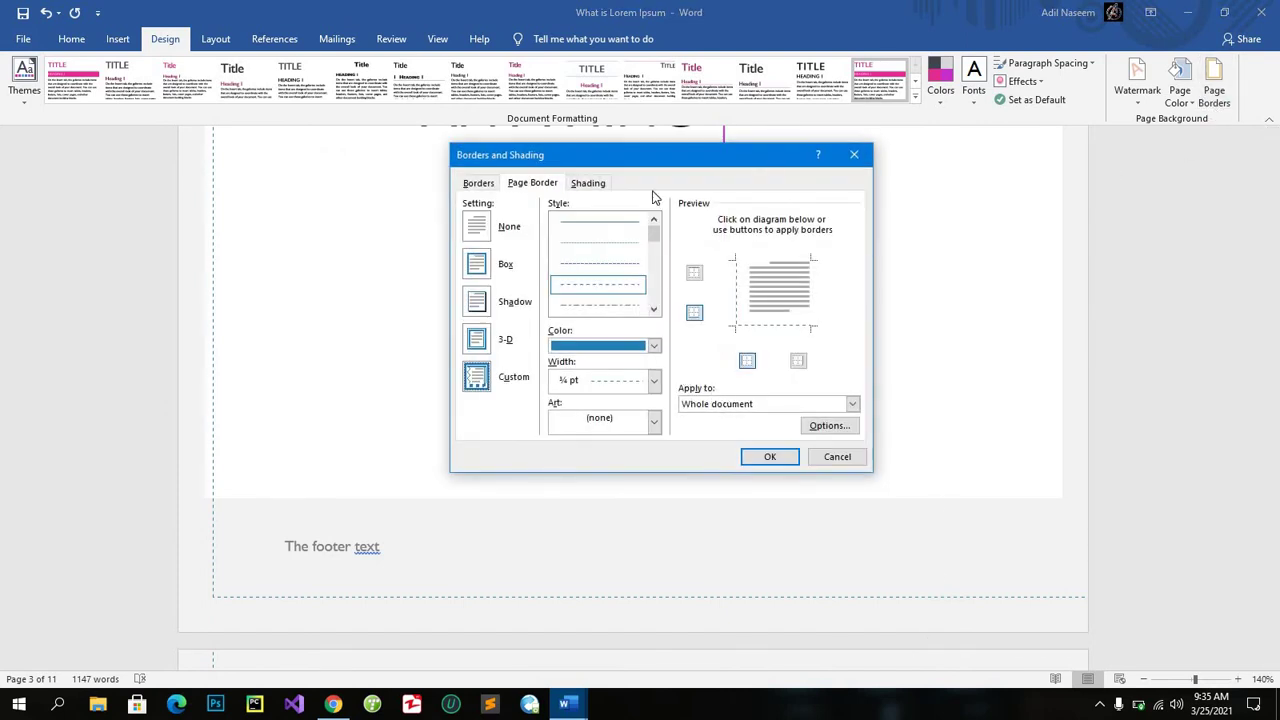
left_click_drag(655, 172, 637, 331)
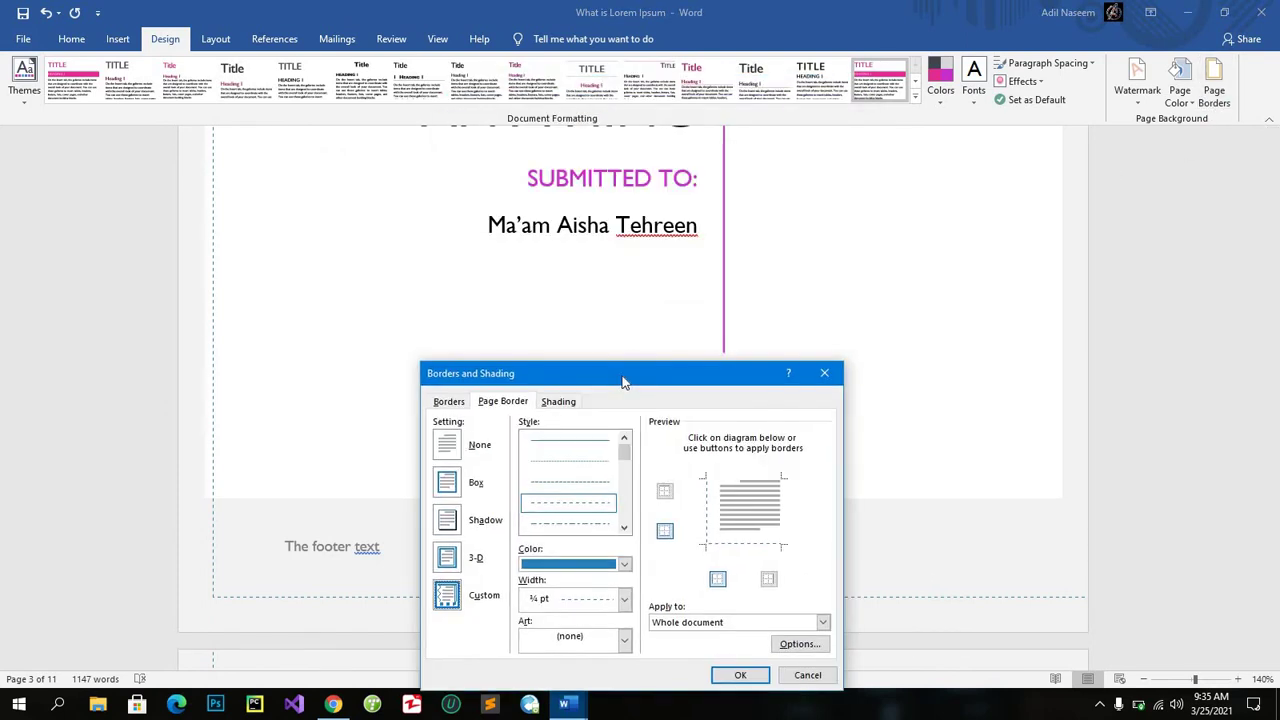
left_click_drag(645, 210, 643, 131)
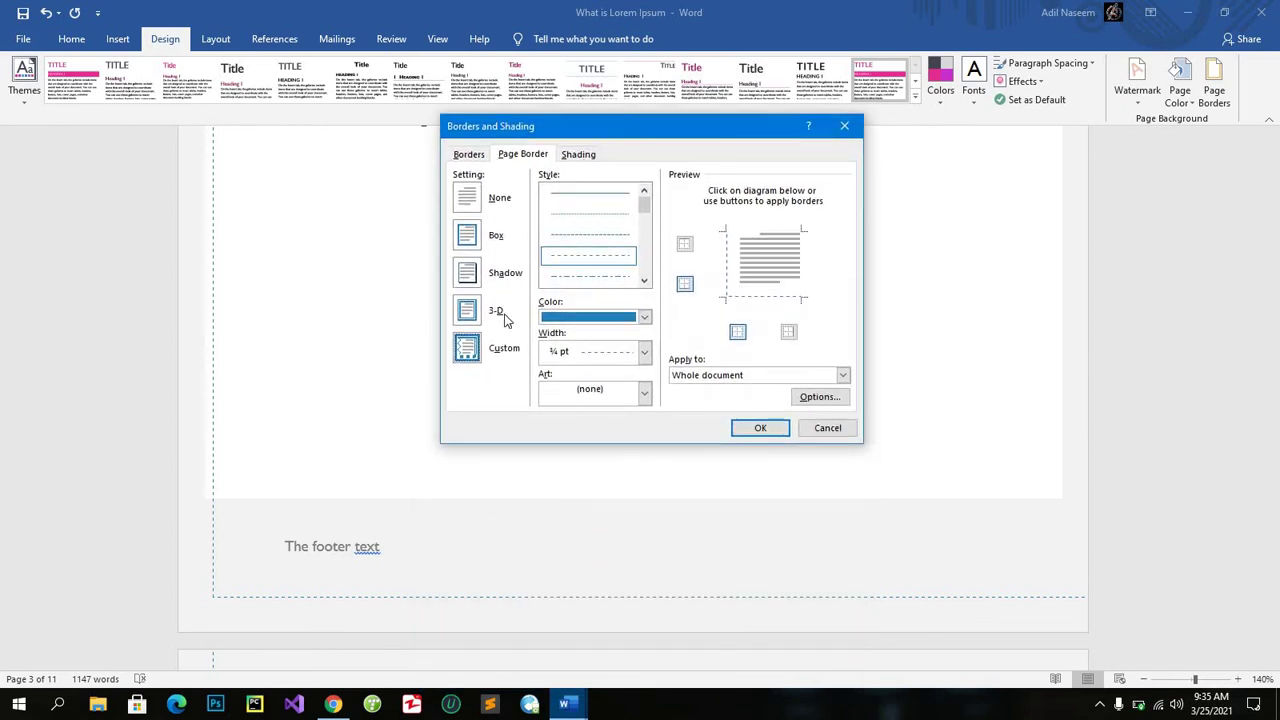
left_click(645, 393)
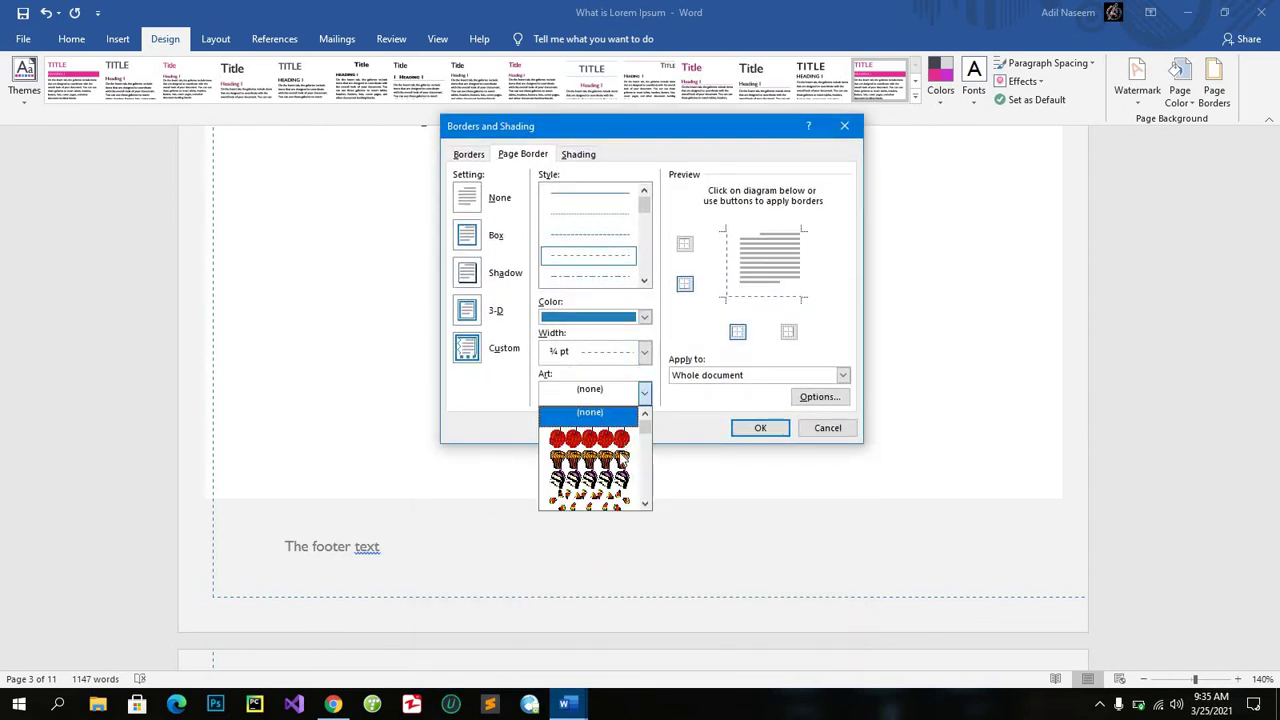
left_click(595, 438)
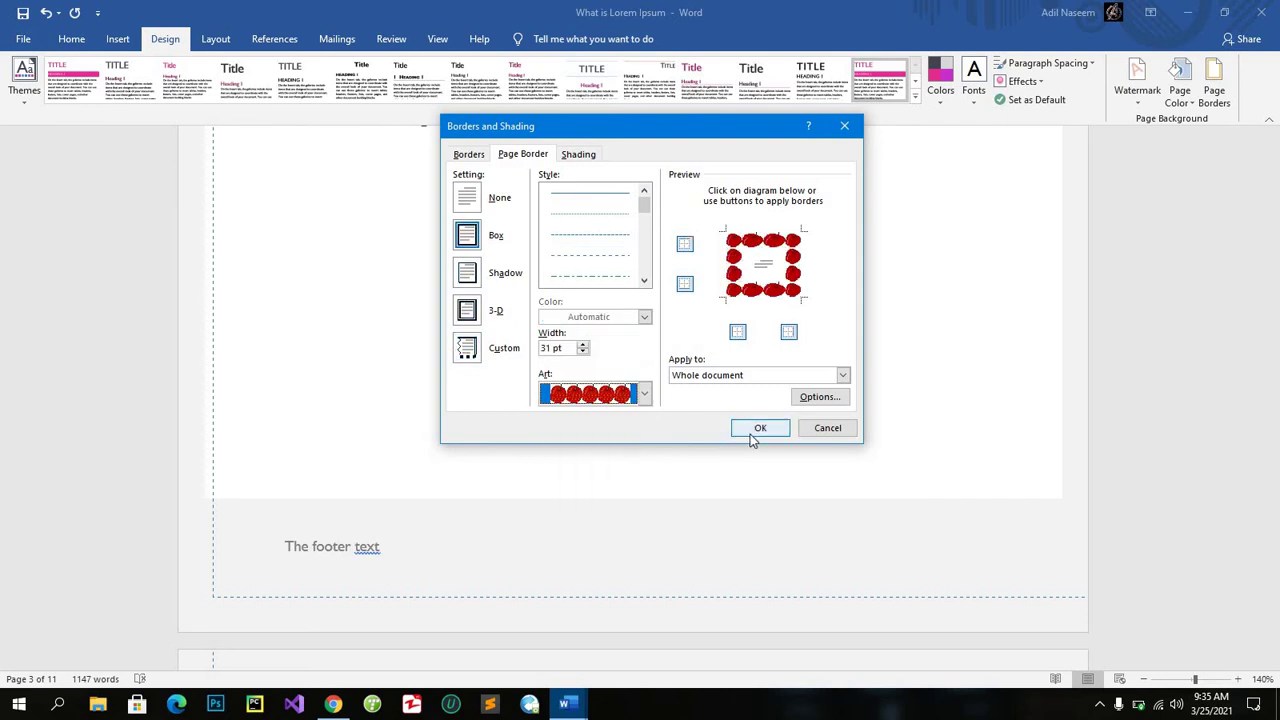
left_click(755, 430)
Scroll through the pages to check the red apple border.
scroll(866, 449, "down", 3)
scroll(866, 449, "up", 2)
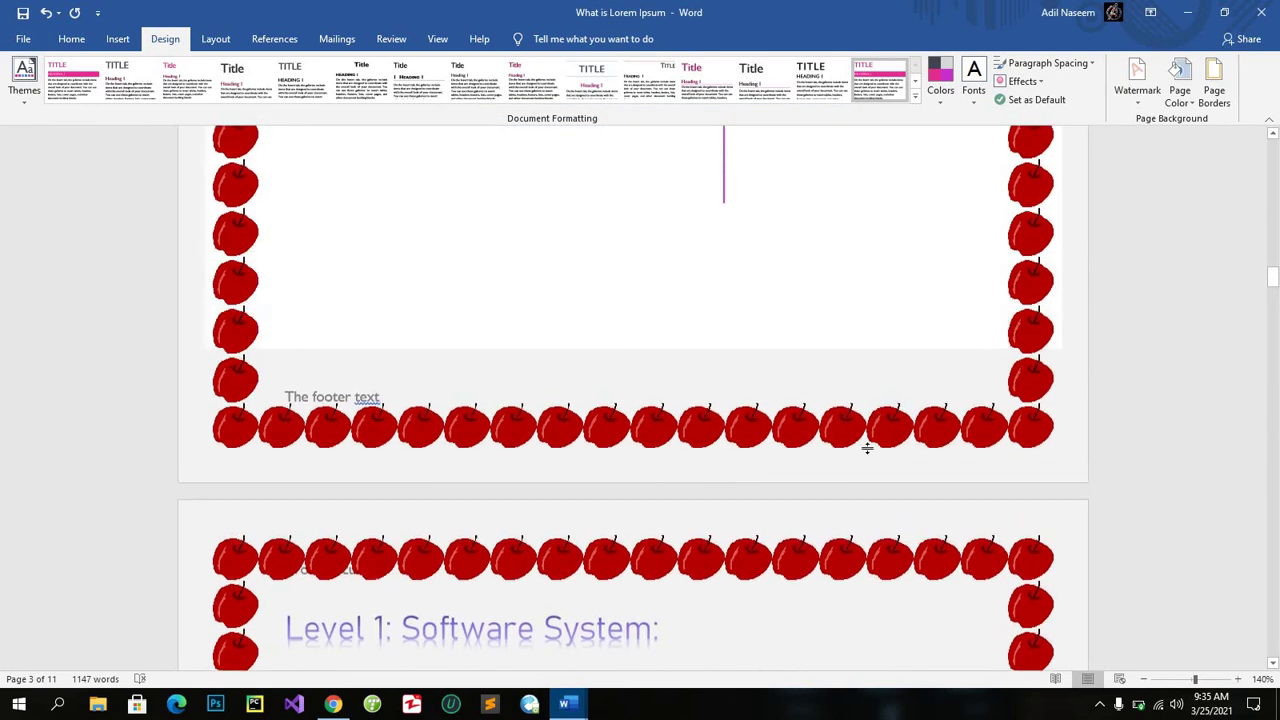
scroll(868, 449, "up", 3)
scroll(868, 449, "up", 3)
scroll(868, 449, "down", 4)
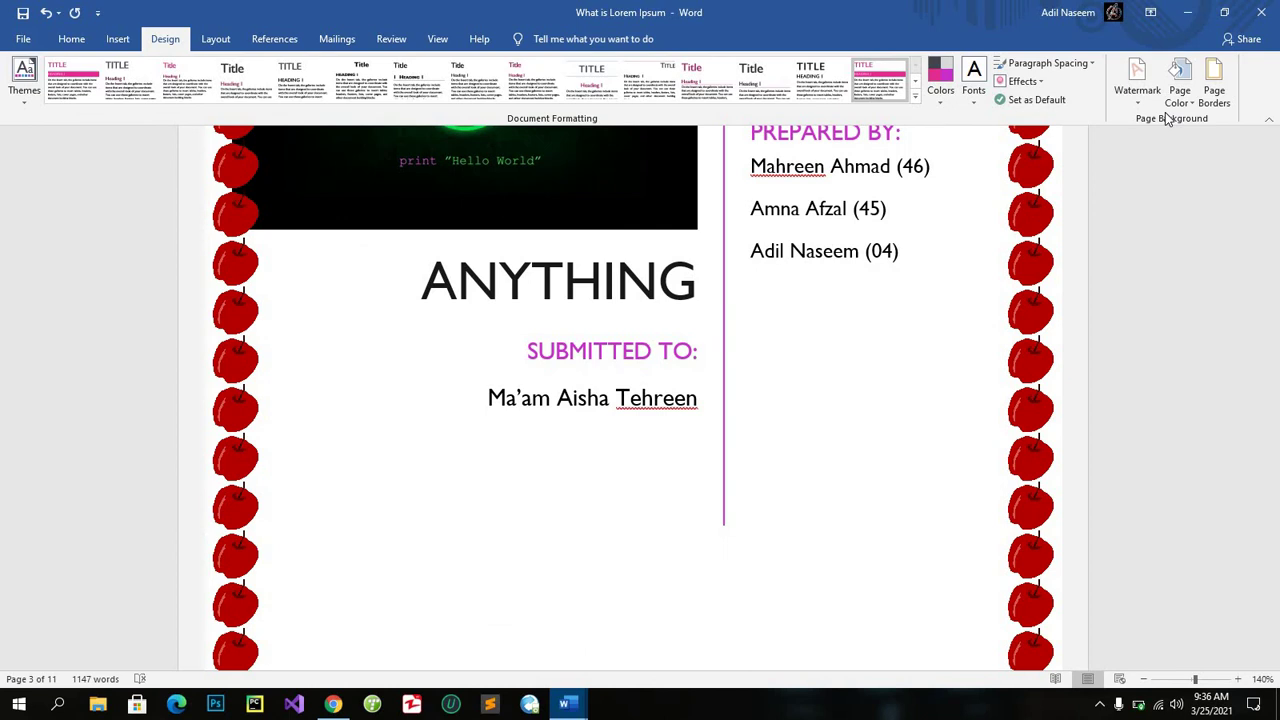
Undo the apple border and cycle the page border through 3-D, Box and None back to Box.
key("ctrl+z")
left_click(1213, 88)
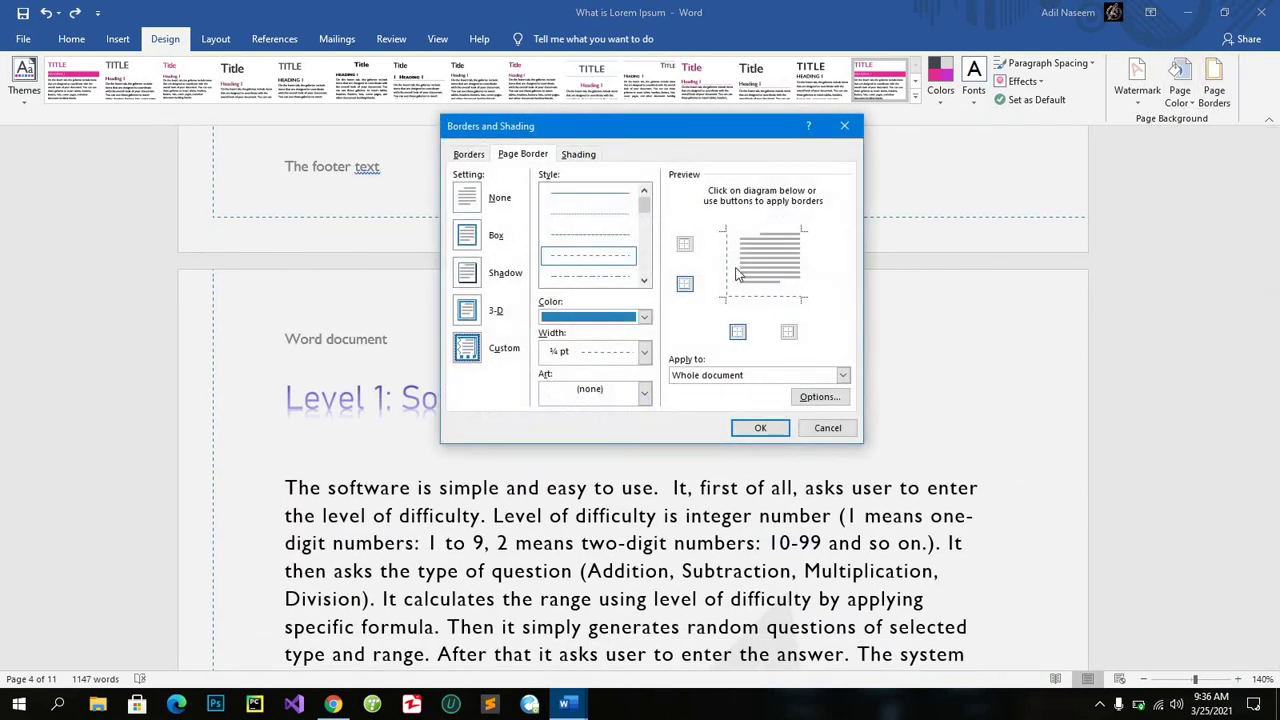
left_click(476, 298)
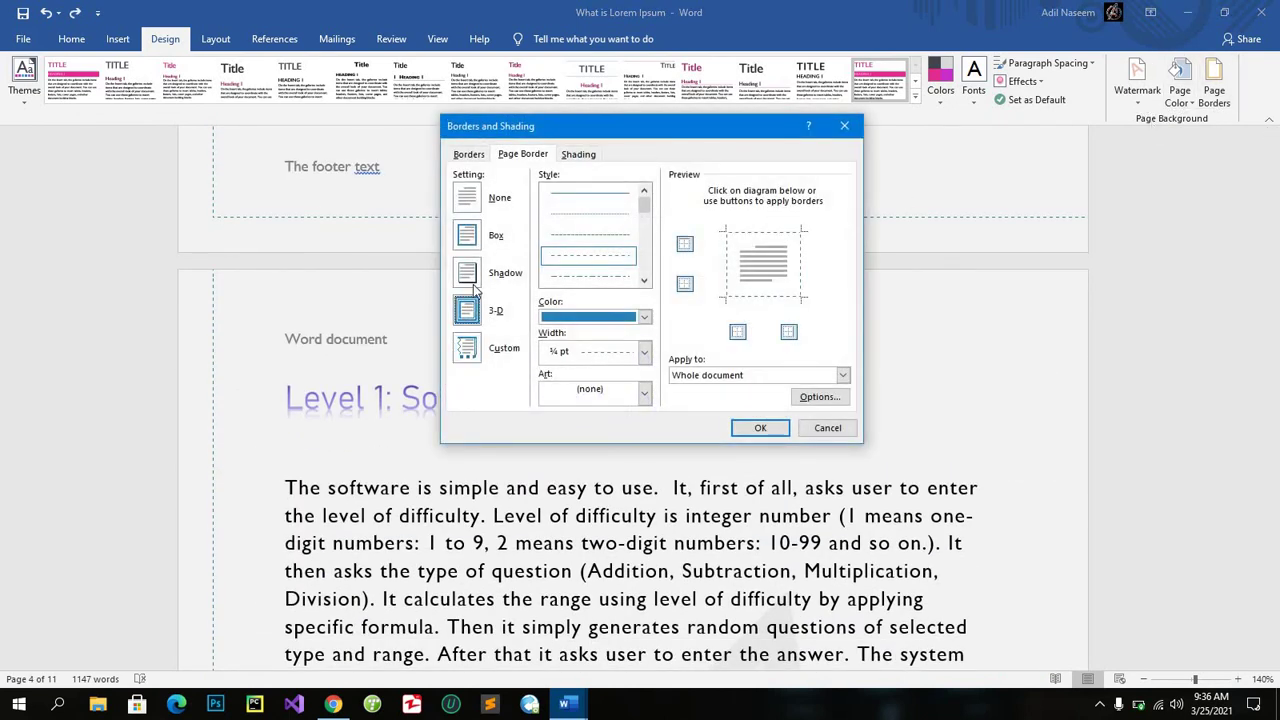
left_click(474, 240)
left_click(473, 200)
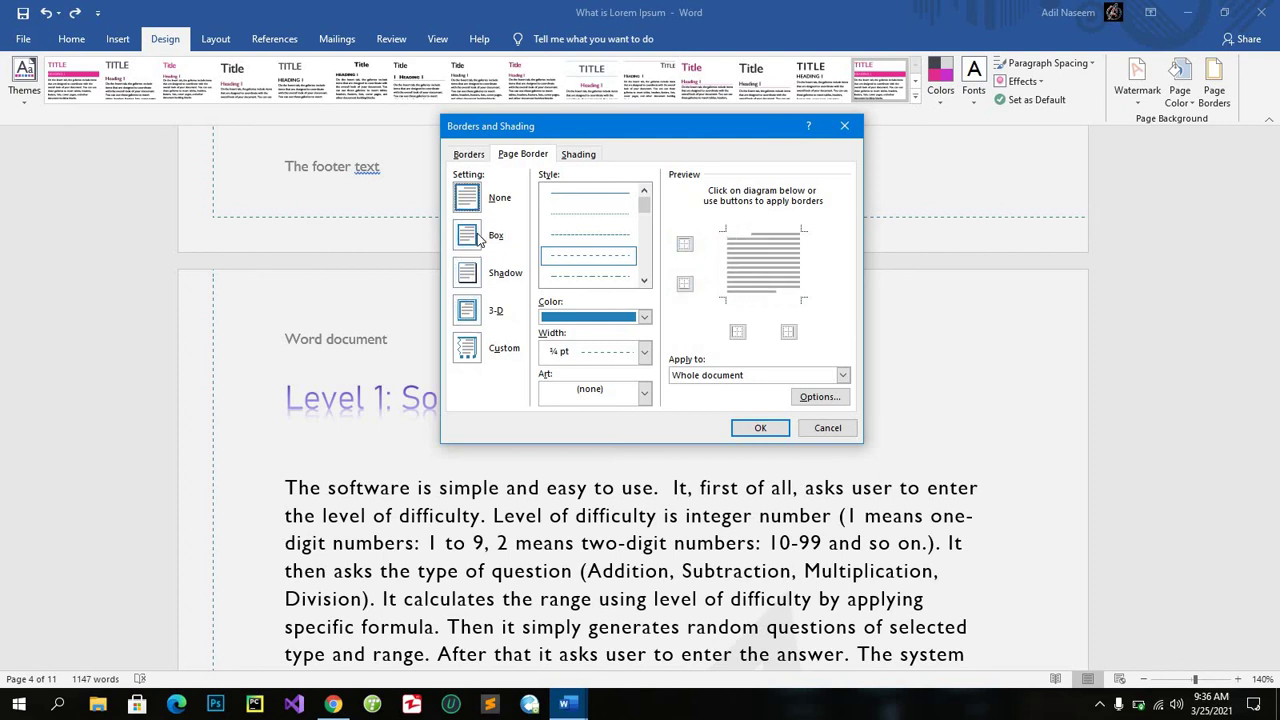
left_click(482, 238)
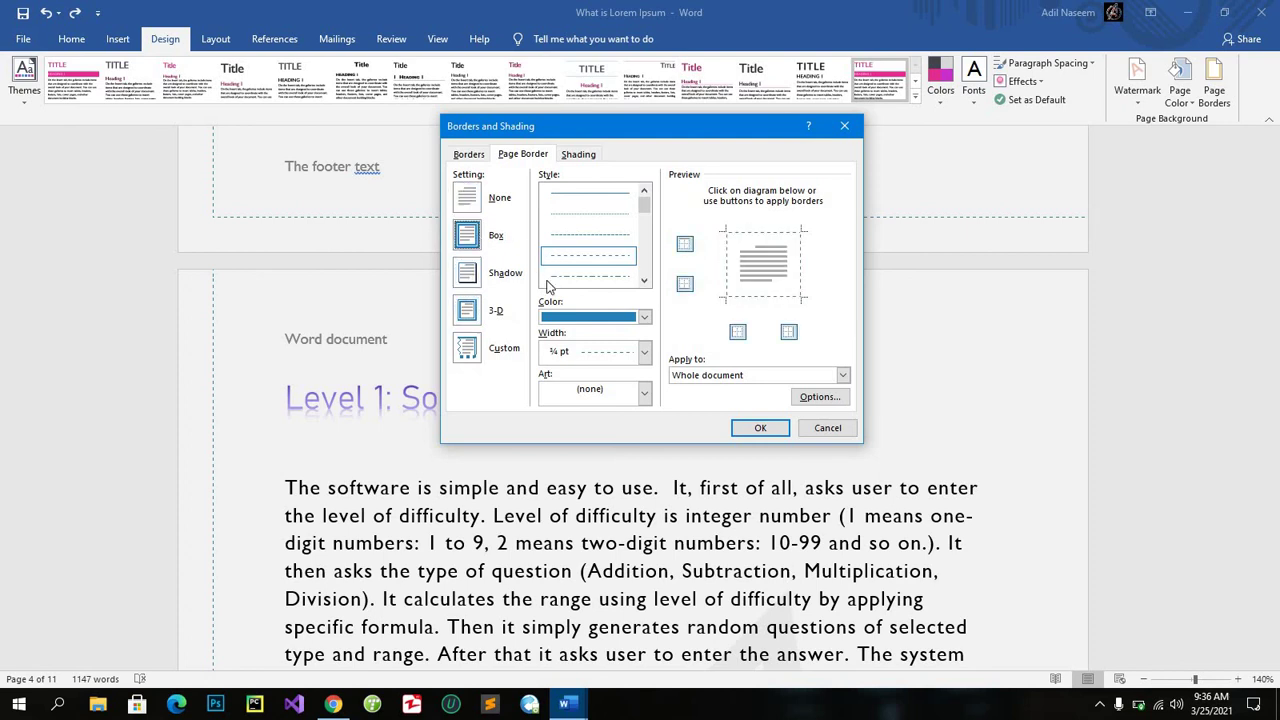
left_click(472, 156)
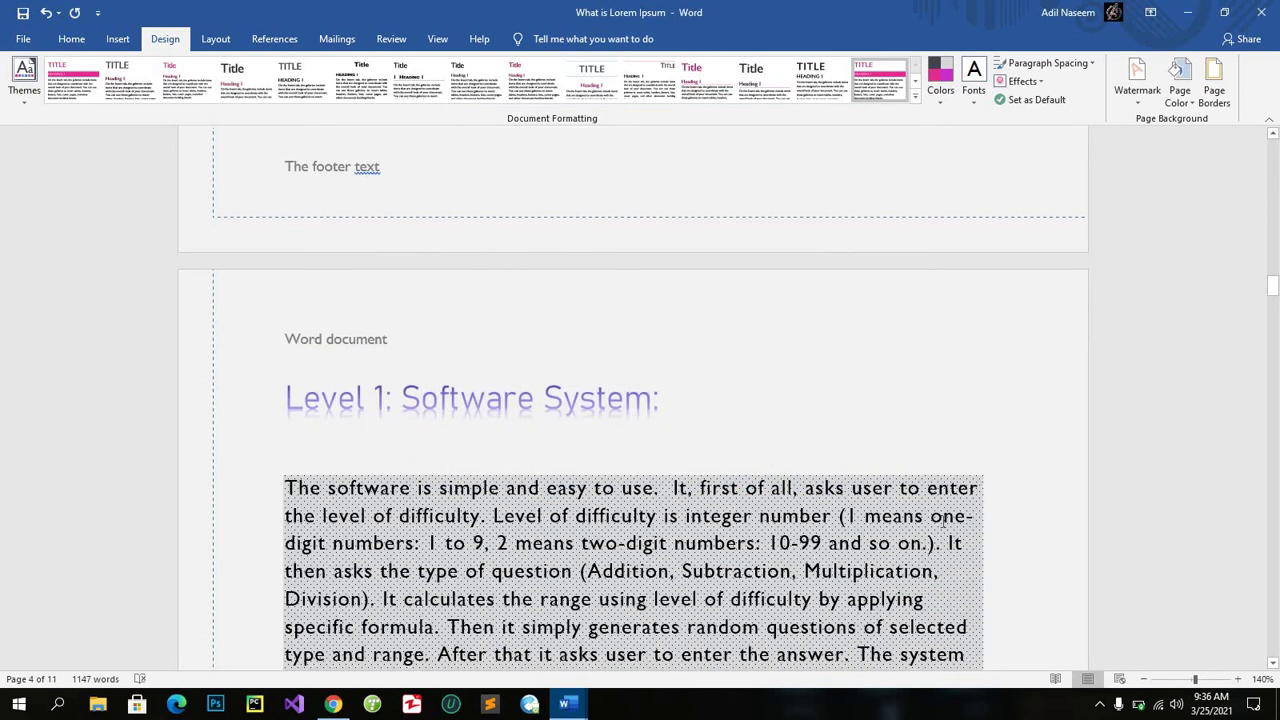
scroll(1034, 551, "down", 3)
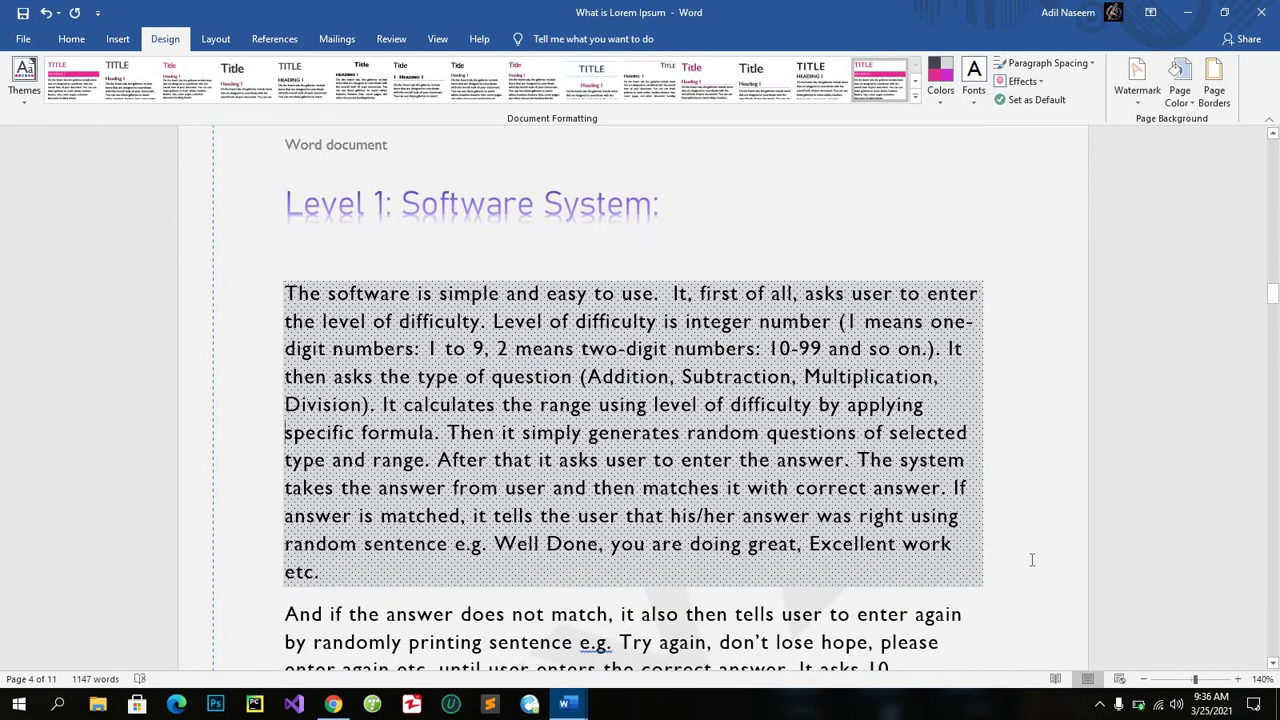
scroll(1032, 560, "down", 1)
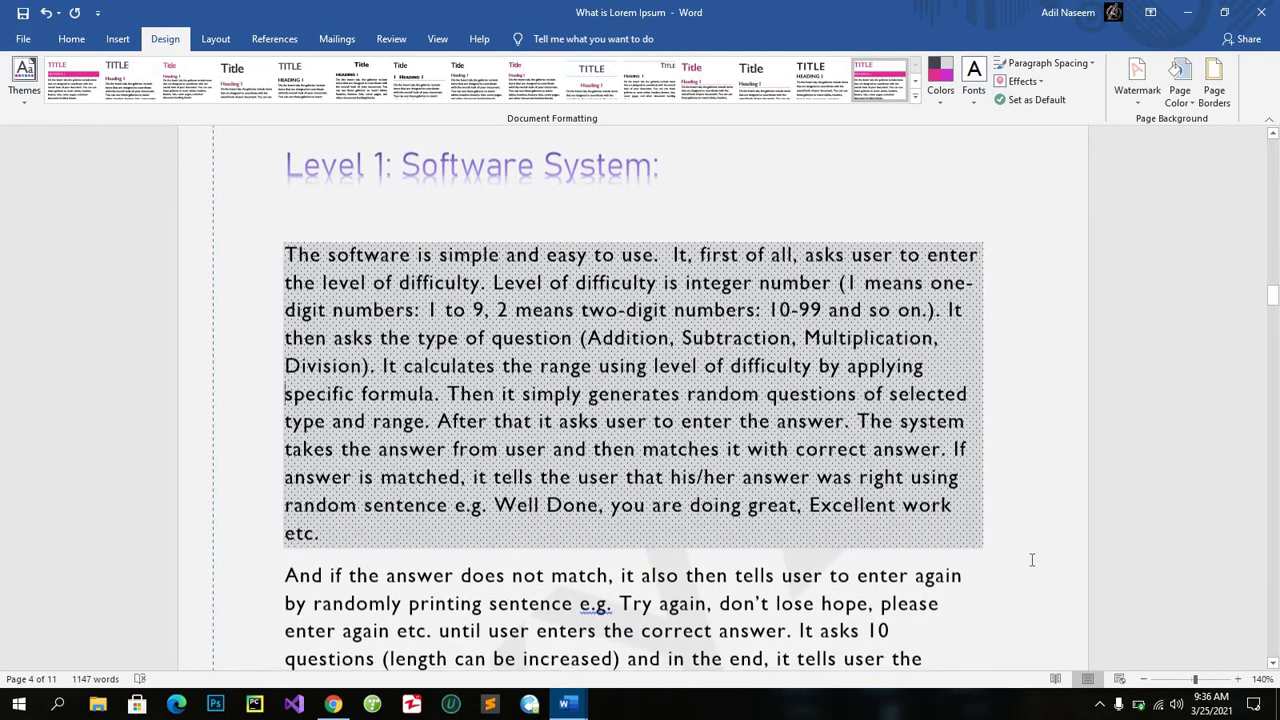
scroll(1032, 560, "down", 1)
scroll(1032, 560, "down", 1)
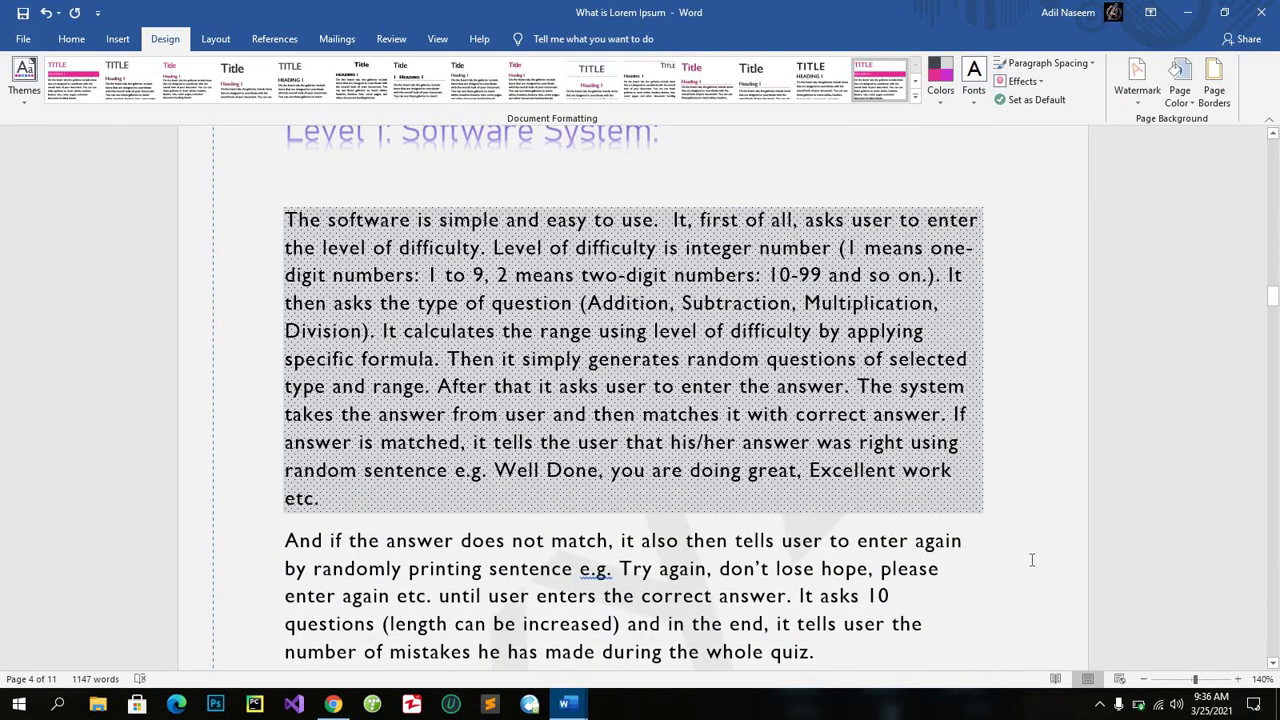
scroll(1032, 560, "down", 1)
scroll(1032, 560, "up", 2)
scroll(1032, 560, "up", 1)
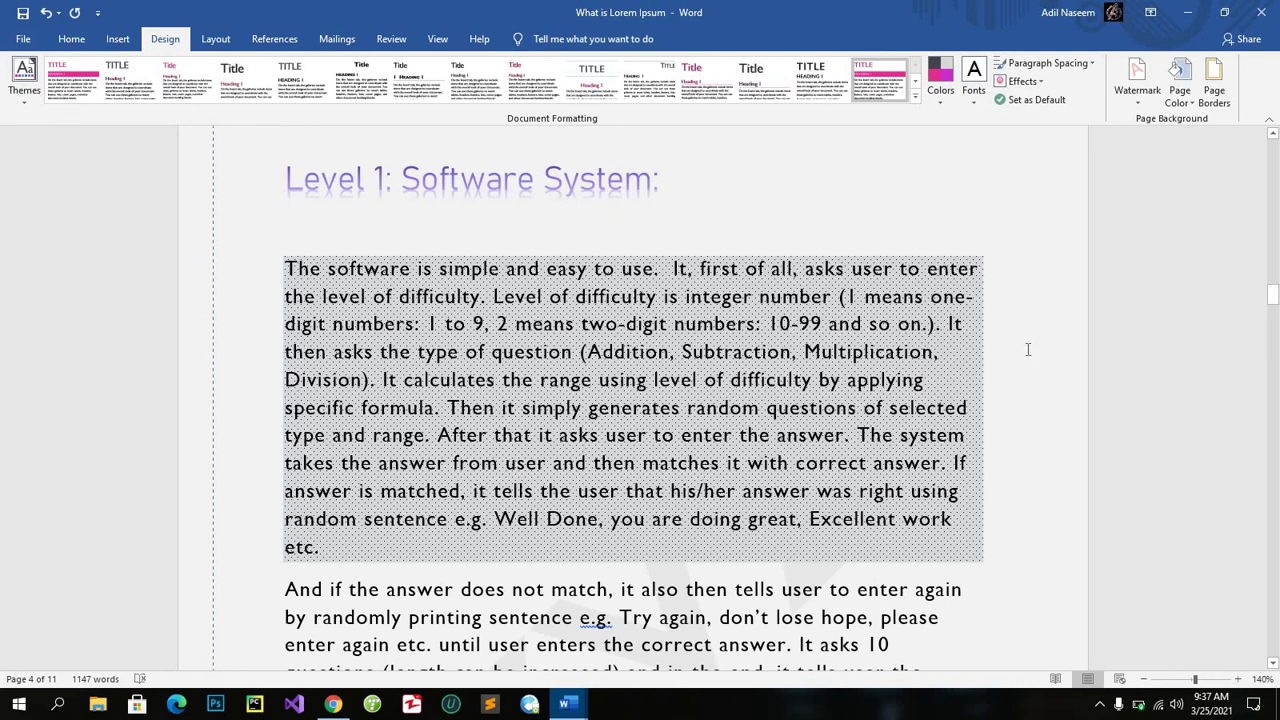
scroll(1027, 349, "up", 1)
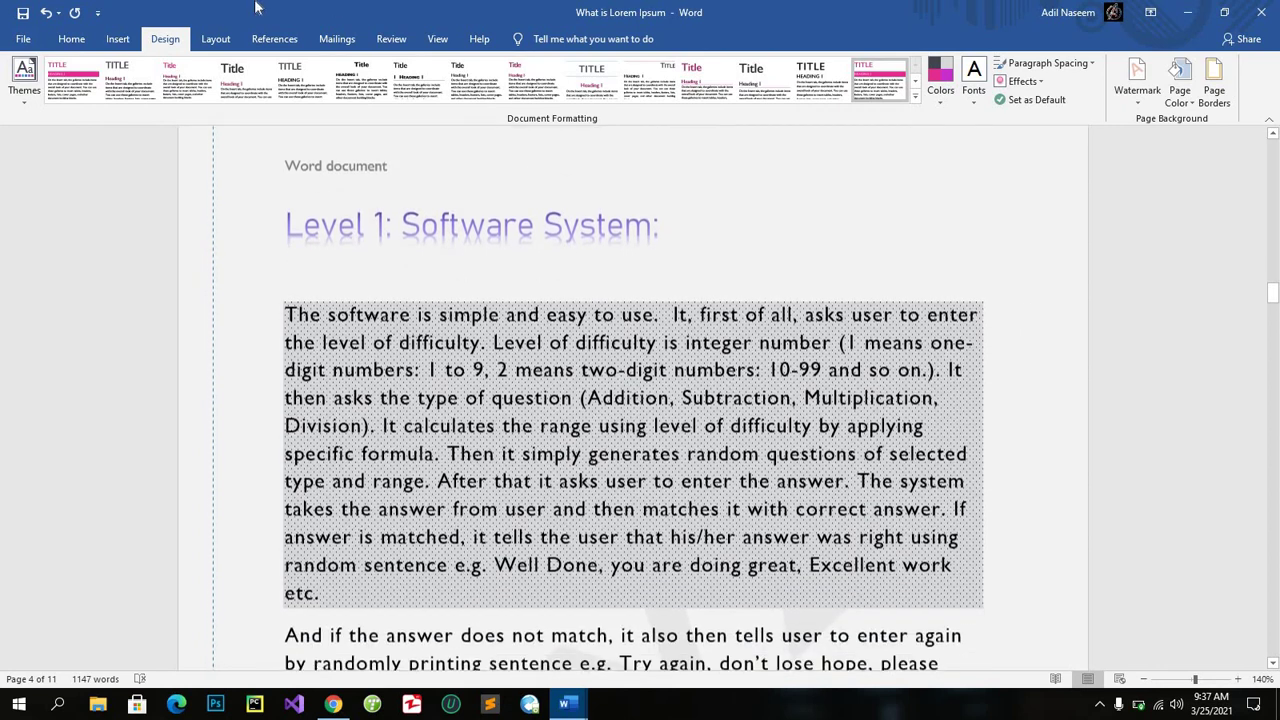
left_click(218, 40)
left_click(168, 42)
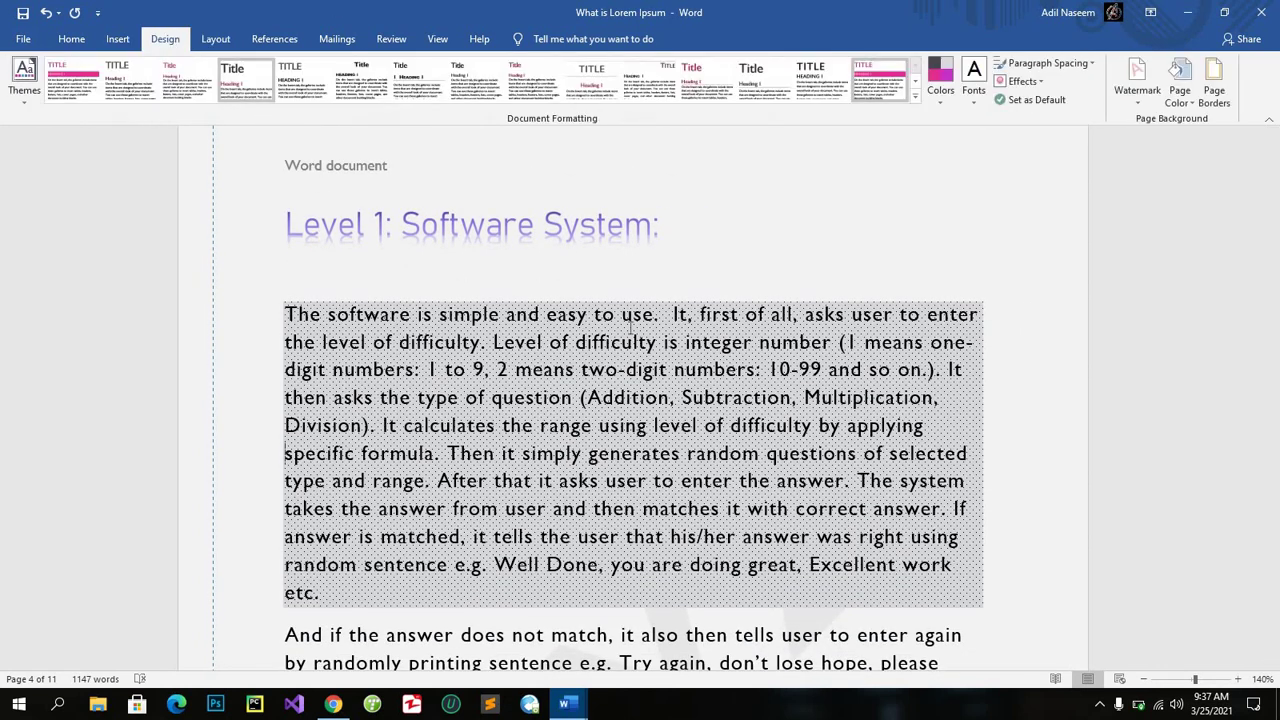